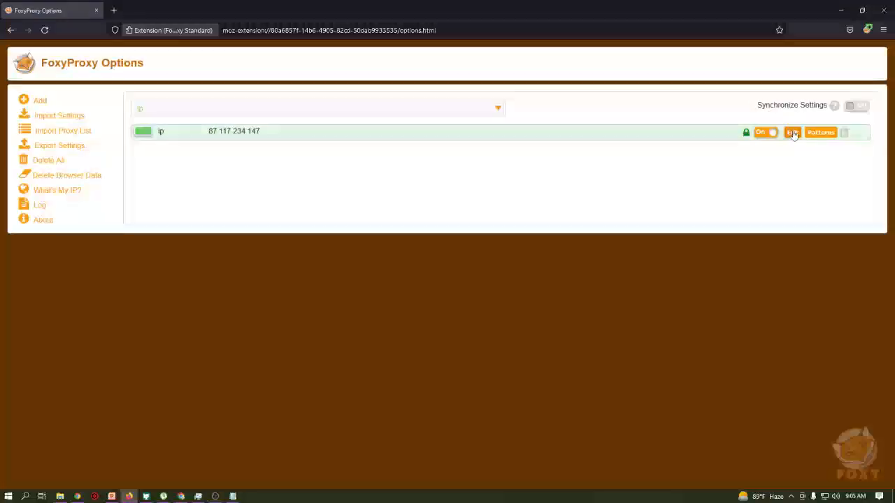
- Ask Firefox to remove the FoxyProxy extension from its toolbar icon menu
{"action": "right_click", "coordinate": [867, 29]}
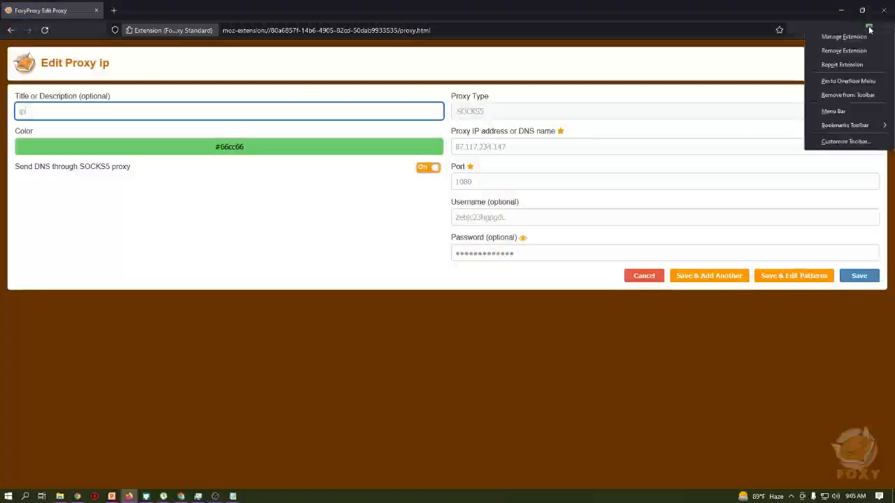
{"action": "left_click", "coordinate": [843, 50]}
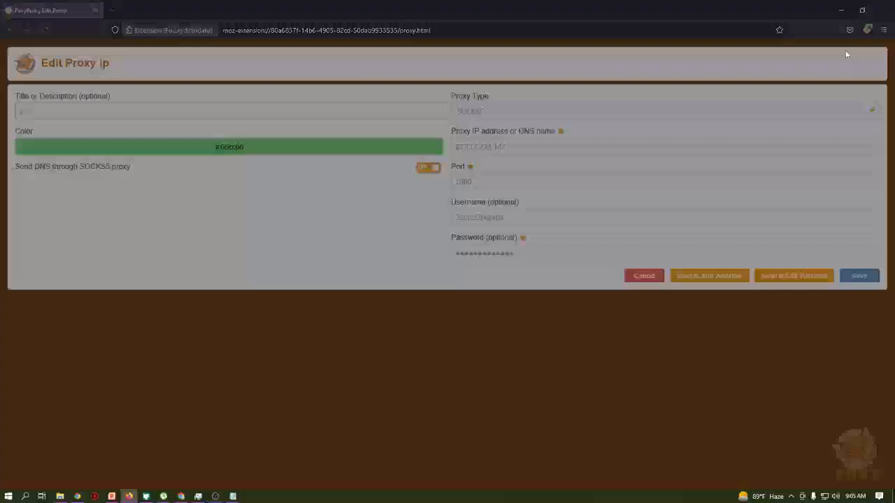
- Admit everyone waiting in the Google Meet lobby and return to the call
{"action": "key", "text": "alt+Tab"}
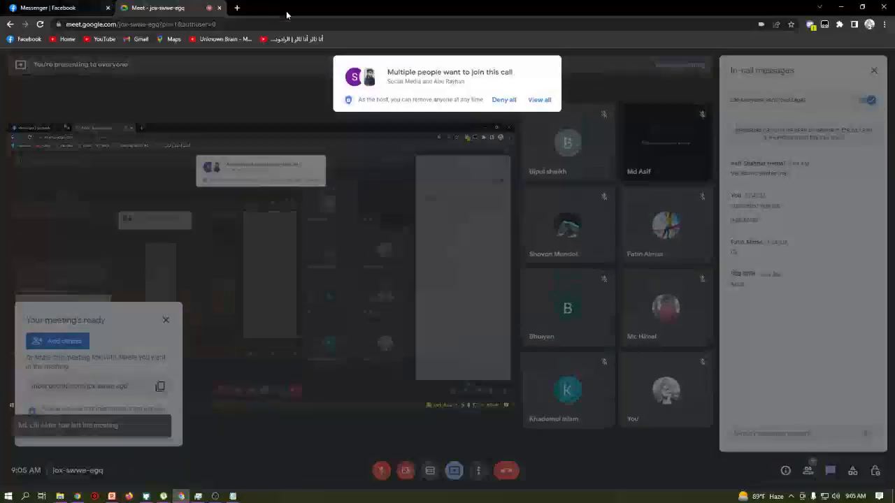
{"action": "left_click", "coordinate": [543, 169]}
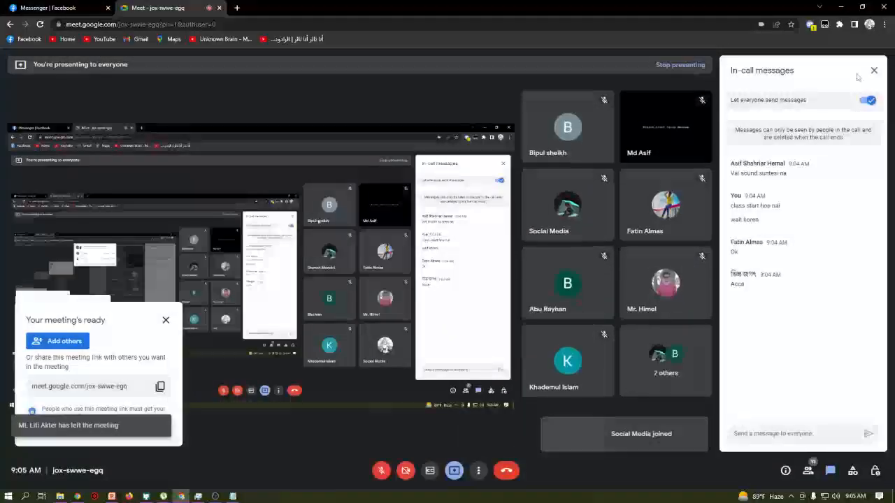
{"action": "key", "text": "alt+Tab"}
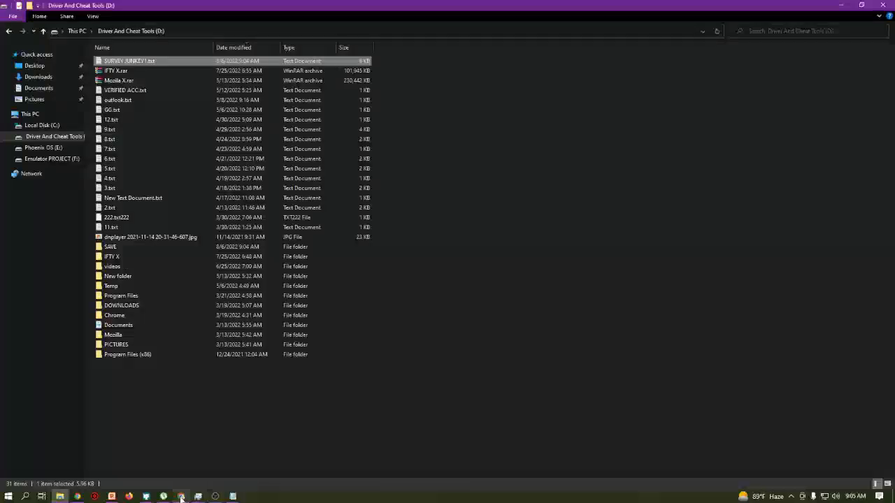
{"action": "left_click", "coordinate": [180, 495]}
- Close the stray tab, unmute the mic, admit two more join requests, and minimize the browser
{"action": "left_click", "coordinate": [236, 7]}
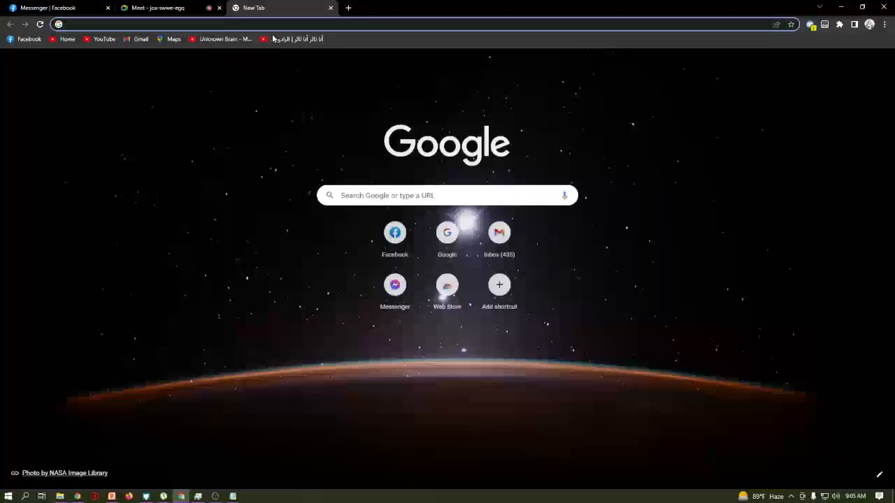
{"action": "left_click", "coordinate": [331, 8]}
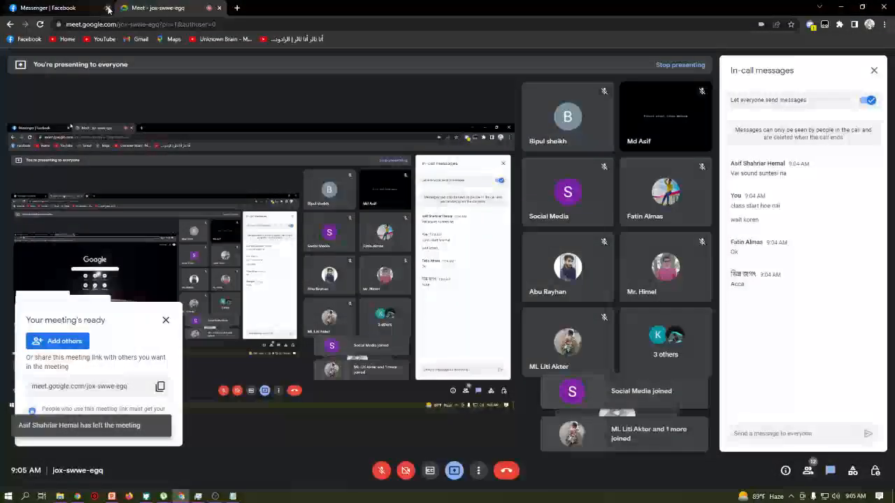
{"action": "left_click", "coordinate": [381, 470]}
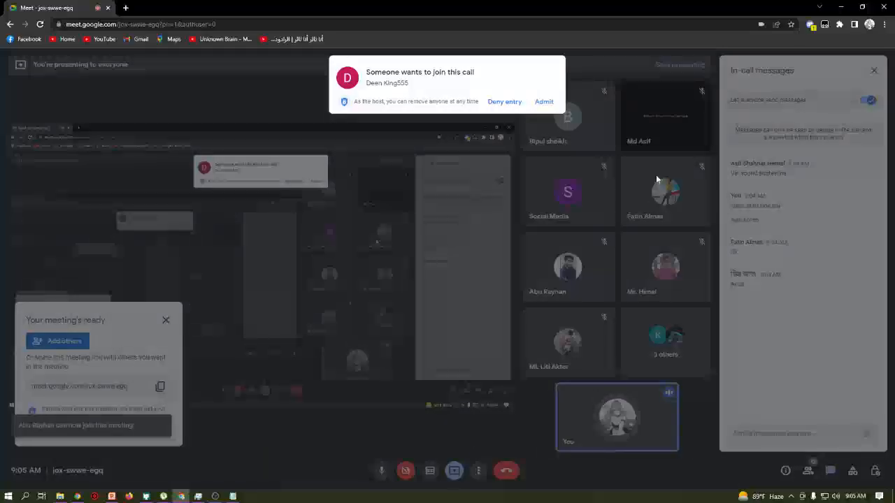
{"action": "left_click", "coordinate": [544, 102]}
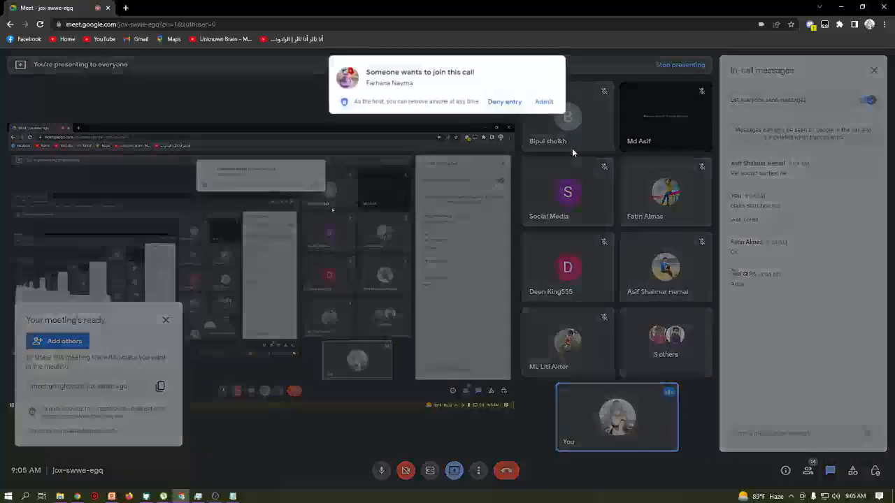
{"action": "left_click", "coordinate": [541, 105]}
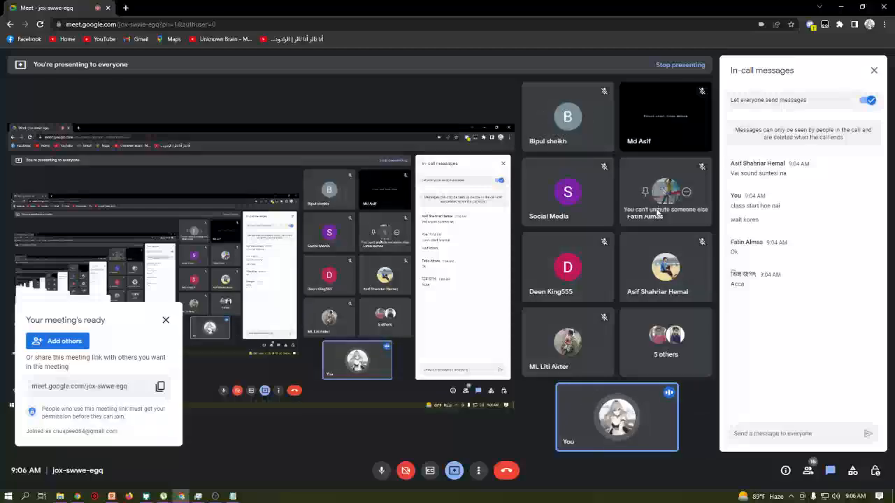
{"action": "left_click", "coordinate": [846, 6]}
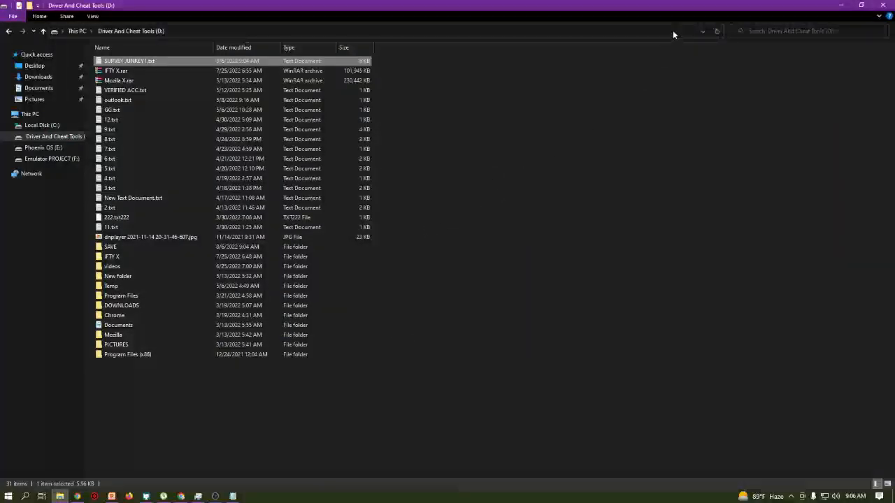
- Reveal the 'AOG META X.pptx' deck and return to its 'USA Survey By Tasin (Live Class)' title slide
{"action": "left_click", "coordinate": [838, 5]}
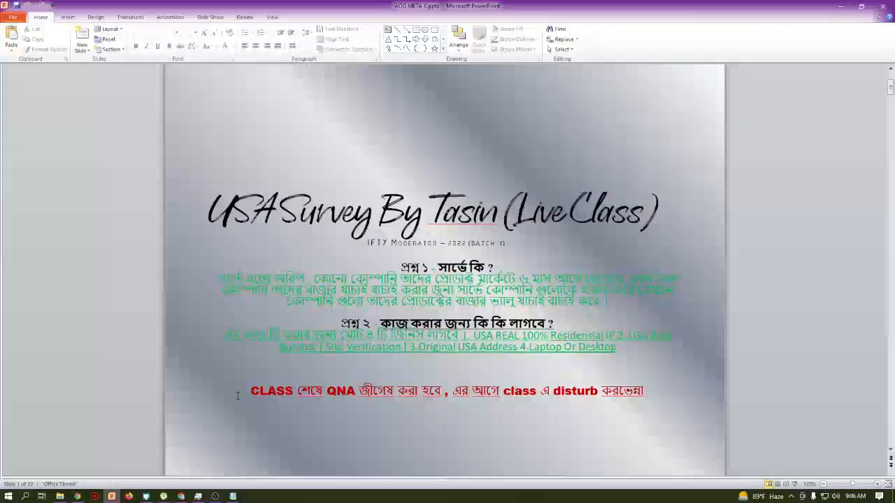
{"action": "mouse_move", "coordinate": [188, 498]}
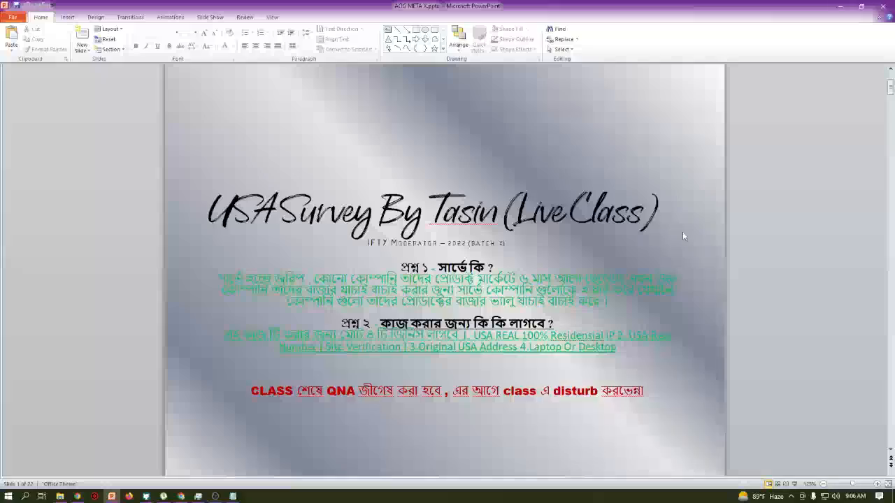
{"action": "scroll", "coordinate": [589, 280], "scroll_direction": "down", "scroll_amount": 5}
{"action": "scroll", "coordinate": [588, 280], "scroll_direction": "up", "scroll_amount": 1}
{"action": "scroll", "coordinate": [588, 280], "scroll_direction": "up", "scroll_amount": 3}
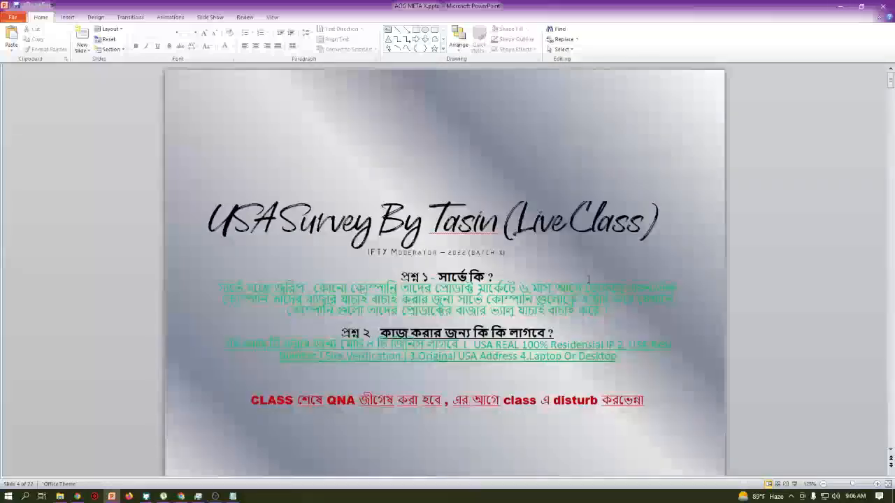
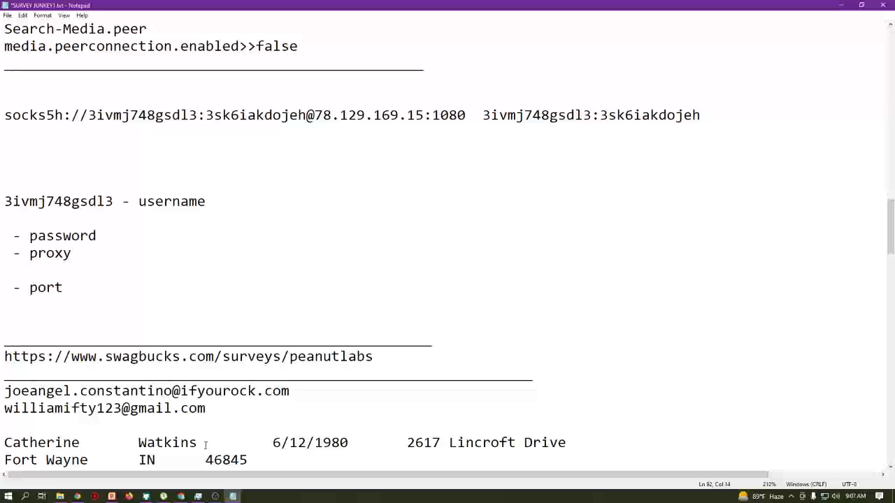
- Return to the Meet call and open the Host controls panel of participant permissions
{"action": "left_click", "coordinate": [181, 496]}
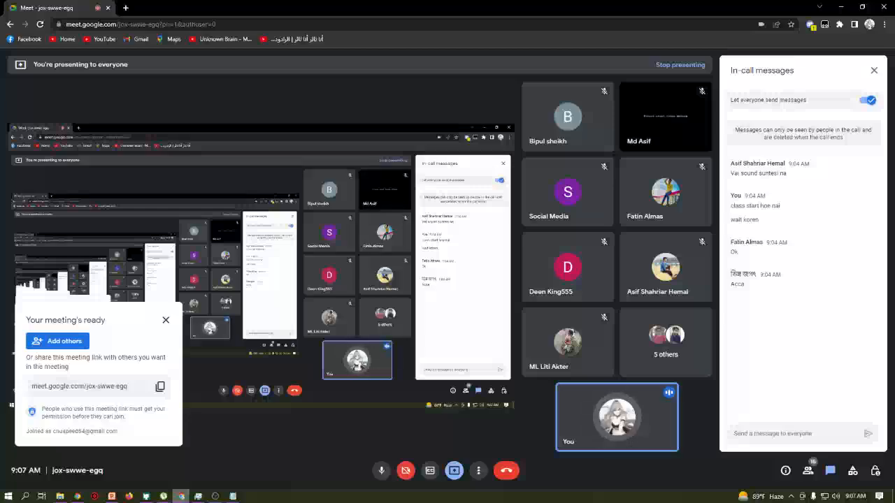
{"action": "left_click", "coordinate": [874, 471]}
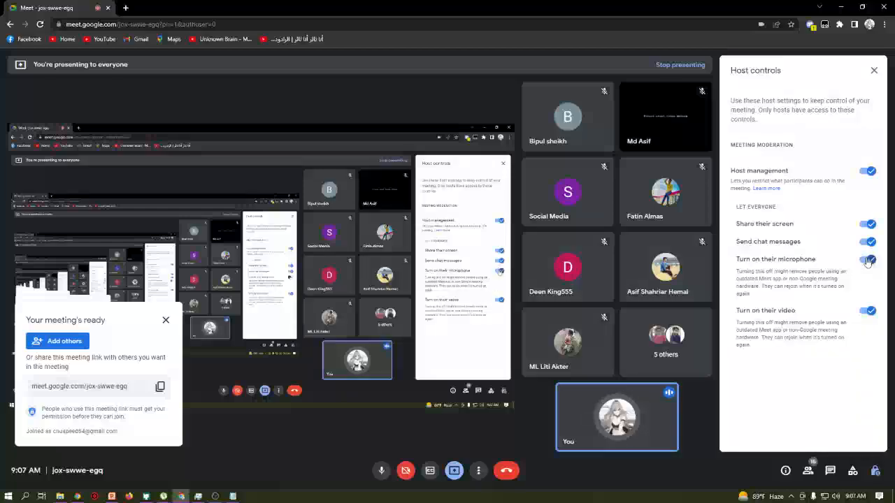
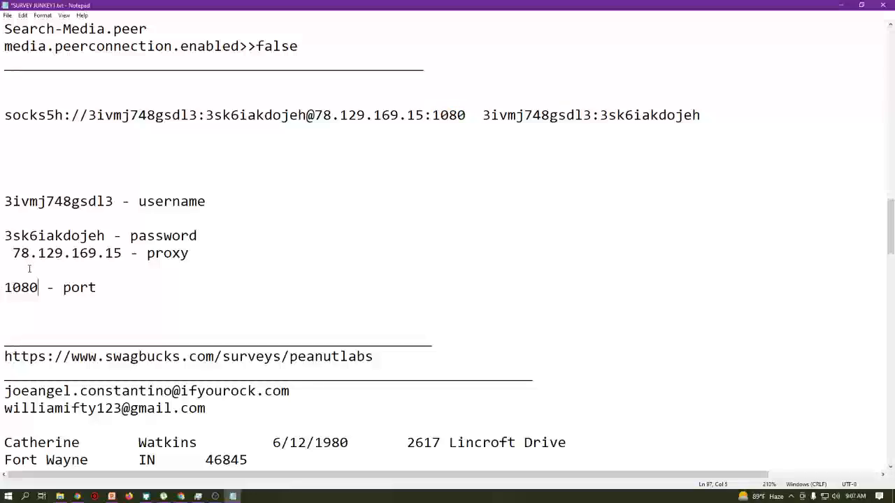
- Delete the stray leading space before the 78.129.169.15 proxy address line
{"action": "left_click", "coordinate": [12, 253]}
{"action": "key", "text": "BackSpace"}
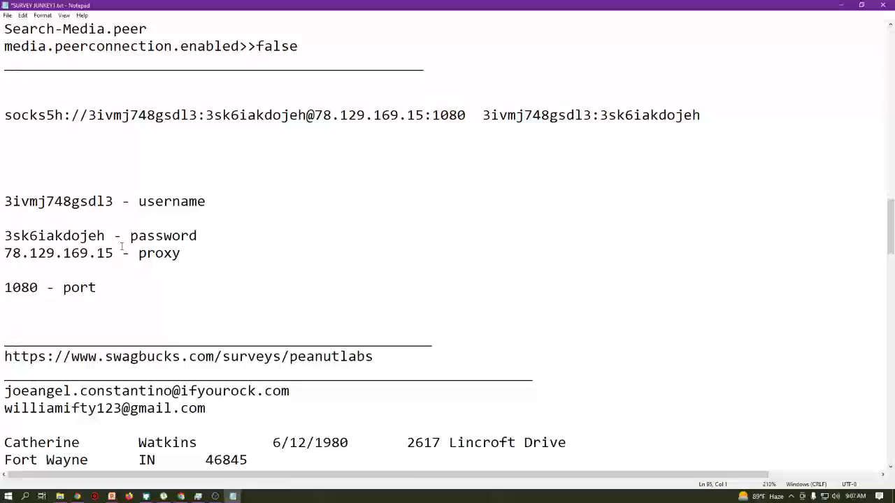
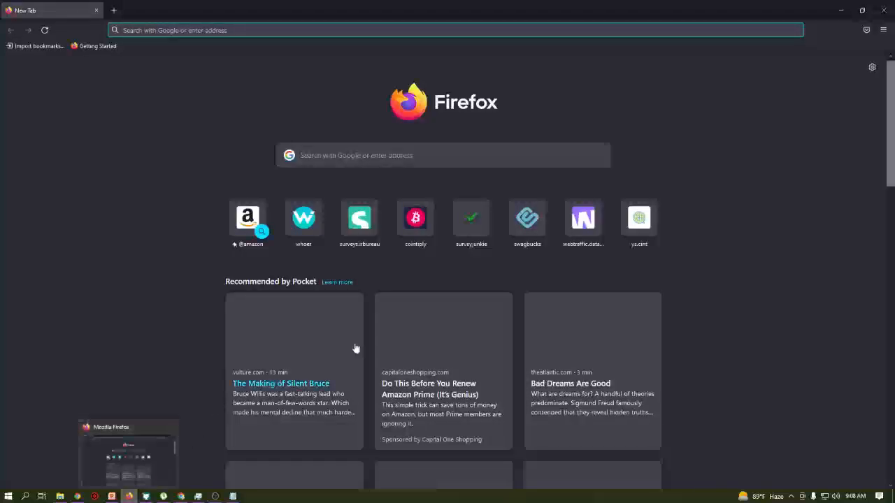
- Open Firefox Settings and bring up the Network Settings Connection Settings dialog
{"action": "left_click", "coordinate": [883, 31]}
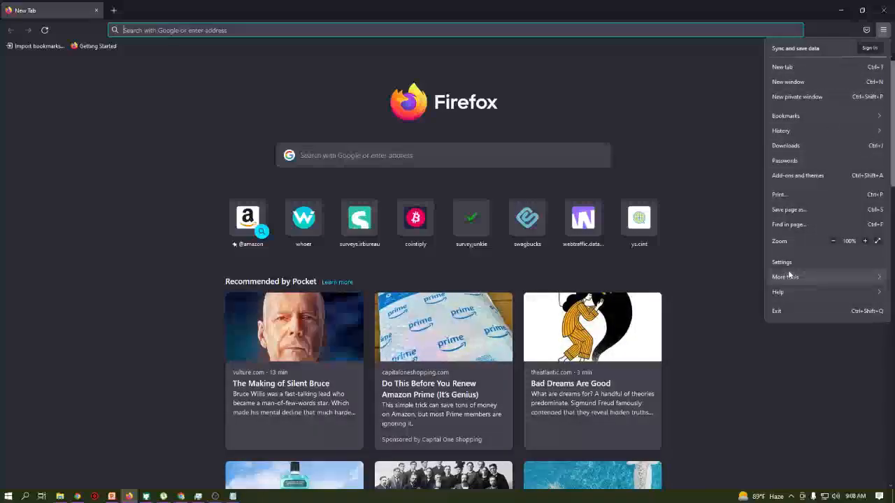
{"action": "left_click", "coordinate": [791, 262]}
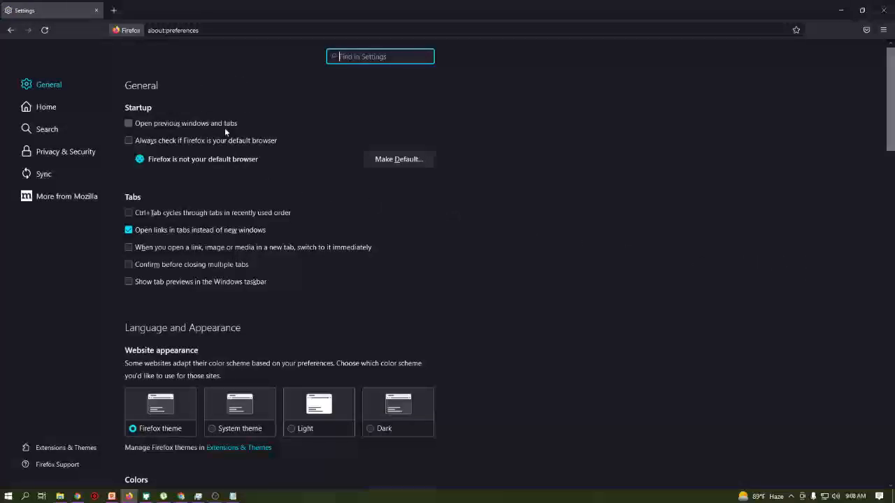
{"action": "scroll", "coordinate": [246, 175], "scroll_direction": "down", "scroll_amount": 20}
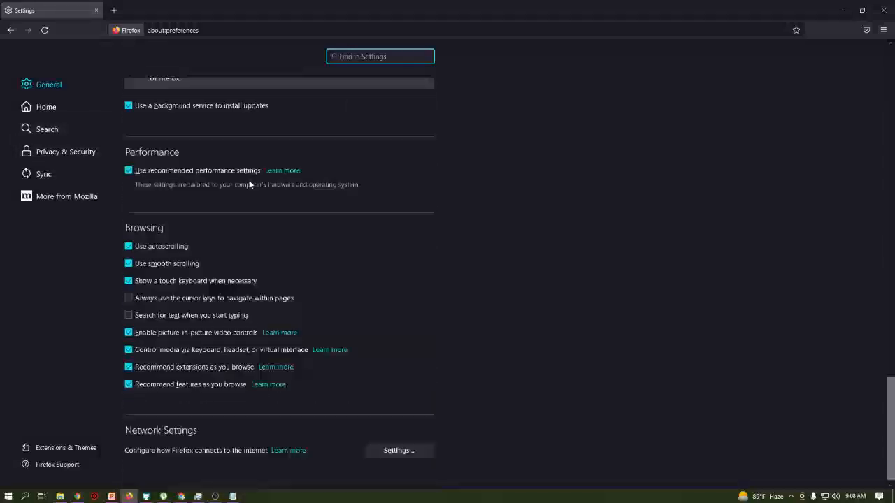
{"action": "left_click", "coordinate": [426, 446]}
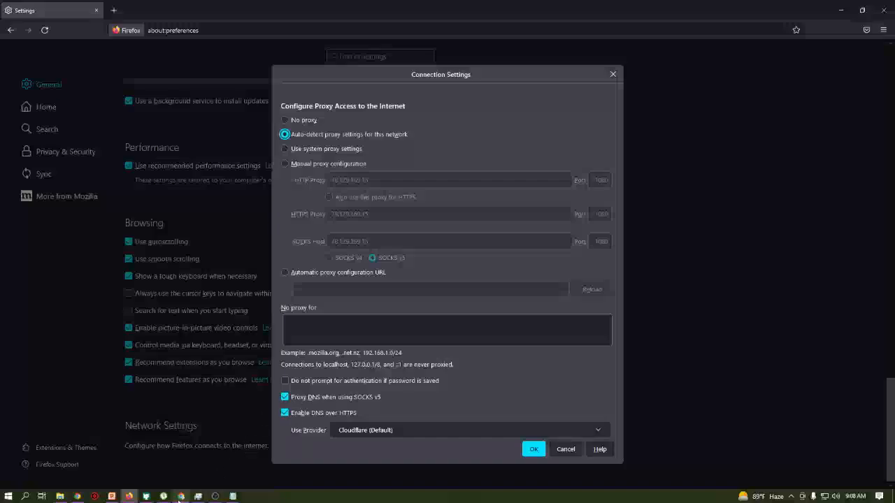
- Admit the waiting participant into the Meet call in Chrome, then return to Firefox
{"action": "mouse_move", "coordinate": [180, 498]}
{"action": "left_click", "coordinate": [208, 440]}
{"action": "left_click", "coordinate": [544, 102]}
{"action": "key", "text": "alt+Tab"}
- Confirm Connection Settings with OK, keeping auto-detect proxy unchanged
{"action": "left_click", "coordinate": [534, 451]}
{"action": "scroll", "coordinate": [439, 426], "scroll_direction": "up", "scroll_amount": 15}
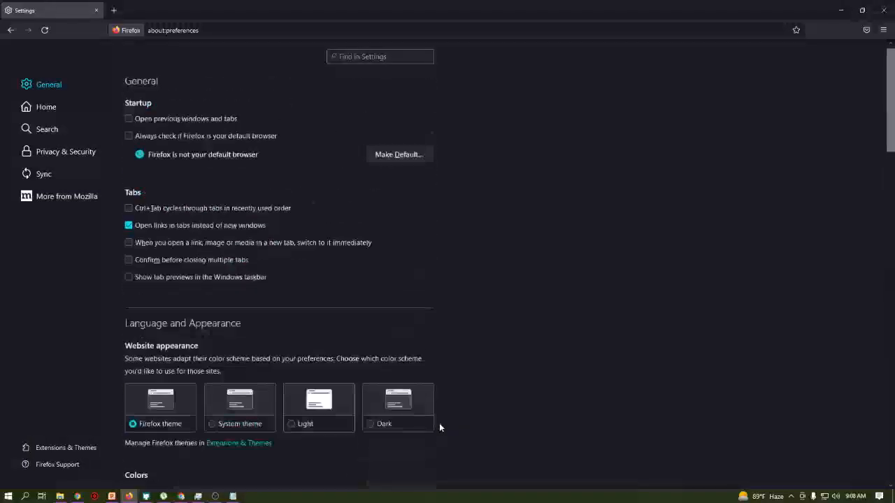
{"action": "scroll", "coordinate": [439, 423], "scroll_direction": "down", "scroll_amount": 15}
{"action": "scroll", "coordinate": [440, 429], "scroll_direction": "up", "scroll_amount": 15}
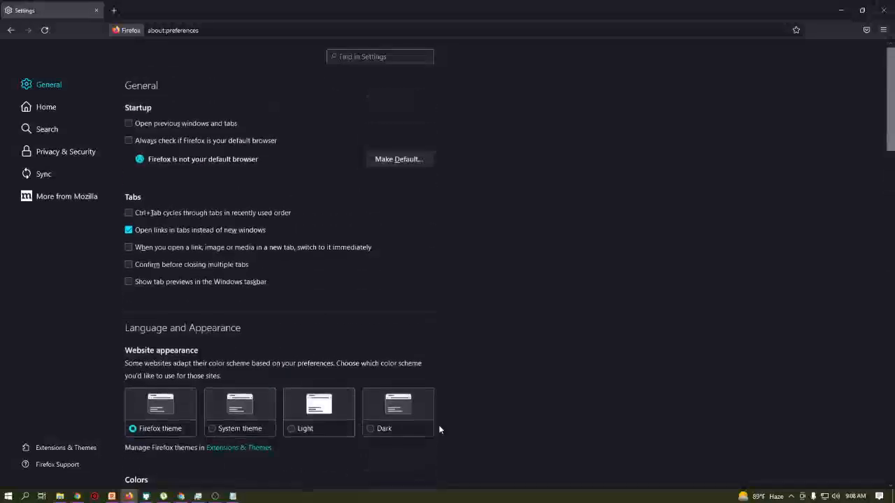
- Load about:config and accept the risk warning to reach the preferences list
{"action": "left_click", "coordinate": [188, 30]}
{"action": "type", "text": "about:"}
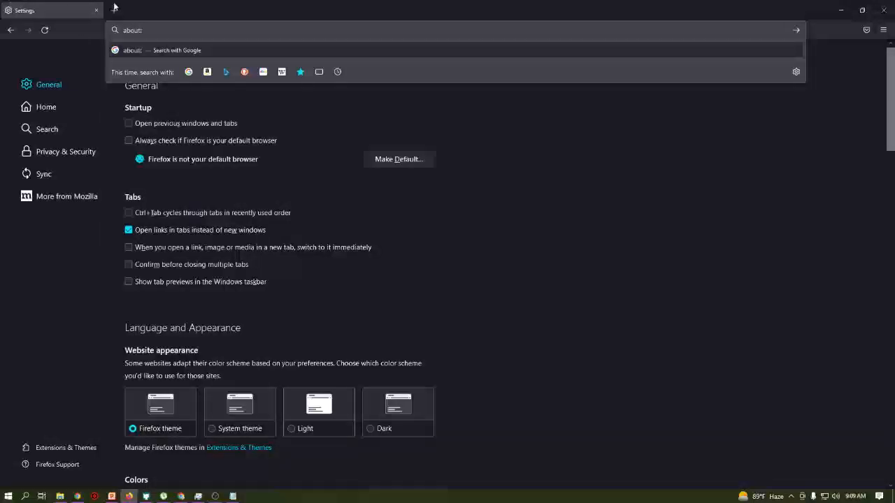
{"action": "key", "text": "BackSpace"}
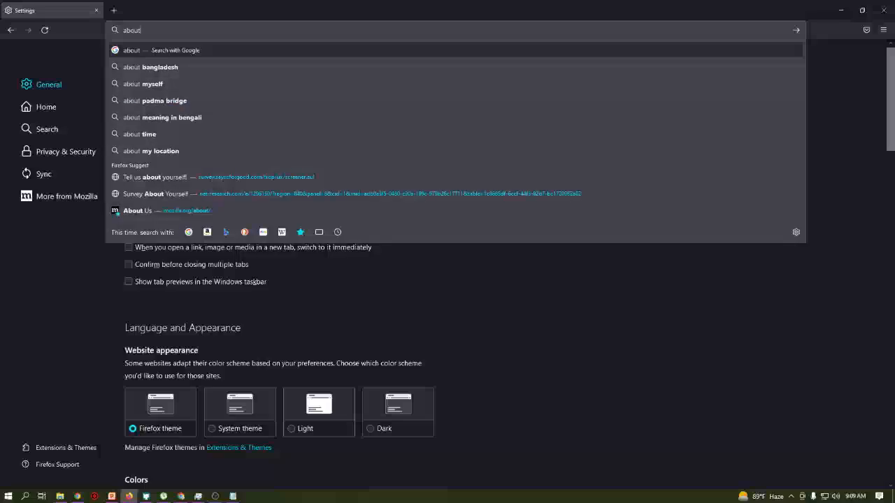
{"action": "type", "text": ":"}
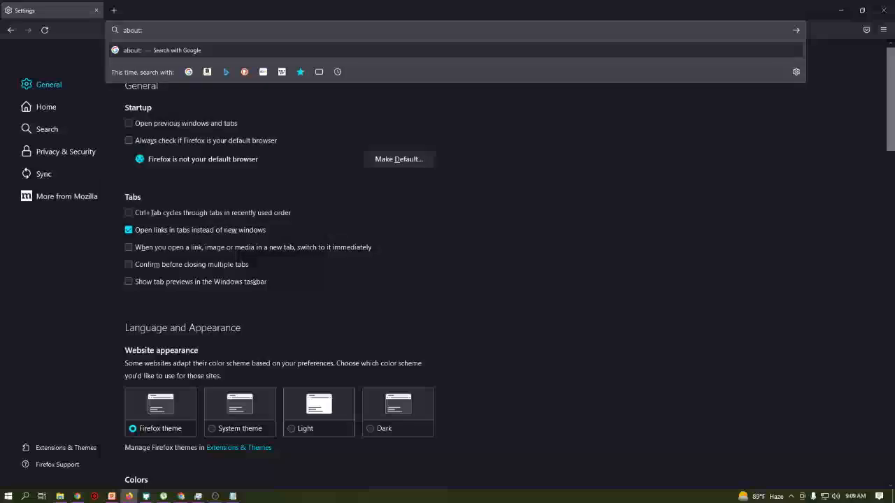
{"action": "type", "text": "config"}
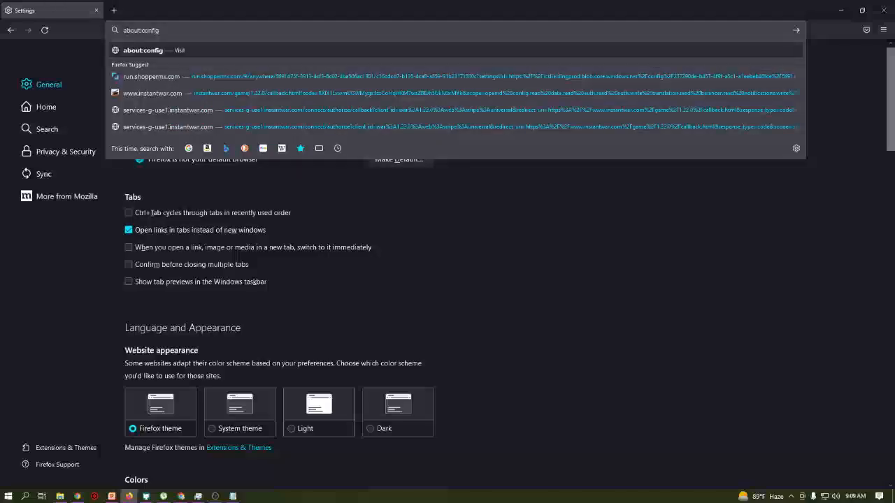
{"action": "left_click_drag", "start_coordinate": [144, 30], "coordinate": [149, 30]}
{"action": "key", "text": "Return"}
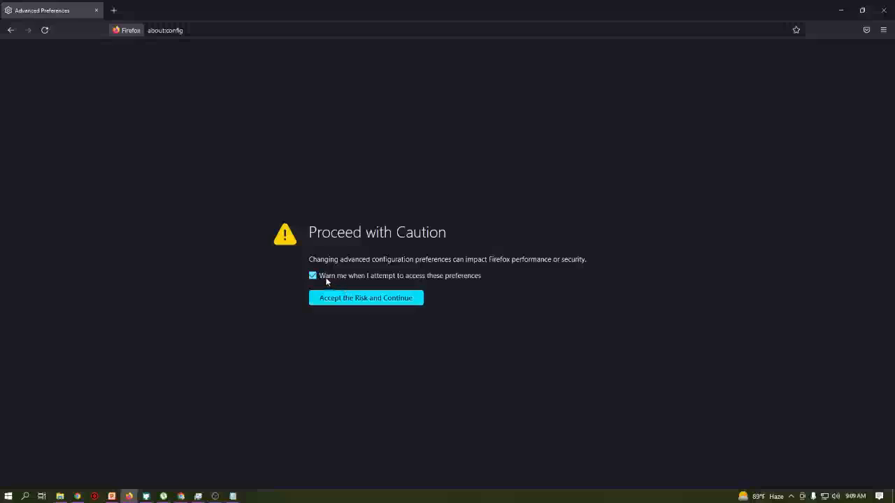
{"action": "left_click", "coordinate": [357, 299]}
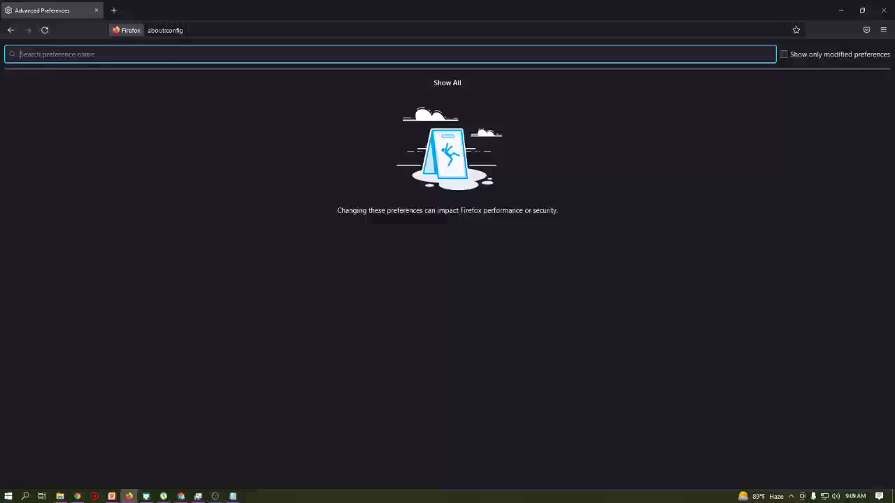
- Search preferences for media.peer and verify media.peerconnection.enabled is false
{"action": "type", "text": "media.peer"}
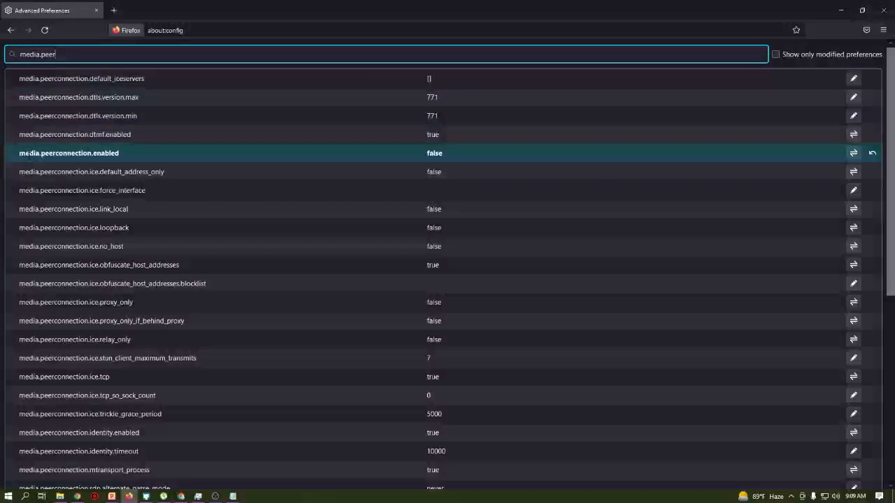
{"action": "left_click_drag", "start_coordinate": [20, 153], "coordinate": [120, 153]}
{"action": "left_click_drag", "start_coordinate": [426, 153], "coordinate": [446, 158]}
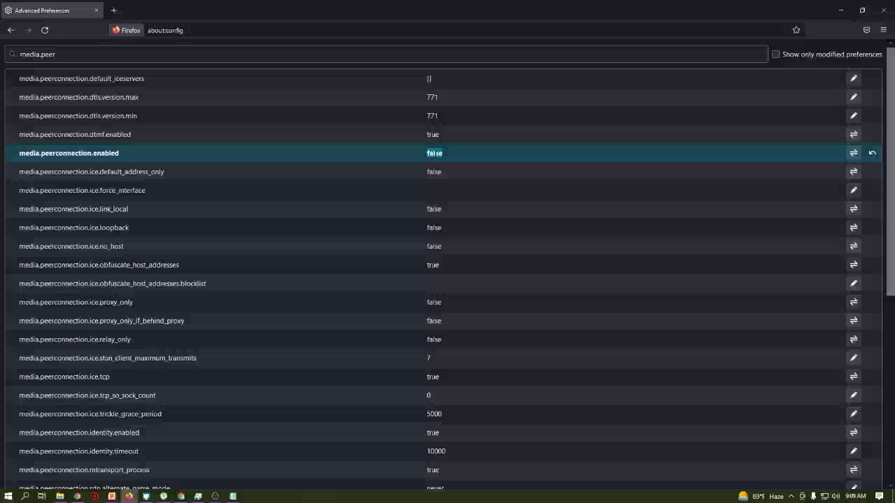
- Search preferences for dns and verify network.proxy.socks_remote_dns is true
{"action": "key", "text": "ctrl+f"}
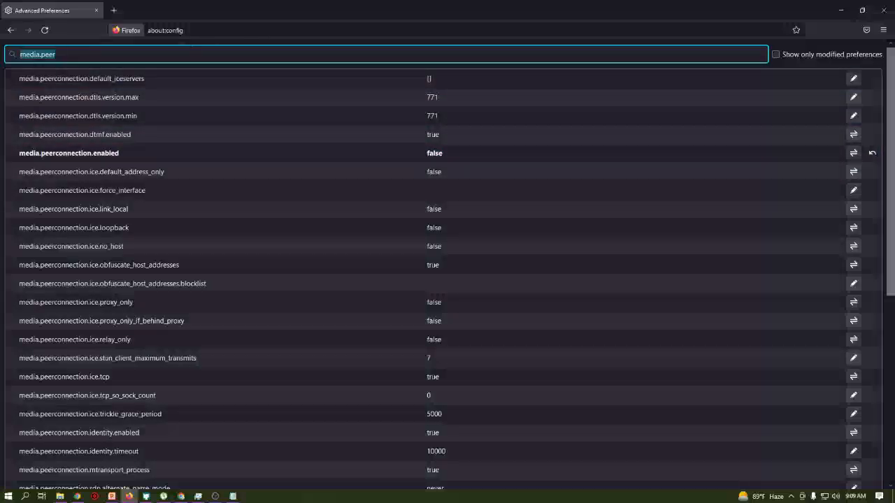
{"action": "type", "text": "dns"}
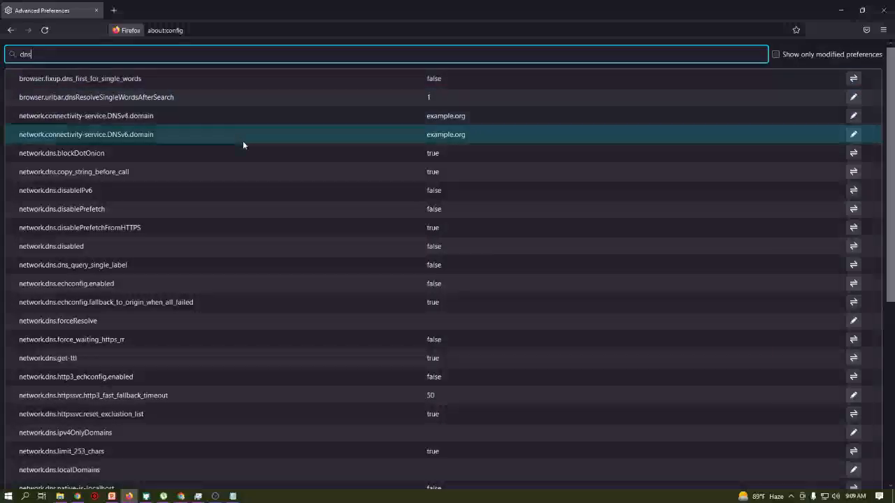
{"action": "scroll", "coordinate": [249, 151], "scroll_direction": "down", "scroll_amount": 5}
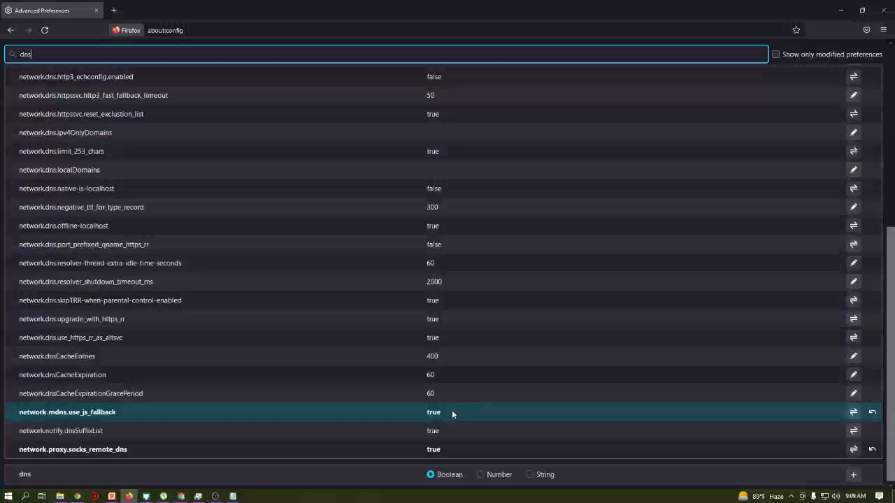
{"action": "left_click", "coordinate": [84, 413]}
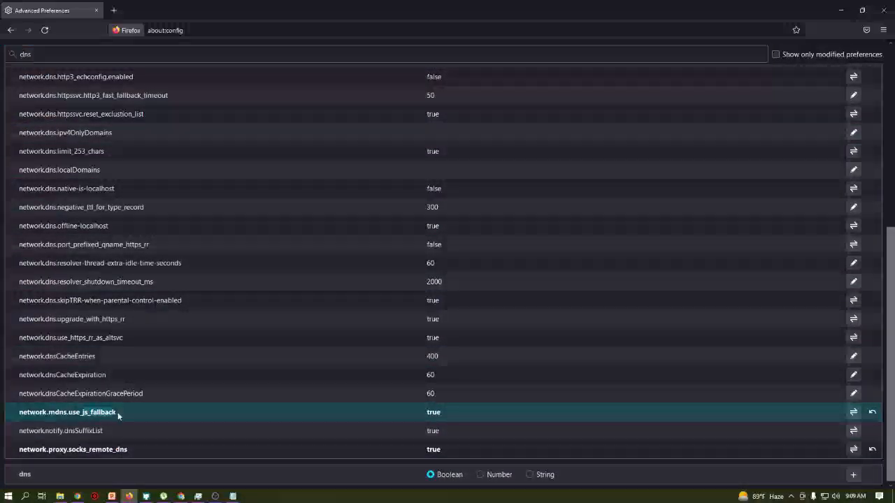
{"action": "left_click_drag", "start_coordinate": [89, 412], "coordinate": [117, 413]}
{"action": "left_click_drag", "start_coordinate": [88, 449], "coordinate": [133, 450]}
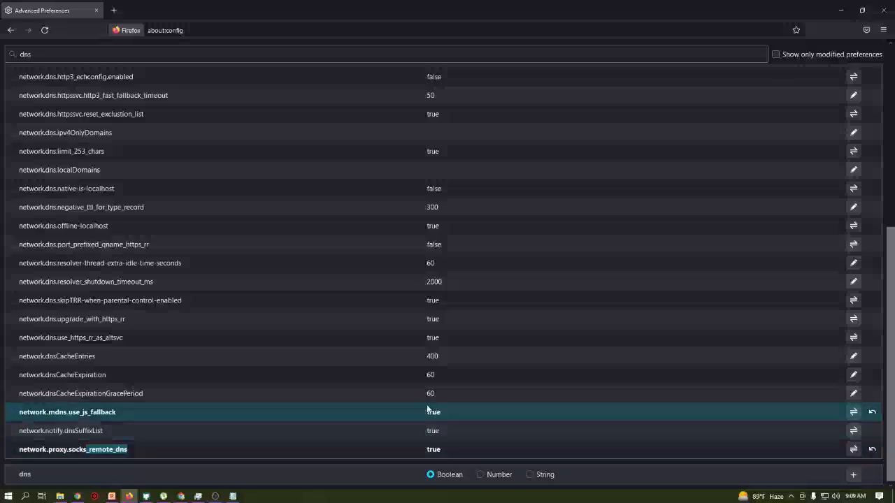
{"action": "left_click", "coordinate": [188, 30]}
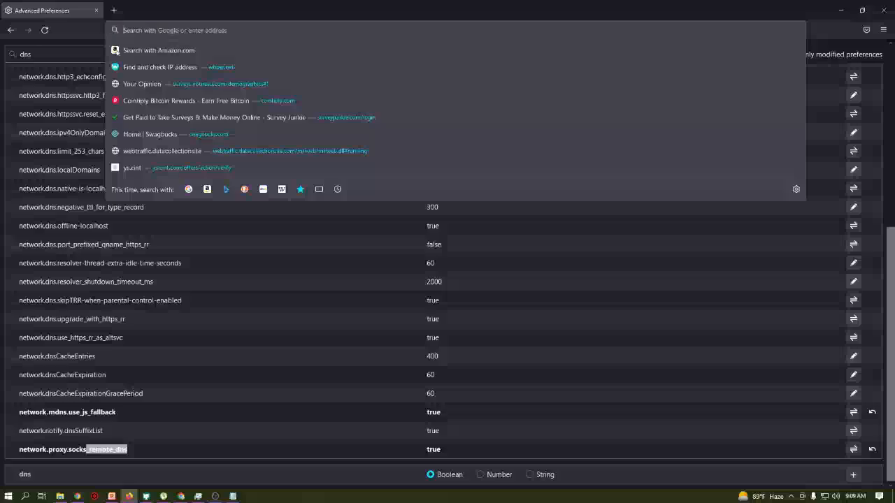
- Search Google for 'foxyproxy' and open the FoxyProxy Standard addons.mozilla.org listing
{"action": "type", "text": "foxyproxy"}
{"action": "key", "text": "Return"}
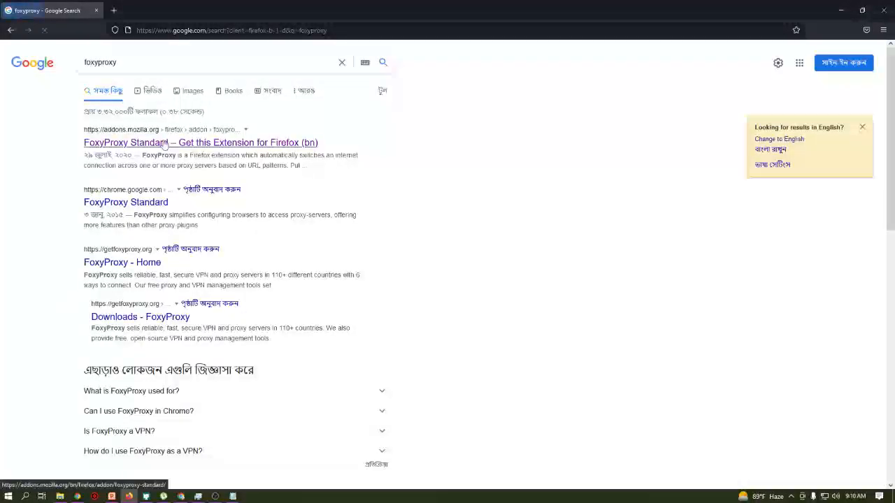
{"action": "left_click", "coordinate": [165, 143]}
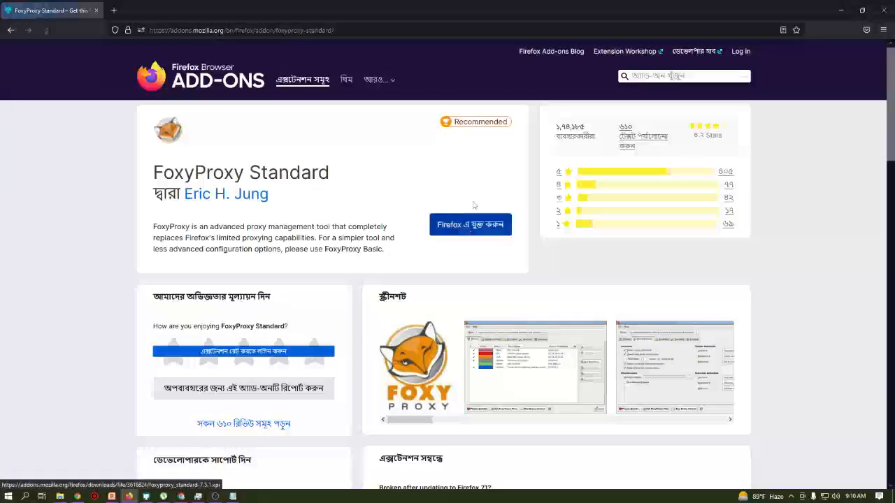
- Add FoxyProxy Standard to Firefox with Allow in Private Windows ticked
{"action": "left_click", "coordinate": [500, 228]}
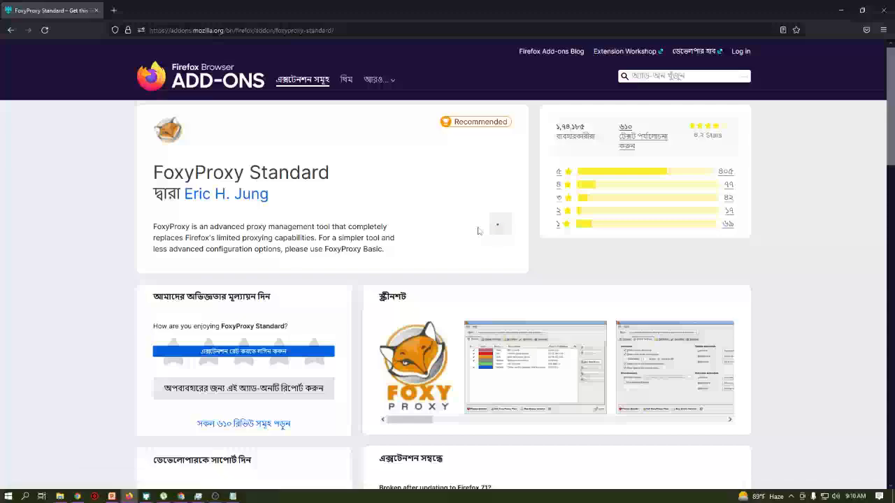
{"action": "left_click", "coordinate": [278, 141]}
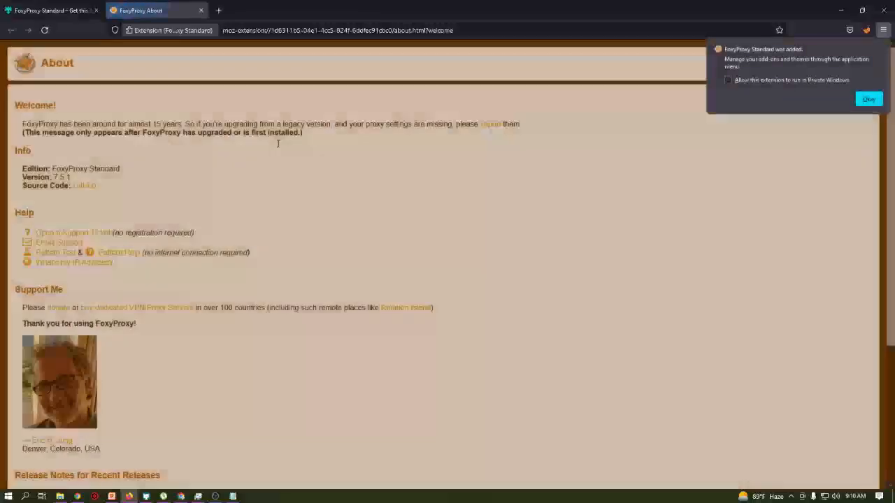
{"action": "left_click", "coordinate": [728, 80]}
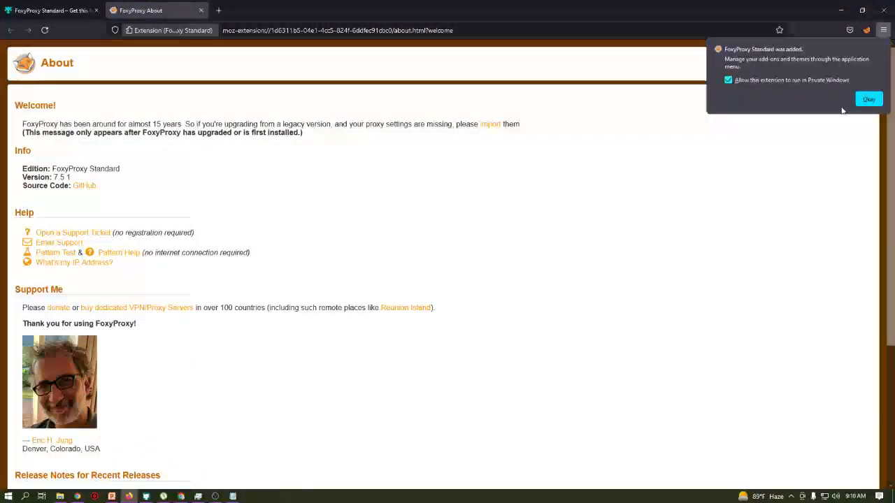
{"action": "left_click", "coordinate": [868, 99]}
{"action": "key", "text": "ctrl+w"}
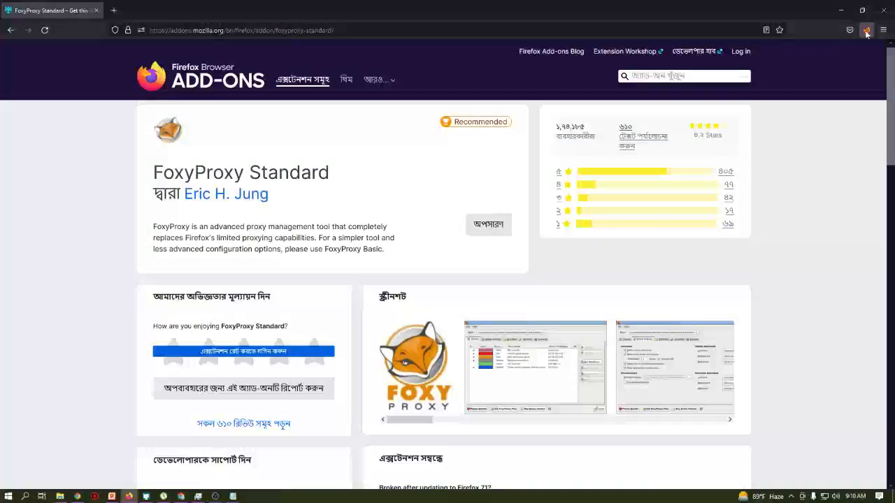
- Open the FoxyProxy Options page from its toolbar icon
{"action": "right_click", "coordinate": [866, 33]}
{"action": "left_click", "coordinate": [866, 33]}
{"action": "left_click", "coordinate": [866, 32]}
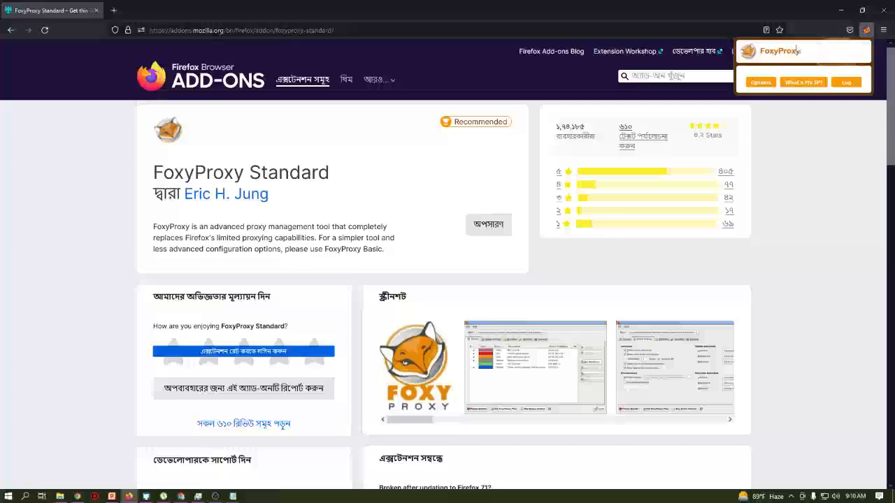
{"action": "left_click", "coordinate": [762, 83]}
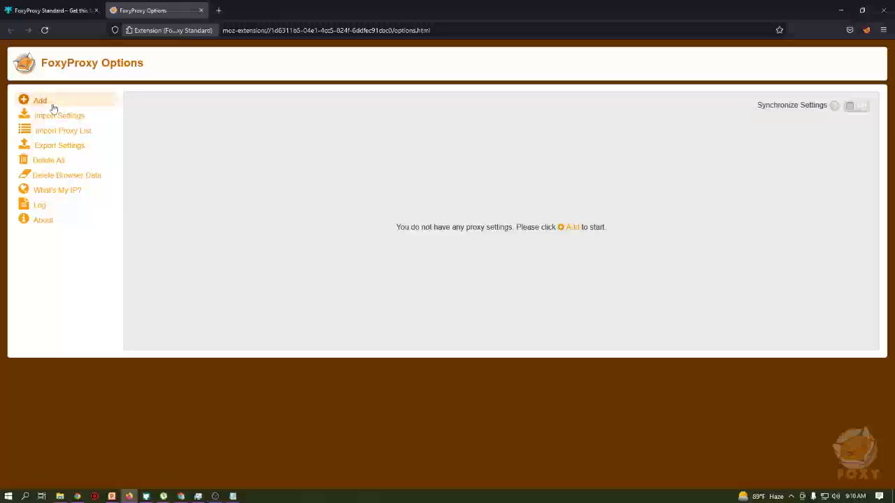
- Start a new FoxyProxy proxy entry and expand the Proxy Type list
{"action": "left_click", "coordinate": [52, 105]}
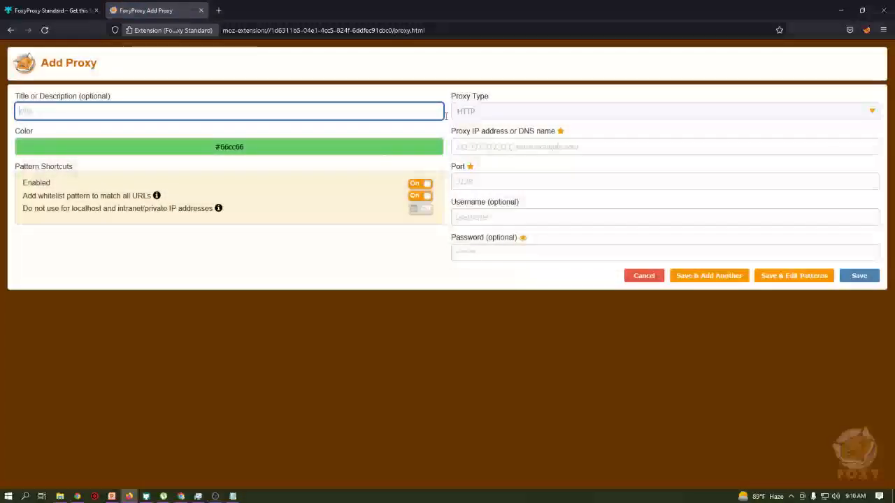
{"action": "left_click", "coordinate": [480, 113]}
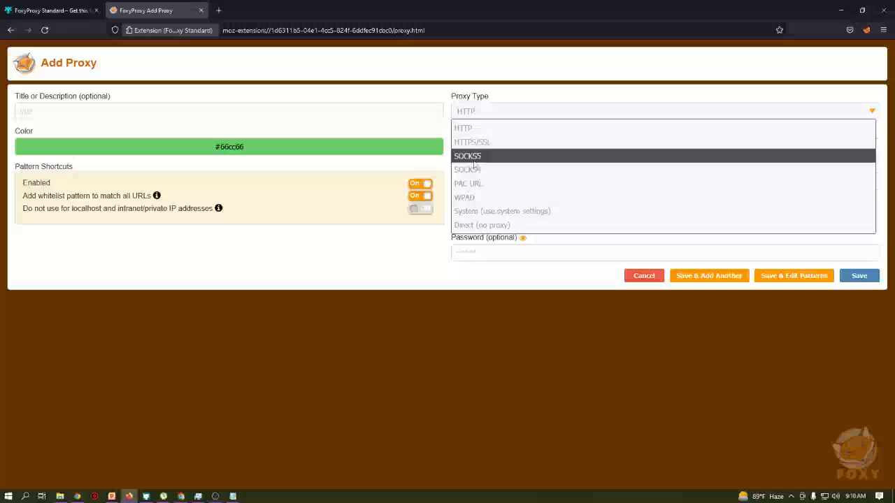
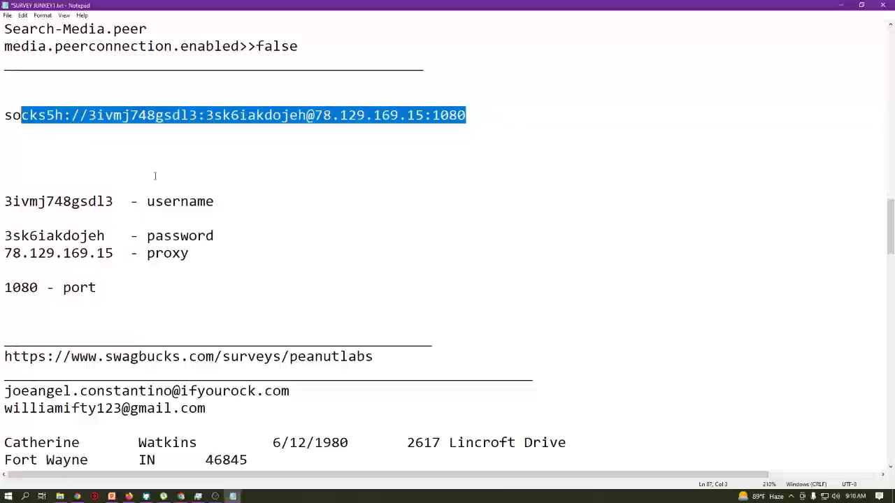
- Select the proxy username from the saved SOCKS5 proxy notes in Notepad
{"action": "left_click", "coordinate": [155, 176]}
{"action": "left_click_drag", "start_coordinate": [114, 201], "coordinate": [2, 197]}
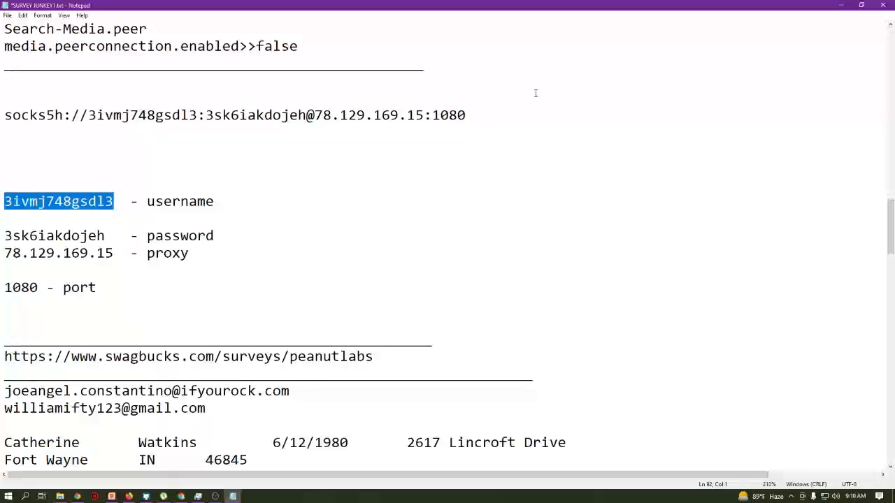
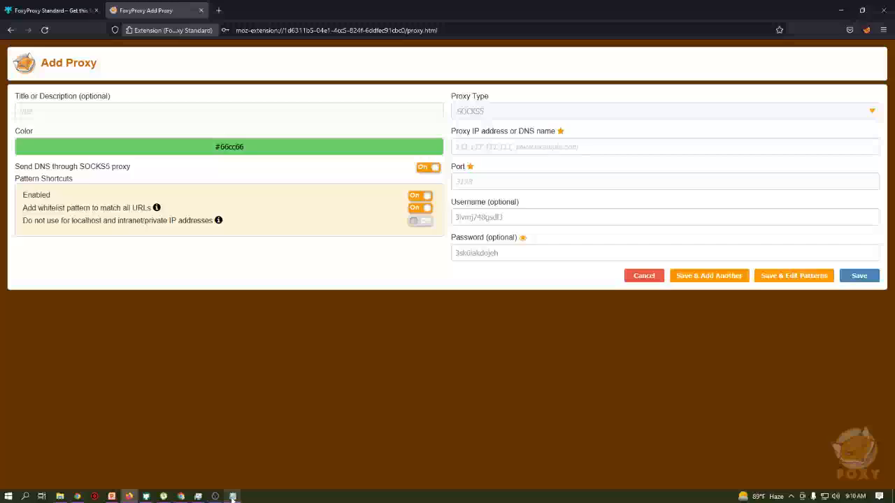
- Switch over to the Google Meet call in Chrome via the taskbar
{"action": "left_click", "coordinate": [180, 497]}
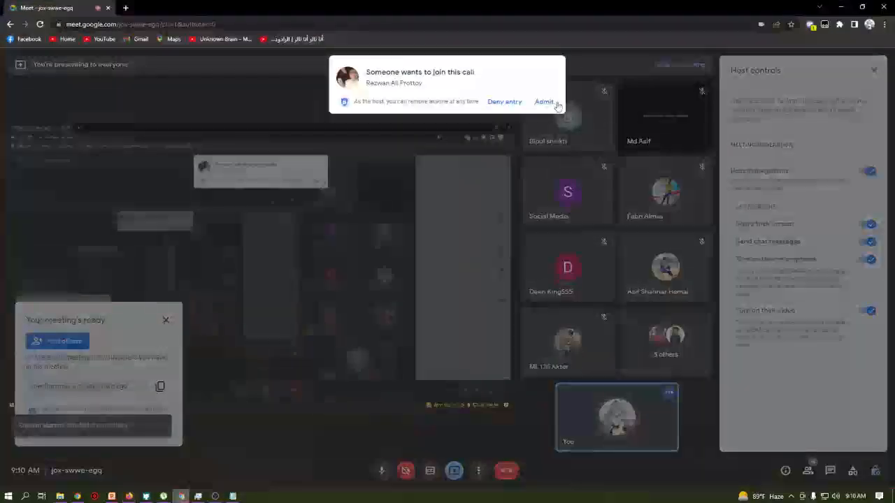
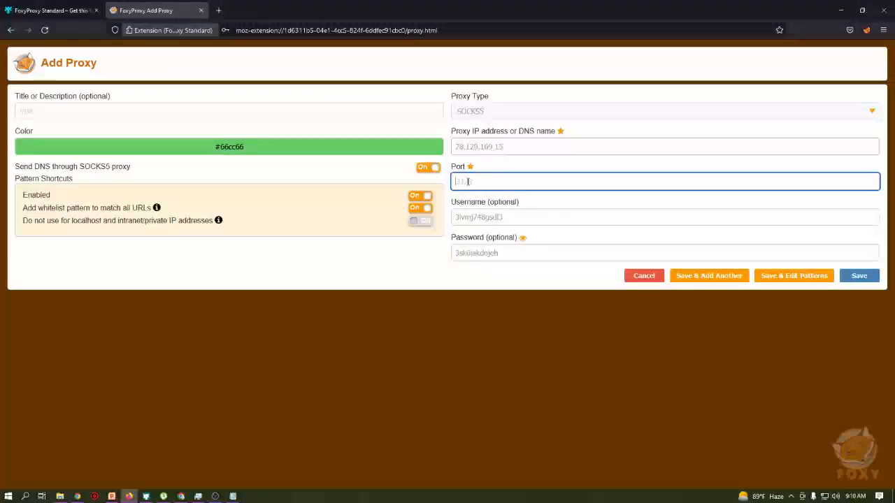
- Save the SOCKS5 proxy 78.129.169.15:1080 with its username and password, keeping Send DNS on
{"action": "left_click", "coordinate": [431, 269]}
{"action": "left_click", "coordinate": [427, 171]}
{"action": "left_click", "coordinate": [423, 171]}
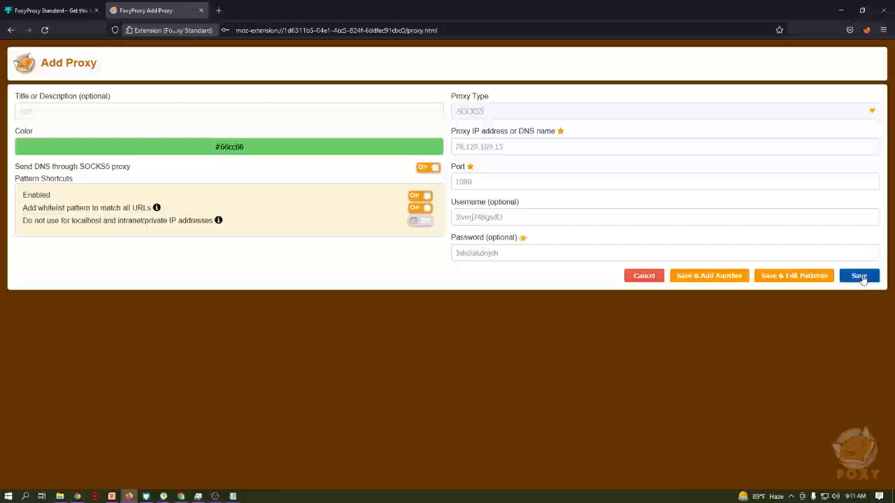
{"action": "left_click_drag", "start_coordinate": [505, 218], "coordinate": [427, 215]}
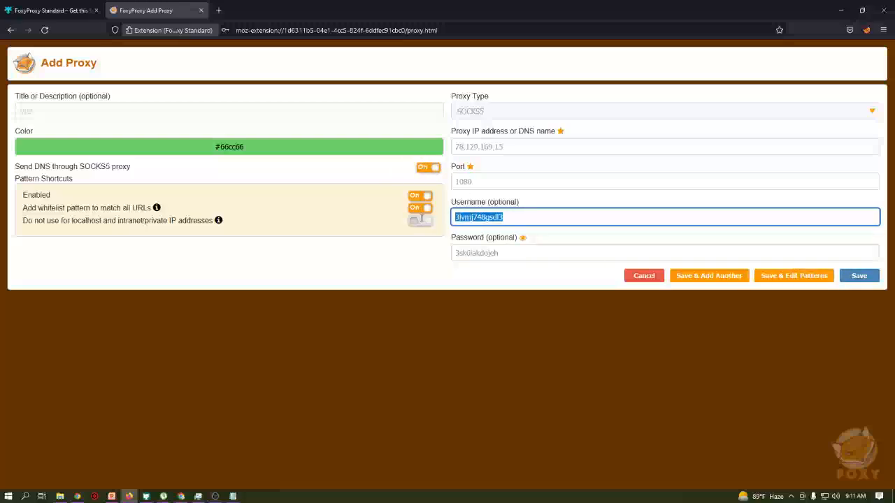
{"action": "left_click_drag", "start_coordinate": [517, 254], "coordinate": [445, 255]}
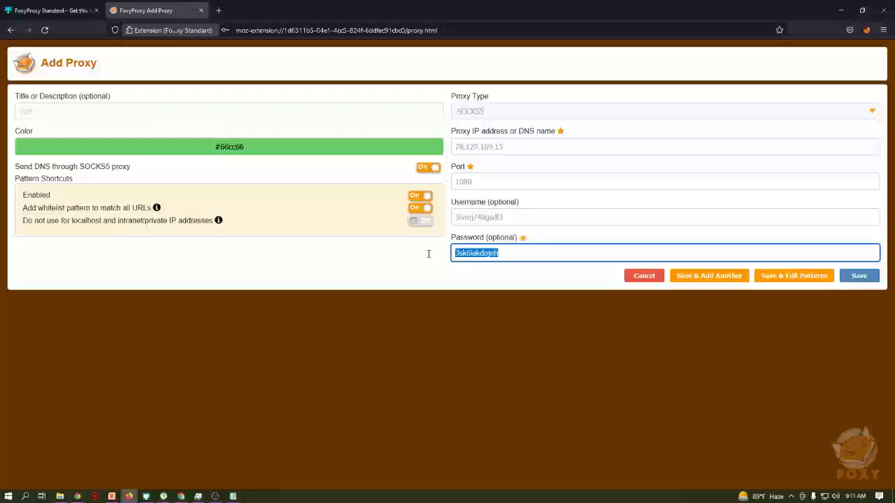
{"action": "left_click", "coordinate": [859, 276]}
- Make 78.129.169.15:1080 the active FoxyProxy proxy and load whoer.net in a fresh tab
{"action": "left_click", "coordinate": [188, 111]}
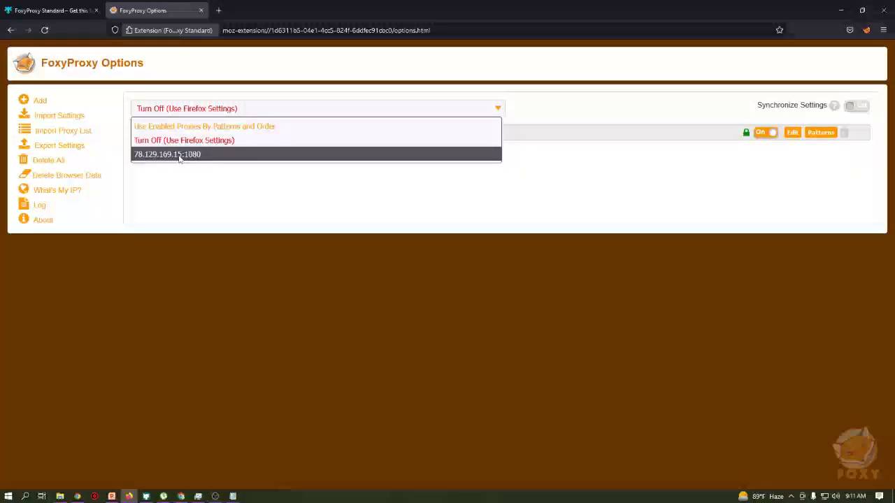
{"action": "left_click", "coordinate": [178, 154]}
{"action": "left_click", "coordinate": [218, 11]}
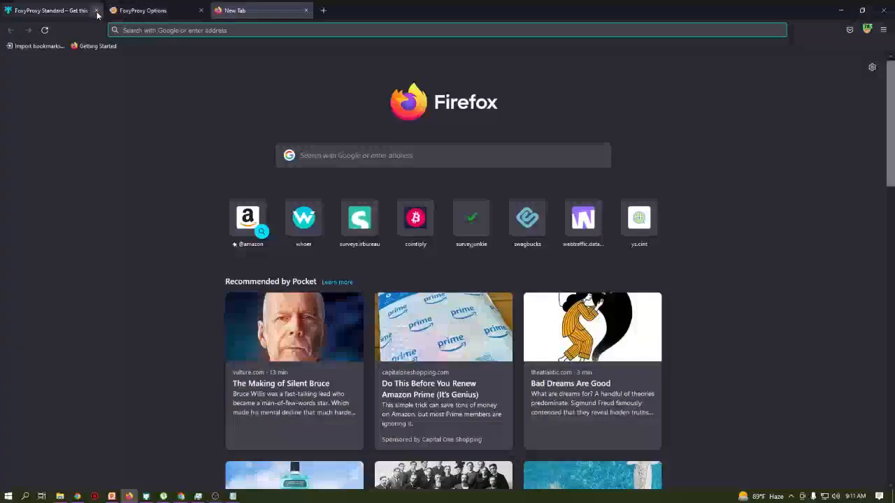
{"action": "left_click", "coordinate": [96, 11]}
{"action": "left_click", "coordinate": [164, 30]}
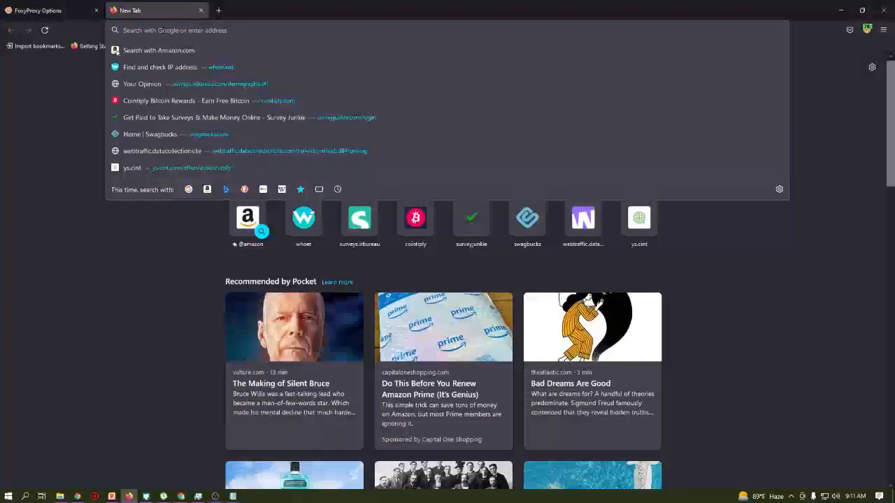
{"action": "type", "text": "whoer.net/"}
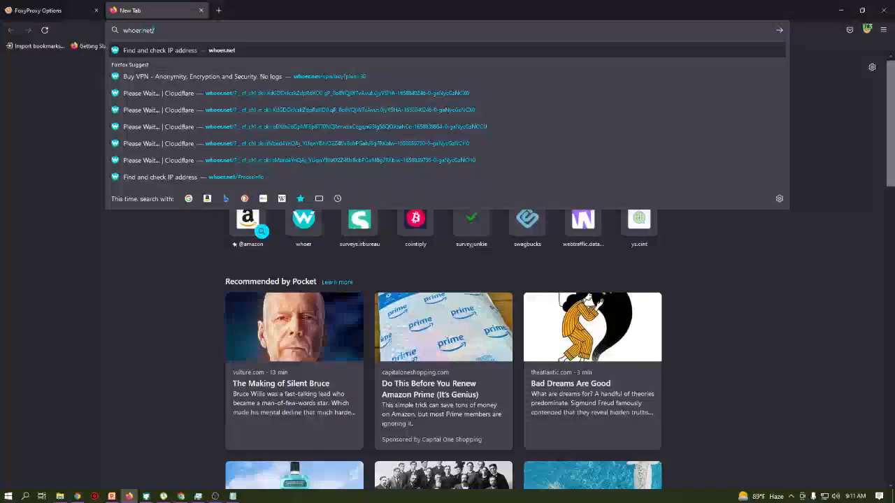
{"action": "key", "text": "Return"}
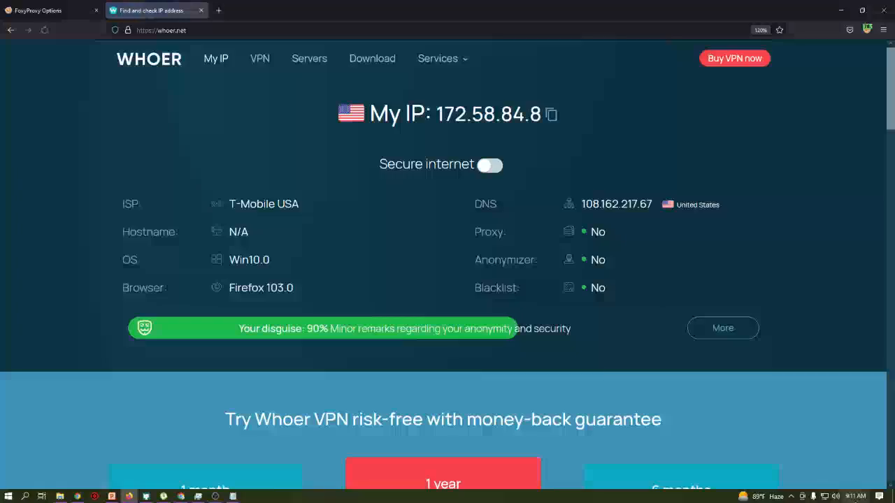
{"action": "right_click", "coordinate": [856, 498]}
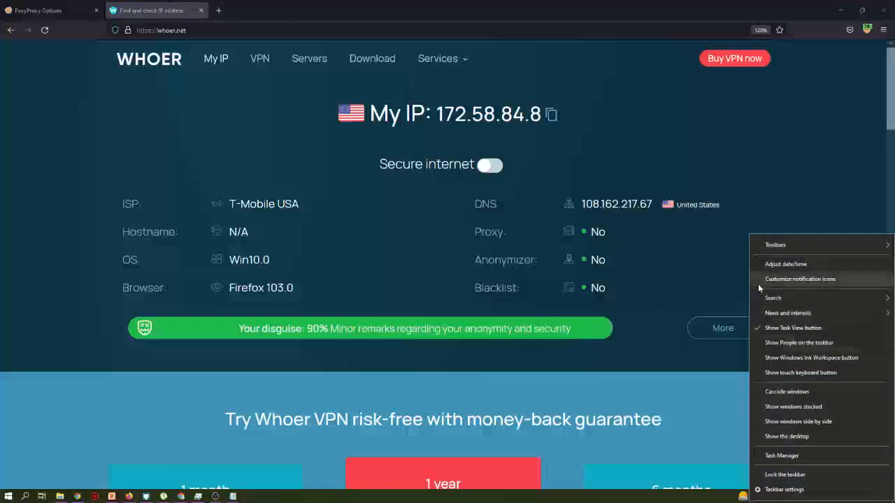
{"action": "left_click", "coordinate": [786, 265]}
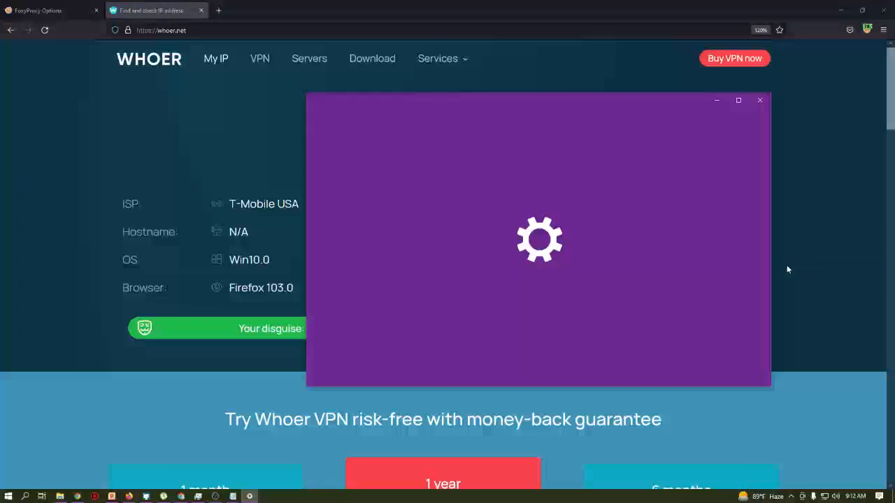
{"action": "scroll", "coordinate": [540, 290], "scroll_direction": "down", "scroll_amount": 2}
{"action": "scroll", "coordinate": [540, 291], "scroll_direction": "up", "scroll_amount": 3}
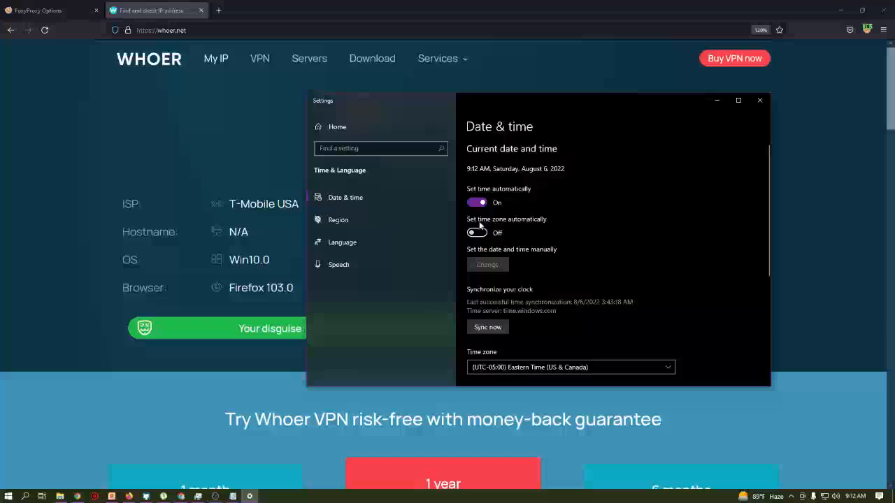
{"action": "scroll", "coordinate": [479, 238], "scroll_direction": "down", "scroll_amount": 3}
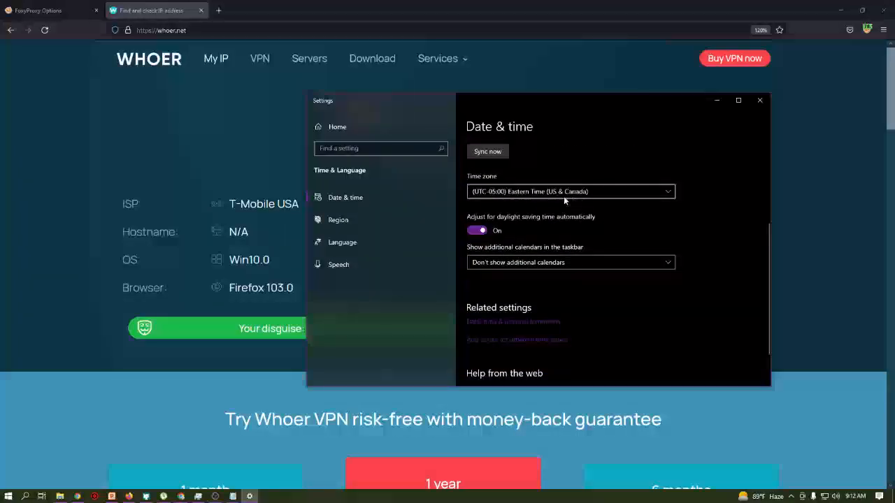
{"action": "left_click", "coordinate": [359, 221]}
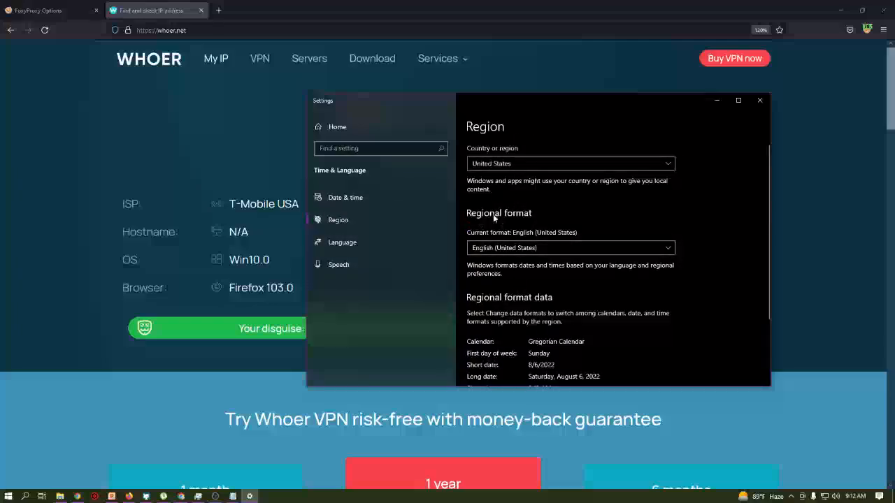
{"action": "scroll", "coordinate": [510, 297], "scroll_direction": "down", "scroll_amount": 3}
{"action": "scroll", "coordinate": [513, 272], "scroll_direction": "up", "scroll_amount": 3}
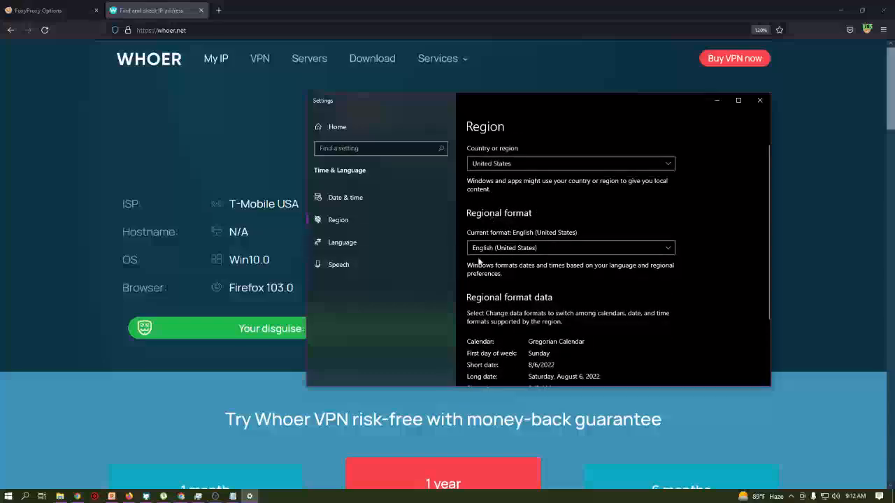
{"action": "left_click", "coordinate": [759, 100]}
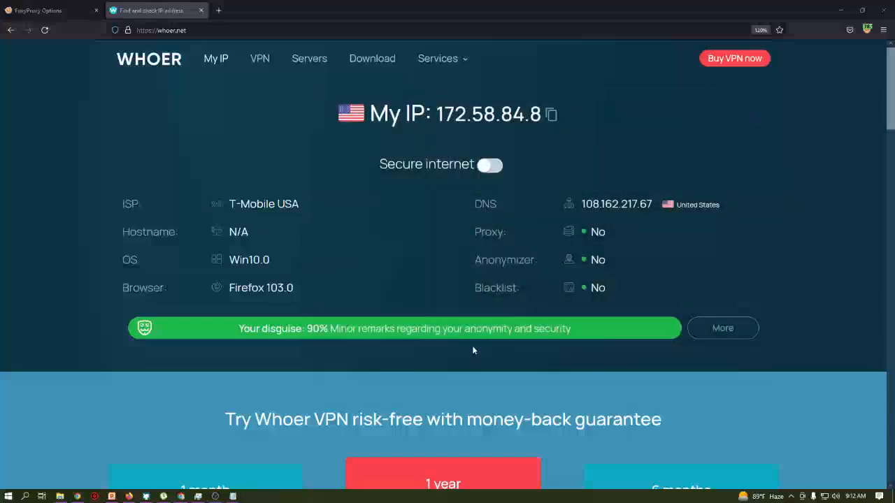
- Highlight the word 'anonymity' in whoer.net's disguise summary
{"action": "scroll", "coordinate": [473, 349], "scroll_direction": "down", "scroll_amount": 3}
{"action": "scroll", "coordinate": [474, 352], "scroll_direction": "up", "scroll_amount": 3}
{"action": "double_click", "coordinate": [479, 328]}
{"action": "scroll", "coordinate": [479, 332], "scroll_direction": "down", "scroll_amount": 3}
{"action": "scroll", "coordinate": [480, 334], "scroll_direction": "up", "scroll_amount": 3}
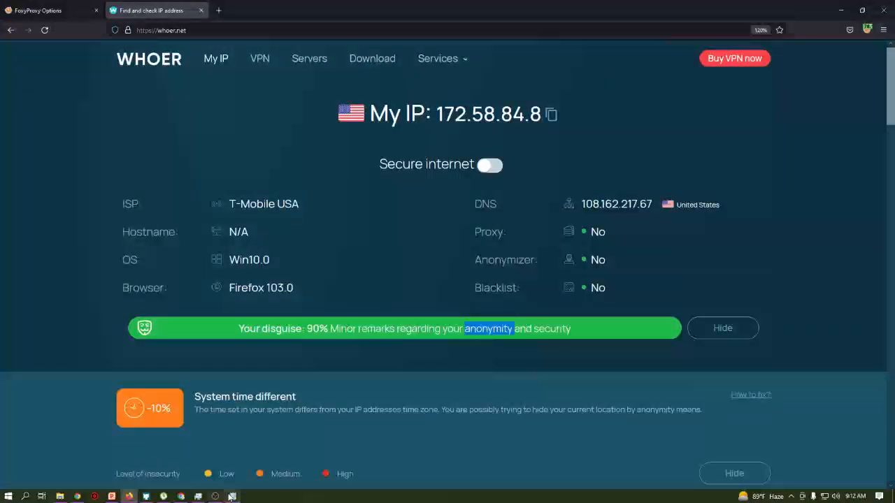
- Admit the waiting guests to the Google Meet call, then return to Firefox and clear the highlight
{"action": "mouse_move", "coordinate": [182, 497]}
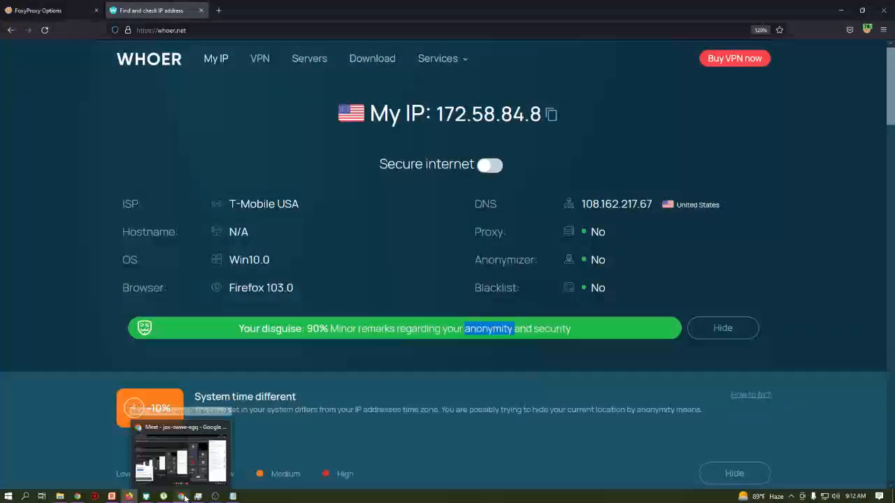
{"action": "left_click", "coordinate": [182, 497]}
{"action": "left_click", "coordinate": [538, 100]}
{"action": "left_click", "coordinate": [538, 168]}
{"action": "left_click", "coordinate": [836, 7]}
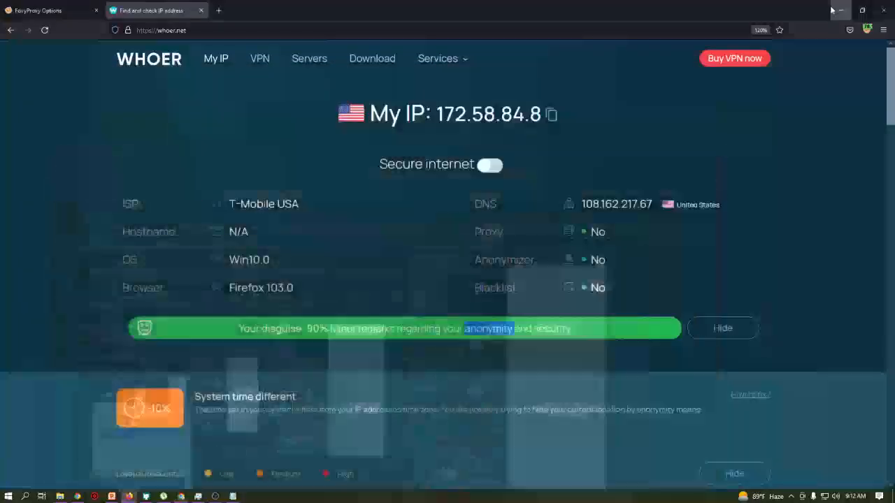
{"action": "left_click", "coordinate": [313, 355]}
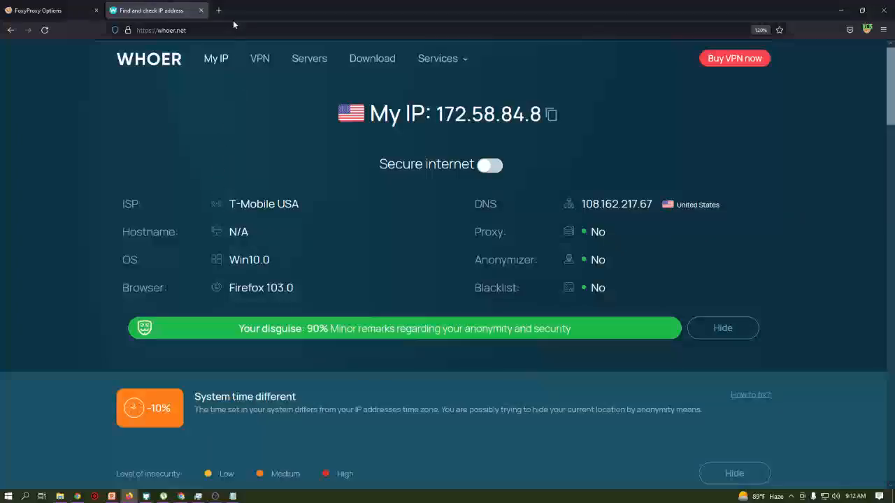
- Load the Survey Junkie login page in a new tab from the 'survey' address suggestion
{"action": "left_click", "coordinate": [218, 10]}
{"action": "type", "text": "surveys.irbureau.com/"}
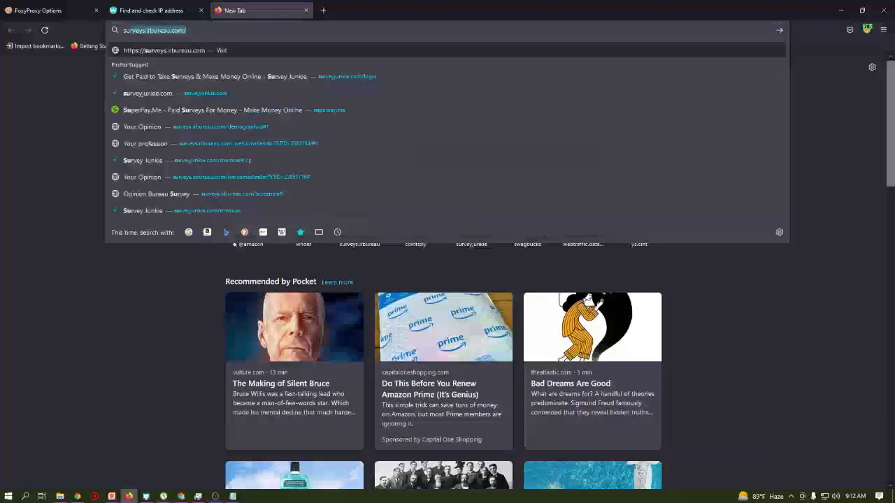
{"action": "key", "text": "Down"}
{"action": "key", "text": "Down"}
{"action": "key", "text": "Down"}
{"action": "key", "text": "Down"}
{"action": "key", "text": "Down"}
{"action": "key", "text": "Down"}
{"action": "key", "text": "Down"}
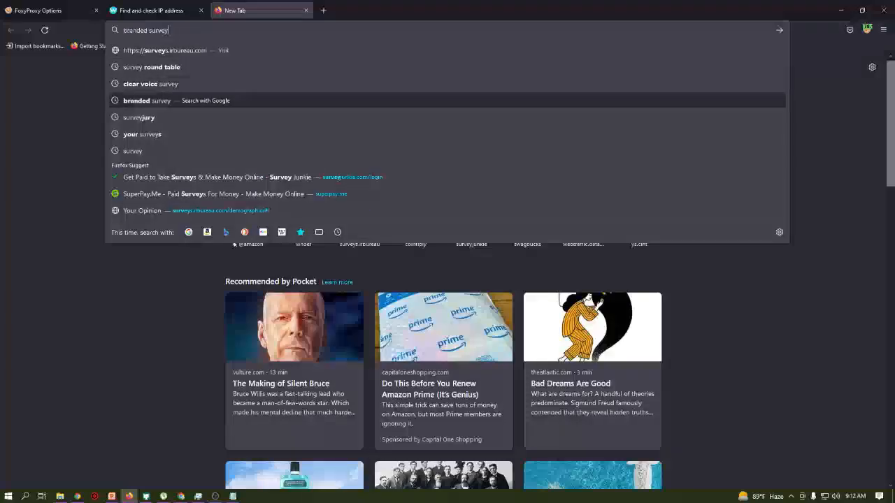
{"action": "key", "text": "Return"}
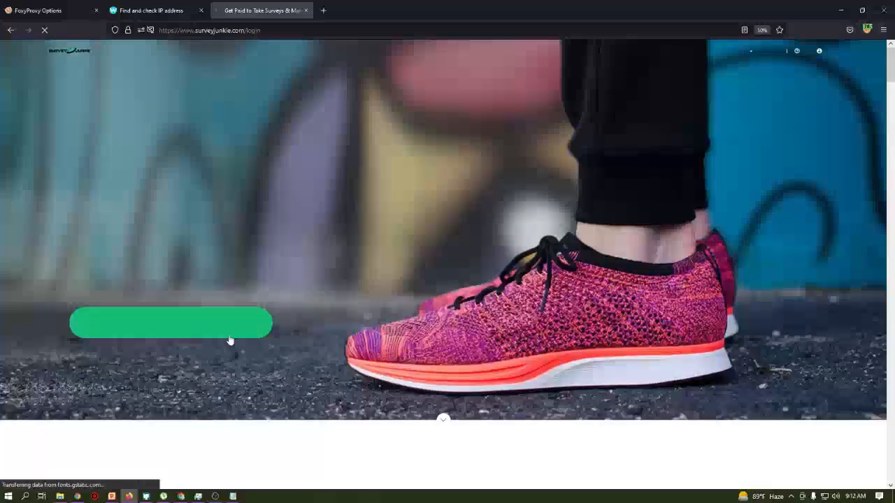
- Open the Survey Junkie sign-up form, focus its email field, then close the pop-up
{"action": "left_click", "coordinate": [232, 335]}
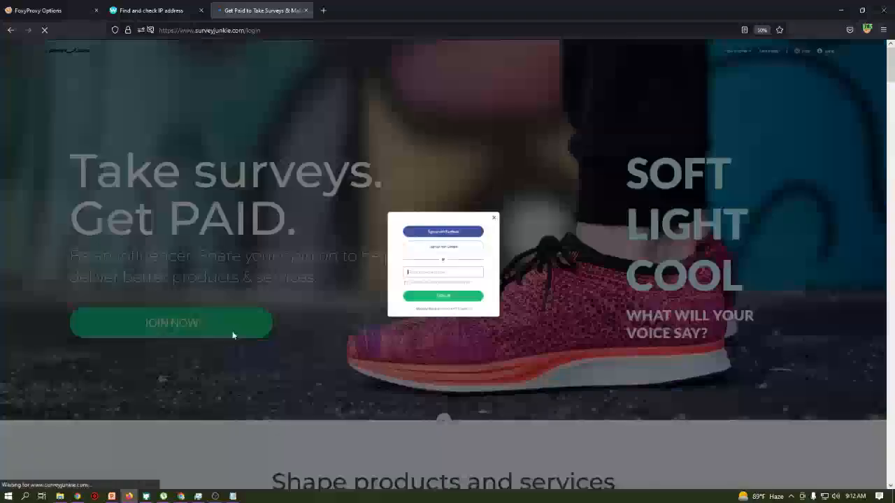
{"action": "scroll", "coordinate": [435, 304], "scroll_direction": "up", "scroll_amount": 7}
{"action": "left_click", "coordinate": [405, 285]}
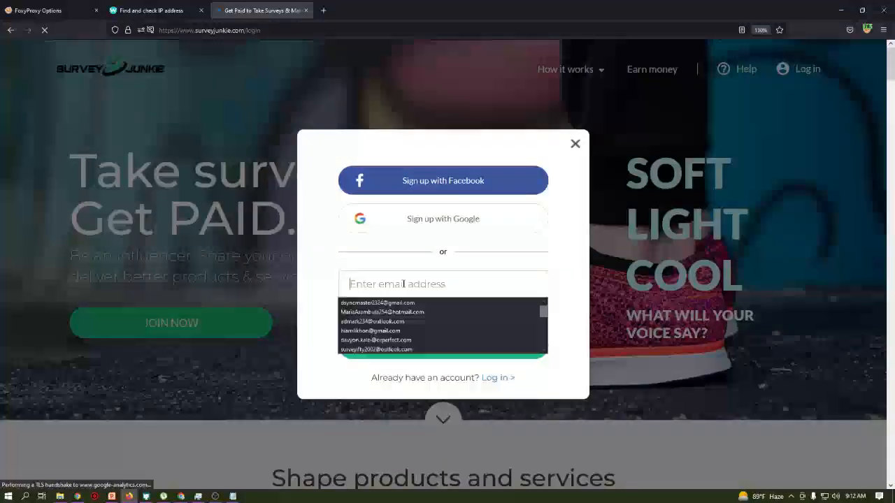
{"action": "left_click", "coordinate": [575, 144]}
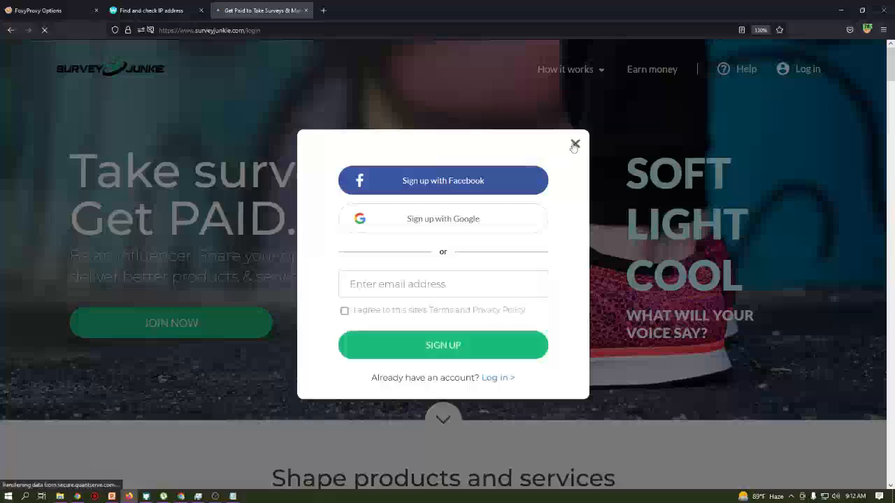
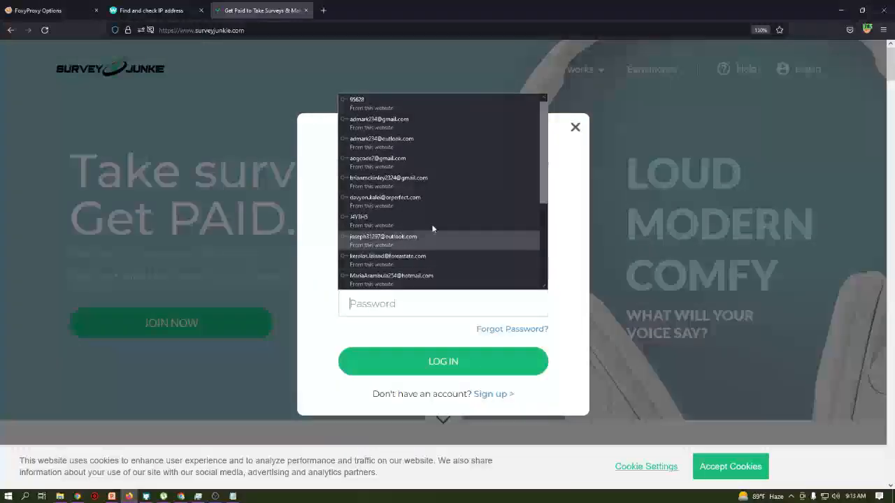
- Dismiss the saved e-mail suggestions and minimize the Google Meet call window
{"action": "left_click", "coordinate": [570, 193]}
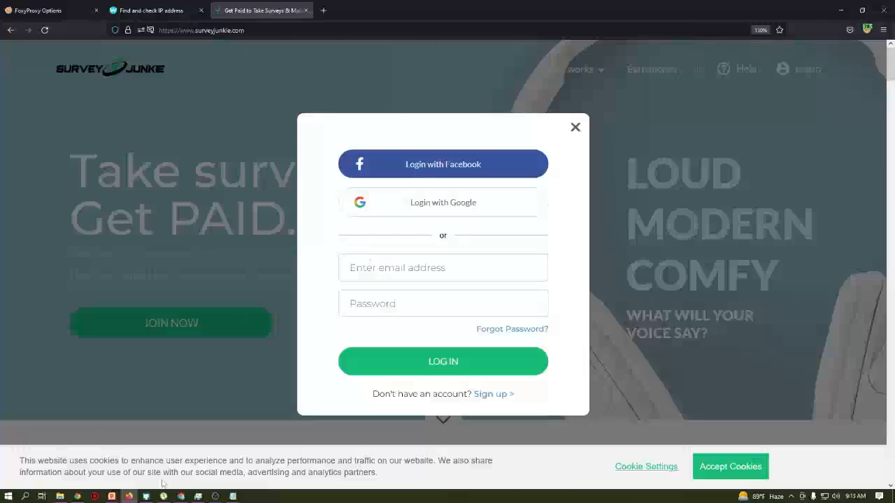
{"action": "left_click", "coordinate": [181, 496]}
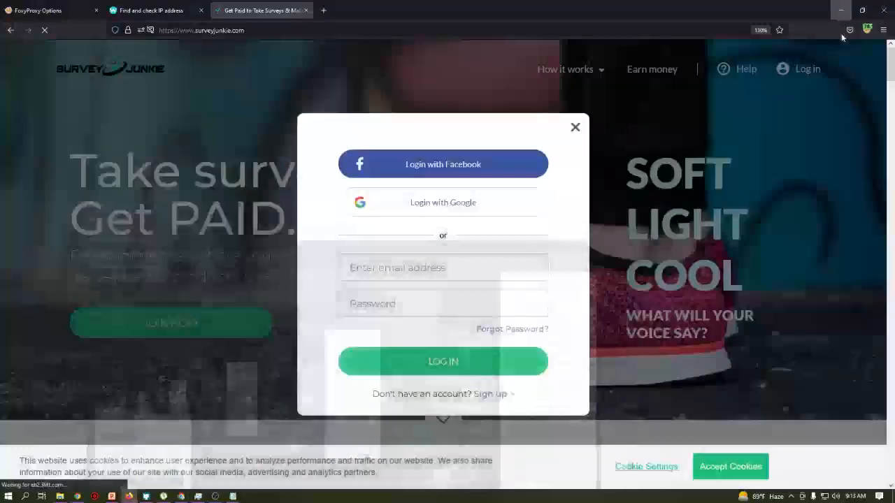
{"action": "left_click", "coordinate": [842, 7]}
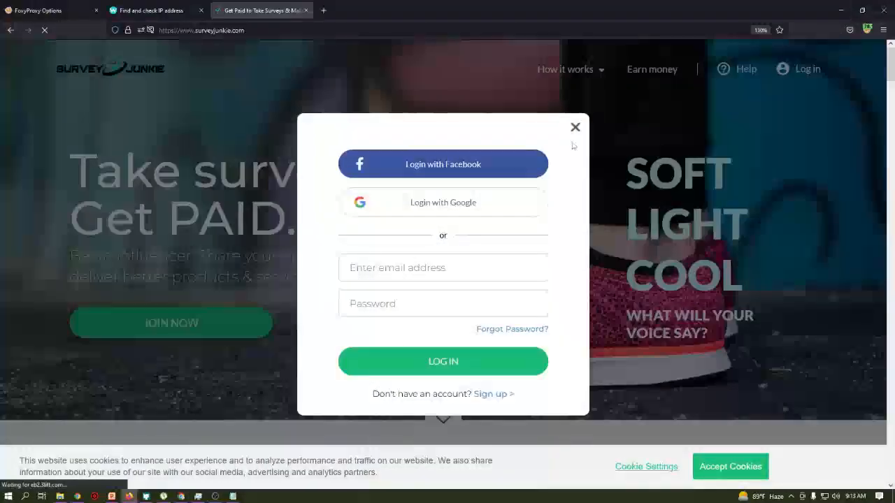
- Close the Survey Junkie login box, then minimize Firefox and the slide presentation
{"action": "left_click", "coordinate": [575, 129]}
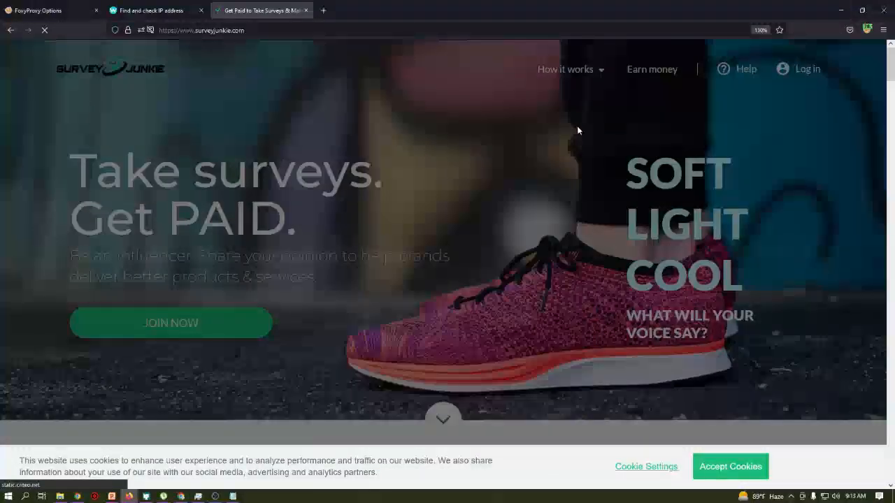
{"action": "left_click", "coordinate": [841, 8]}
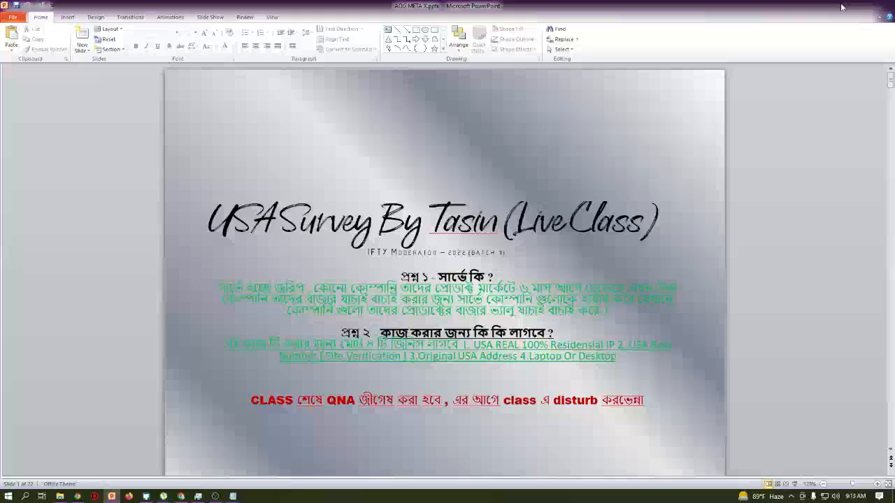
{"action": "left_click", "coordinate": [841, 7]}
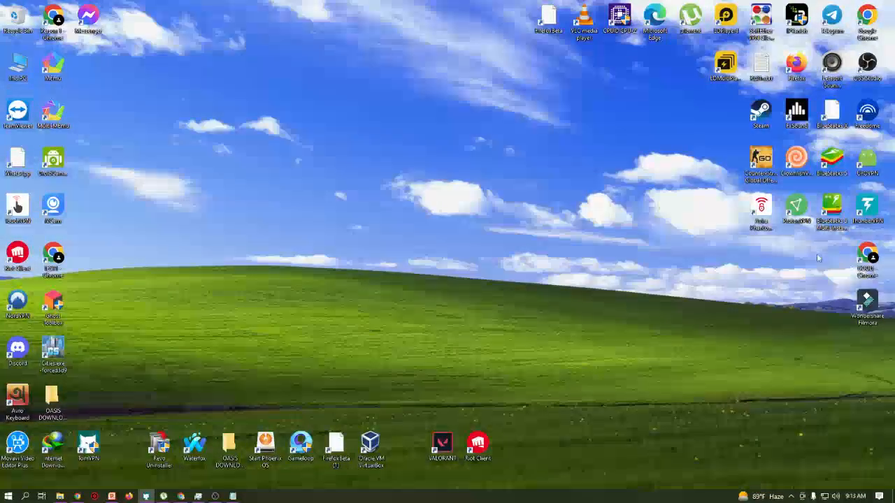
- Launch LDPlayer from its desktop icon and allow it through the Windows Defender Firewall
{"action": "double_click", "coordinate": [724, 62]}
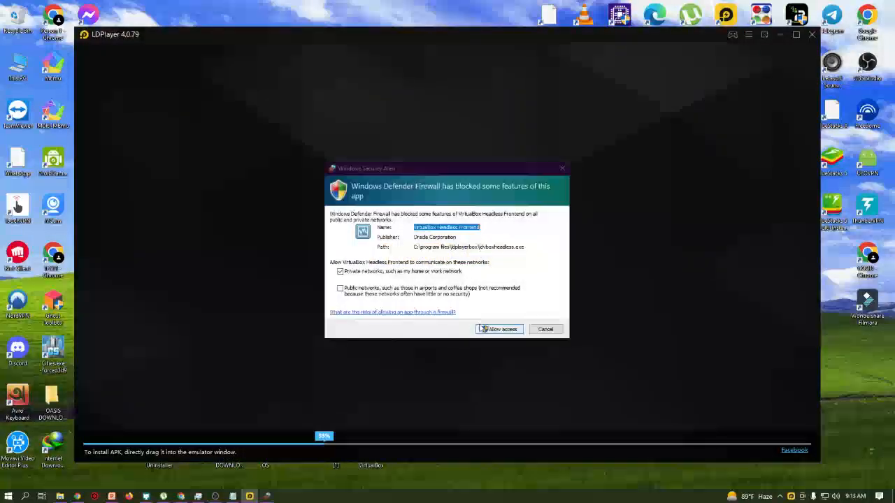
{"action": "left_click", "coordinate": [482, 329]}
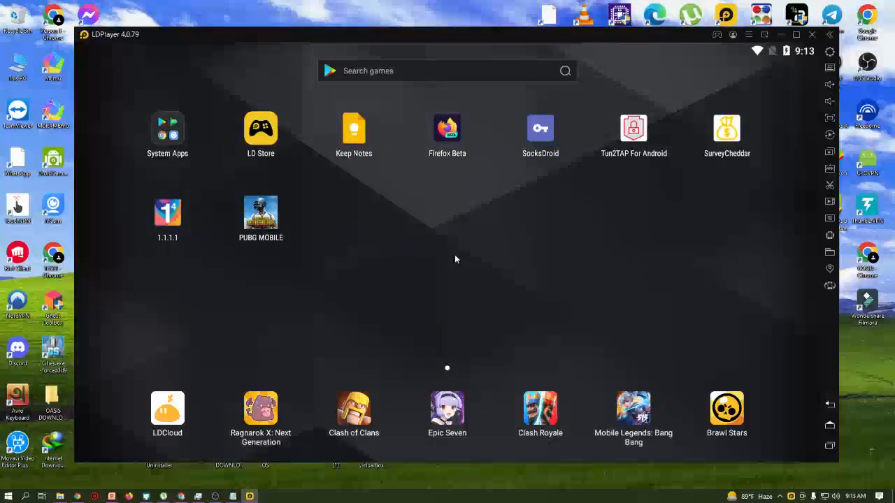
- Maximize the LDPlayer window and launch the Play Store from the System Apps folder
{"action": "left_click", "coordinate": [174, 139]}
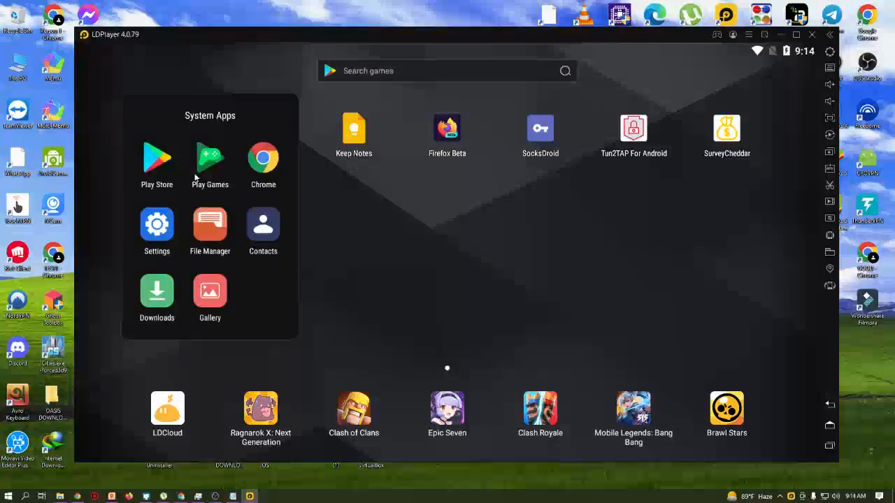
{"action": "left_click", "coordinate": [796, 34]}
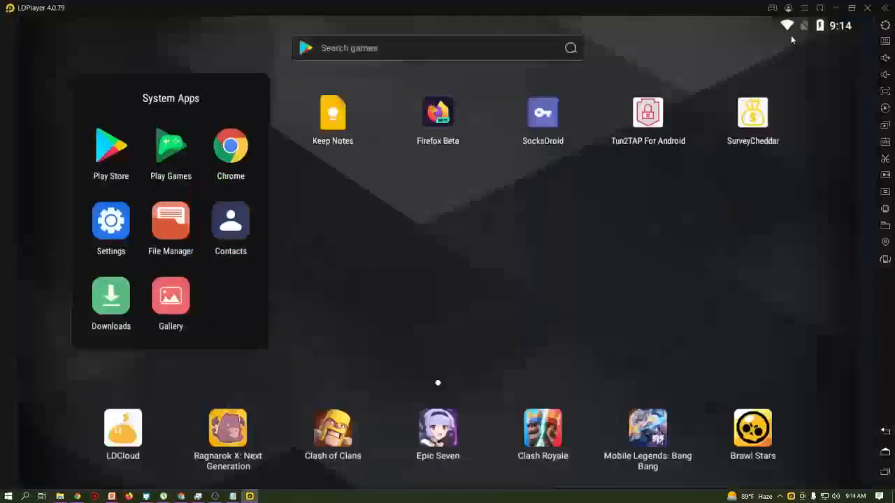
{"action": "left_click", "coordinate": [112, 150]}
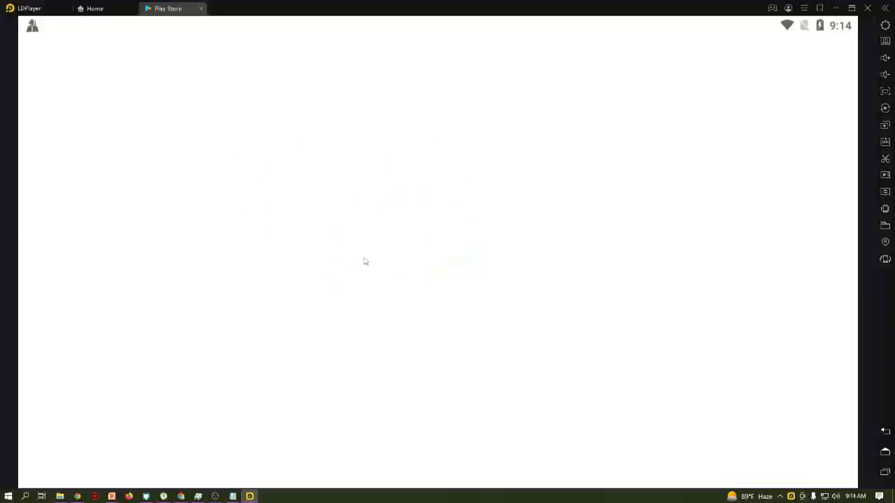
- Search the Play Store for 'firefox' and choose the 'firefox beta' suggestion, opening Task Manager midway
{"action": "left_click", "coordinate": [412, 64]}
{"action": "type", "text": "fir"}
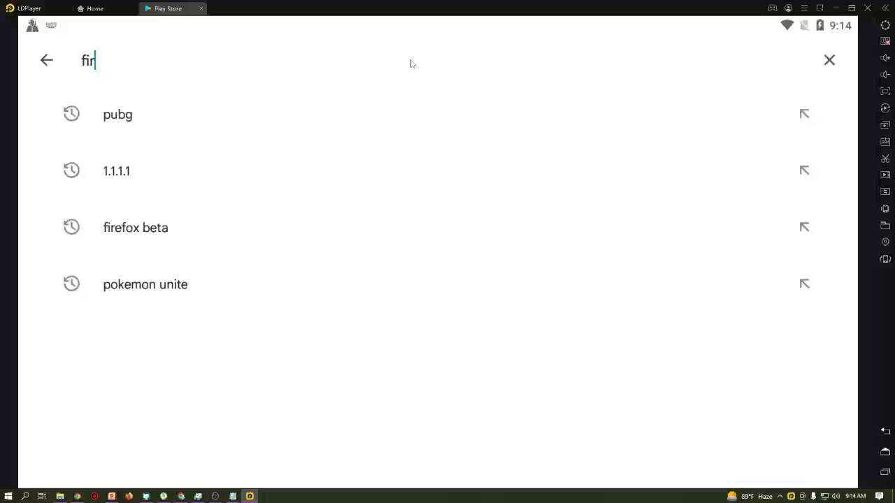
{"action": "right_click", "coordinate": [283, 499]}
{"action": "left_click", "coordinate": [352, 451]}
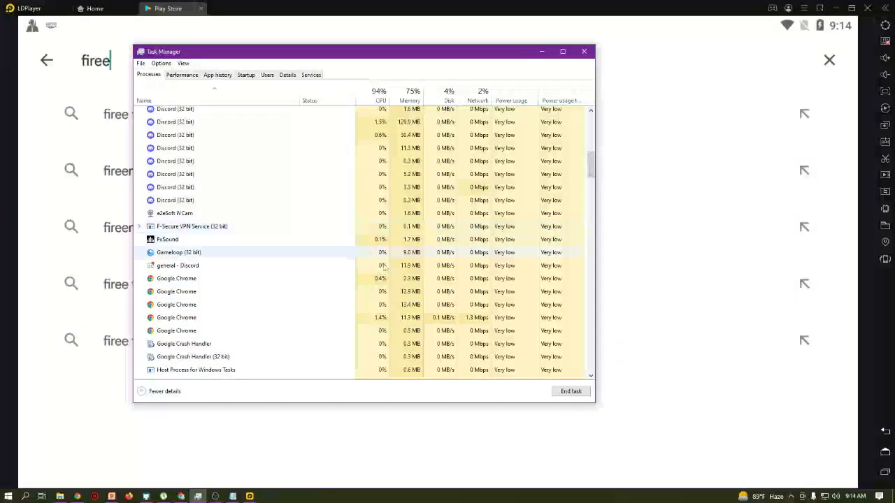
{"action": "left_click", "coordinate": [2, 194]}
{"action": "type", "text": "fox"}
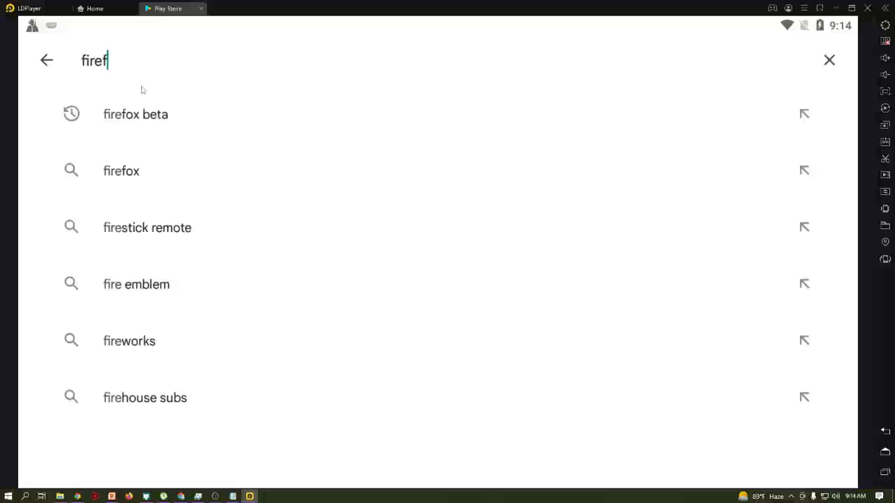
{"action": "left_click", "coordinate": [133, 119]}
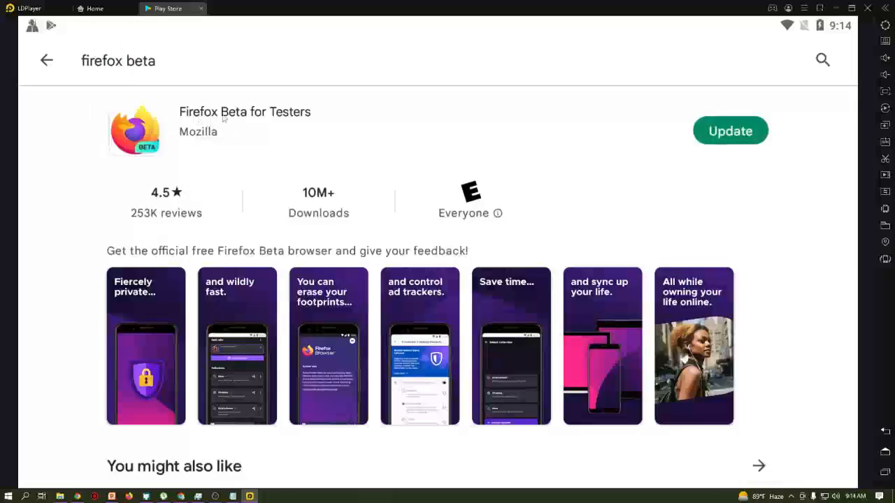
- Start the update of Firefox Beta for Testers from its Play Store listing
{"action": "scroll", "coordinate": [365, 299], "scroll_direction": "down", "scroll_amount": 2}
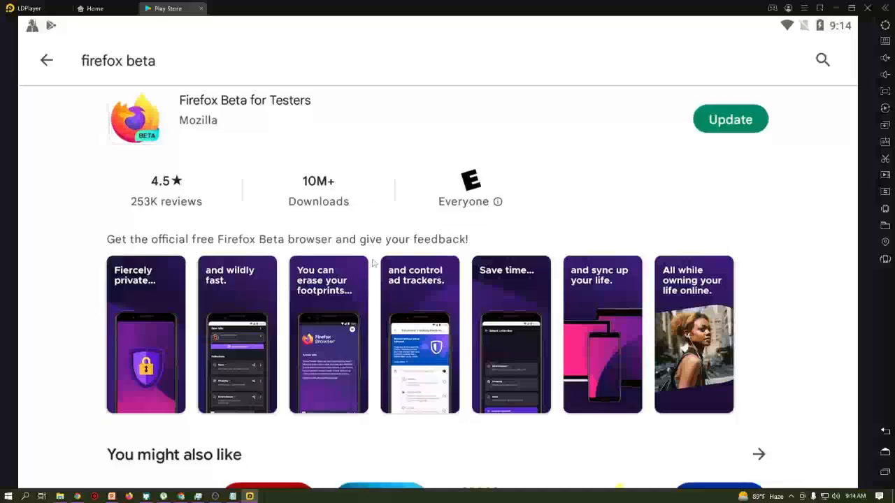
{"action": "scroll", "coordinate": [413, 228], "scroll_direction": "up", "scroll_amount": 2}
{"action": "left_click", "coordinate": [727, 135]}
{"action": "left_click", "coordinate": [725, 142]}
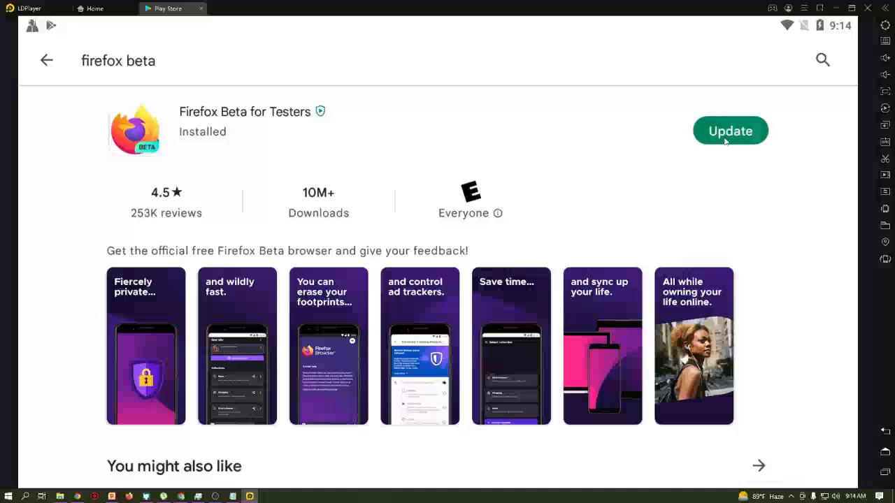
{"action": "left_click", "coordinate": [725, 142]}
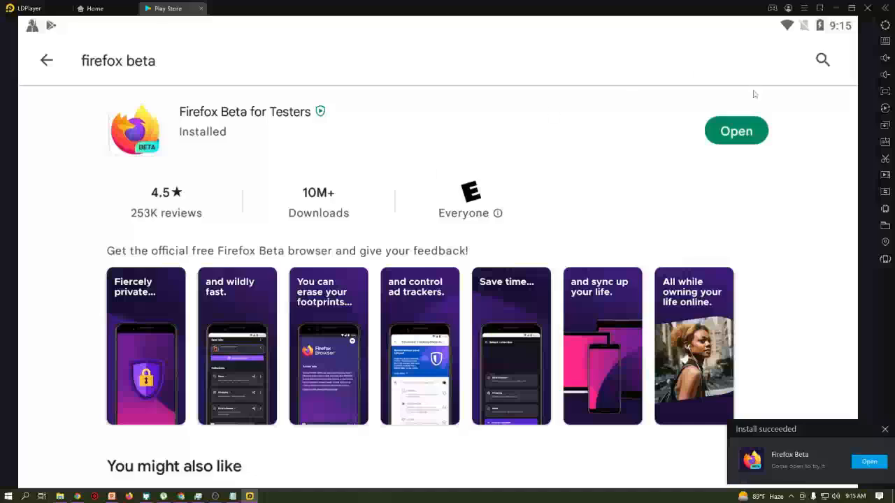
- Open the updated Firefox Beta, dismiss the install notice, and load about:config
{"action": "left_click", "coordinate": [751, 131]}
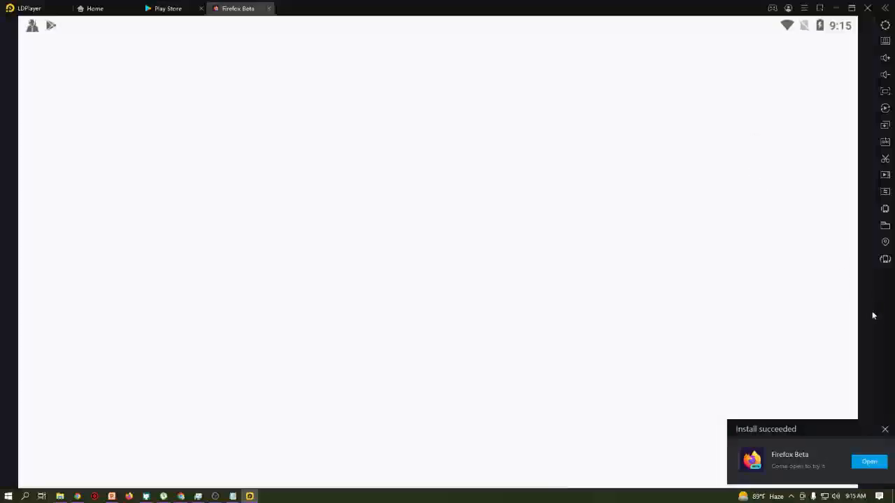
{"action": "left_click", "coordinate": [884, 429]}
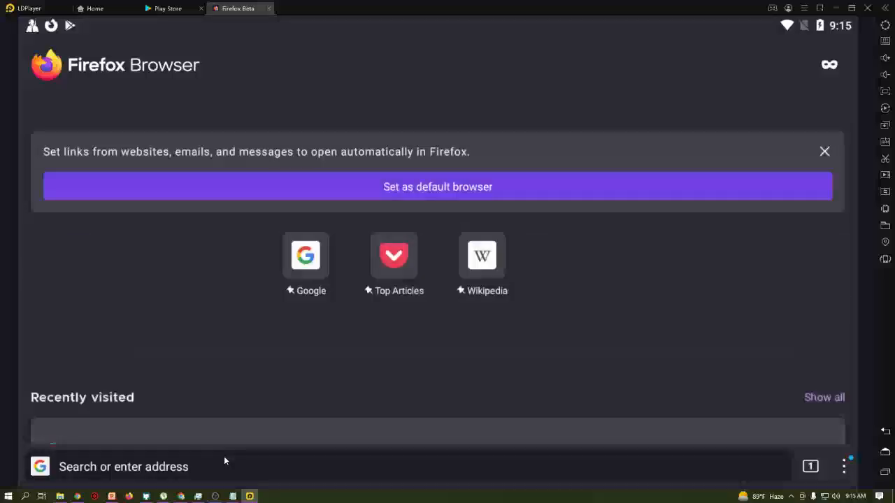
{"action": "left_click", "coordinate": [225, 460]}
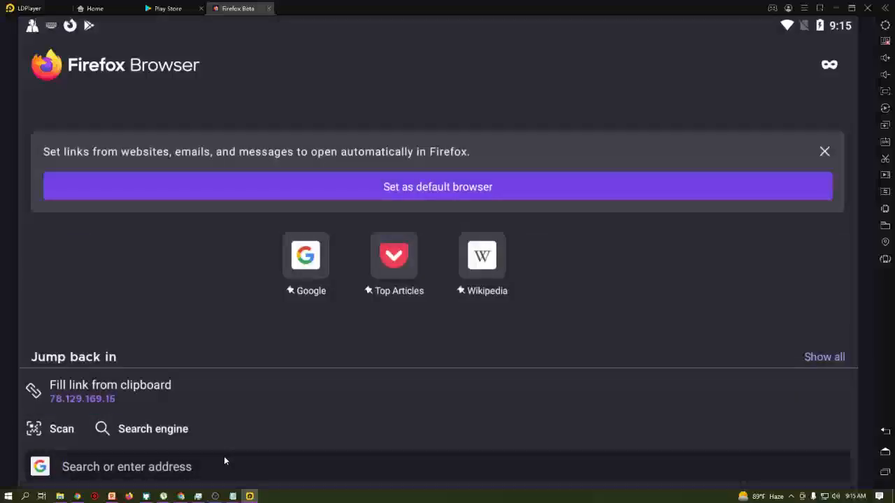
{"action": "type", "text": "about"}
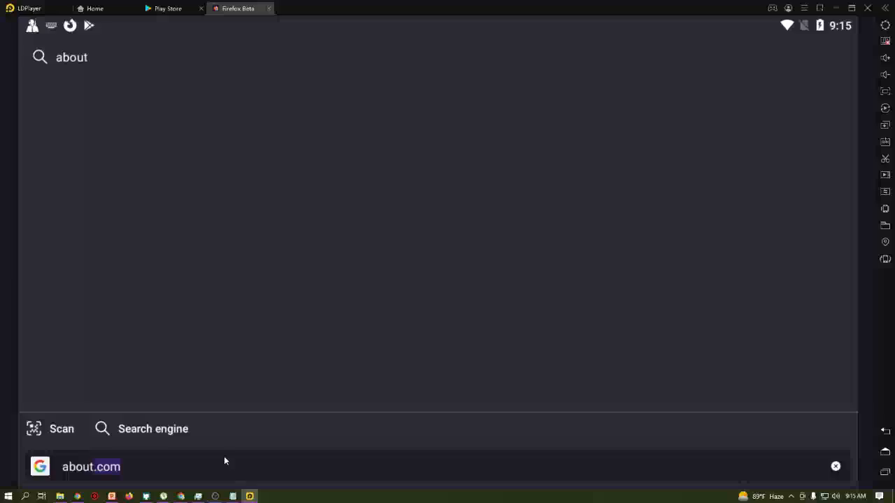
{"action": "type", "text": ":copnfig"}
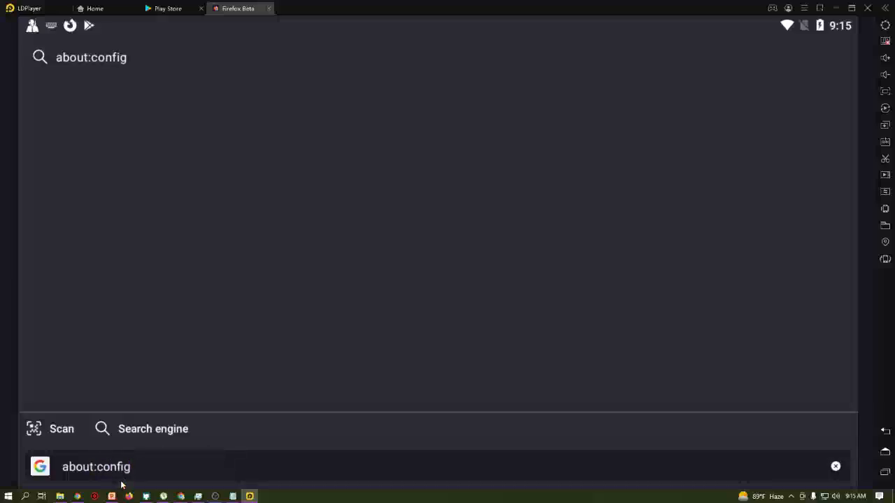
{"action": "double_click", "coordinate": [98, 474]}
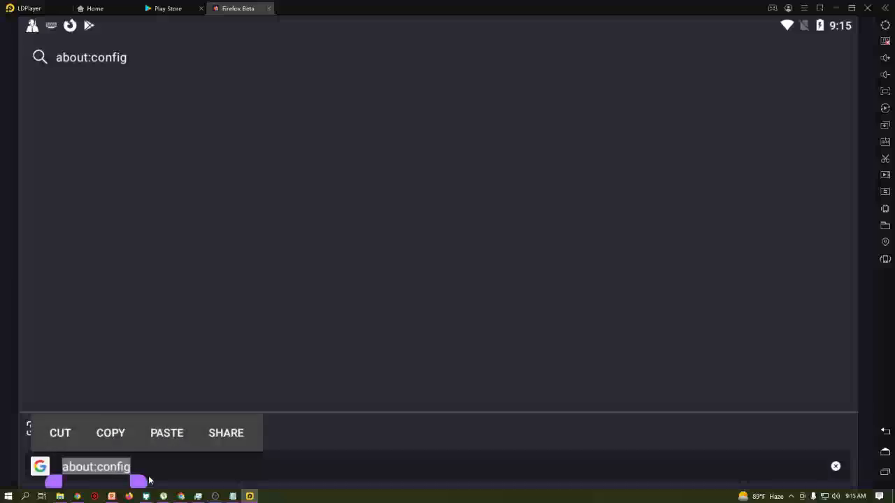
{"action": "left_click", "coordinate": [150, 478]}
{"action": "key", "text": "Return"}
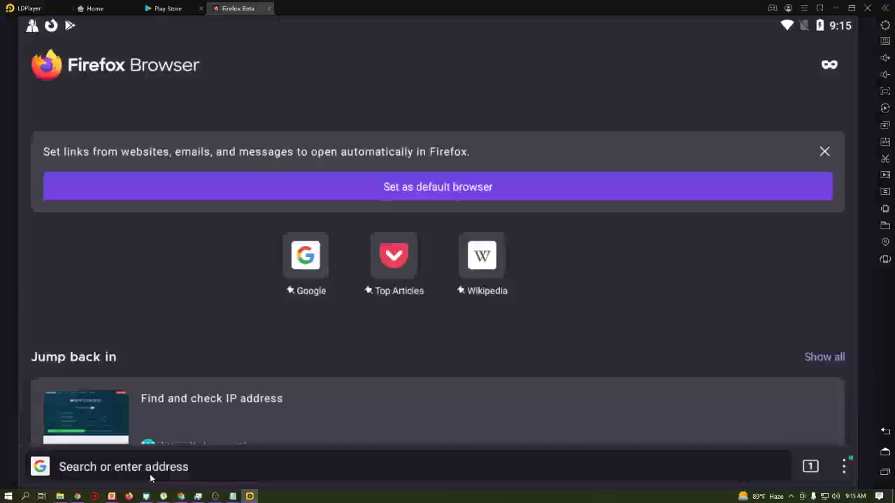
- Admit the waiting person to the Meet call, then filter about:config by 'dns' to find socks_remote_dns
{"action": "left_click", "coordinate": [180, 496]}
{"action": "left_click", "coordinate": [552, 103]}
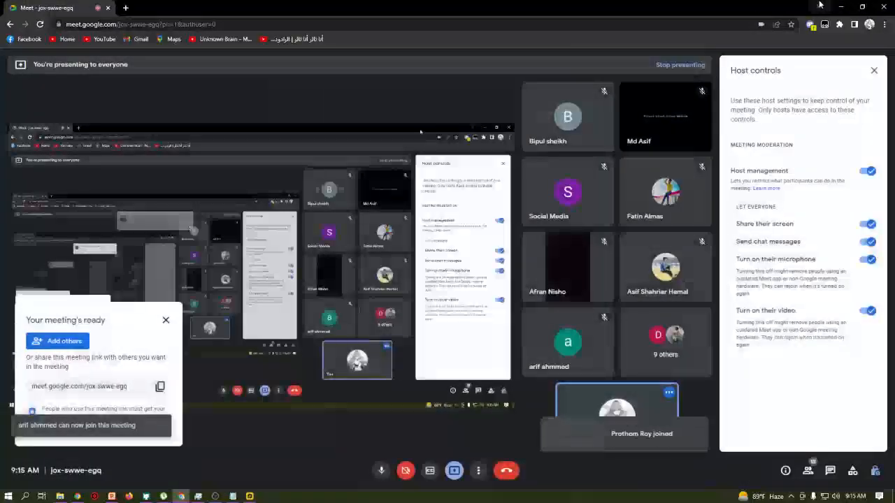
{"action": "key", "text": "alt+Tab"}
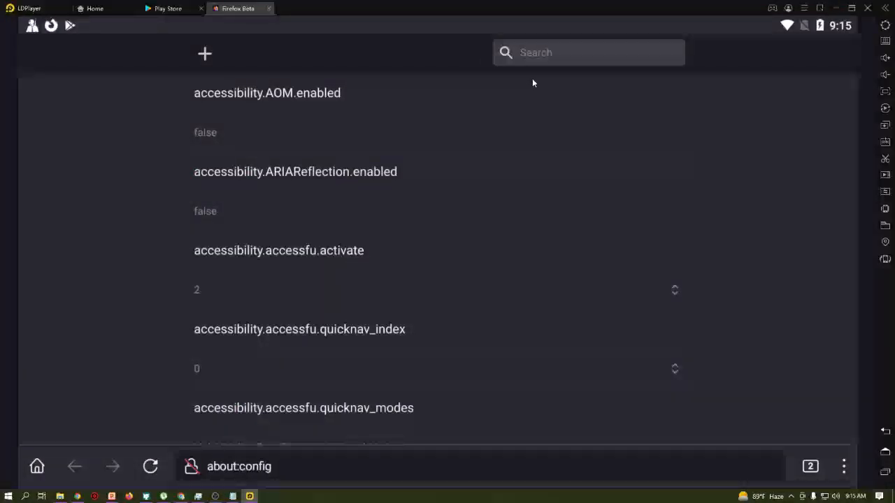
{"action": "left_click", "coordinate": [543, 58]}
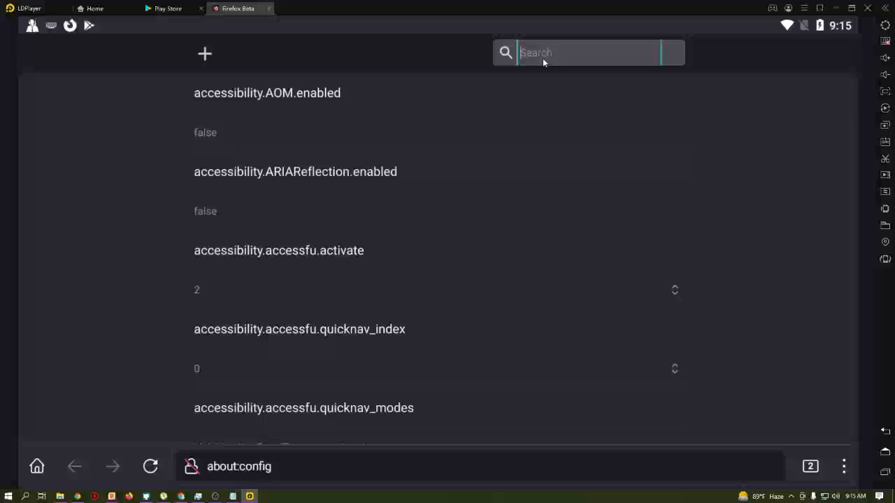
{"action": "type", "text": "dns"}
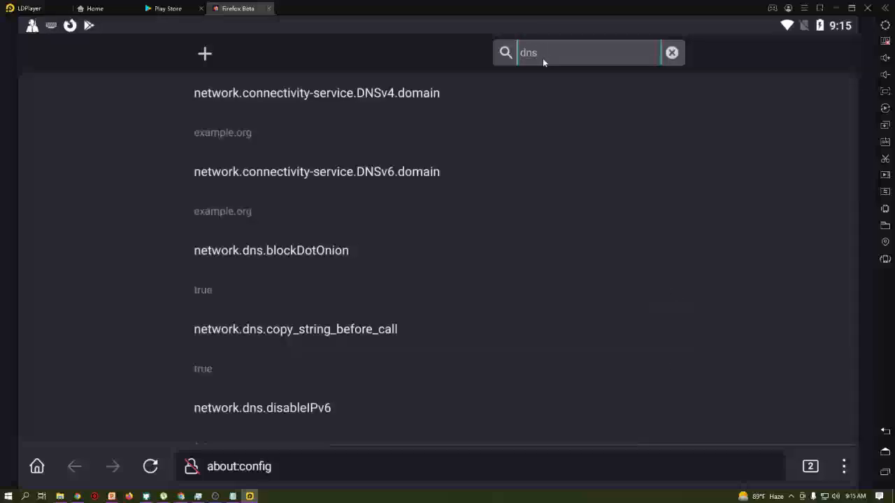
{"action": "left_click_drag", "start_coordinate": [499, 194], "coordinate": [525, 26]}
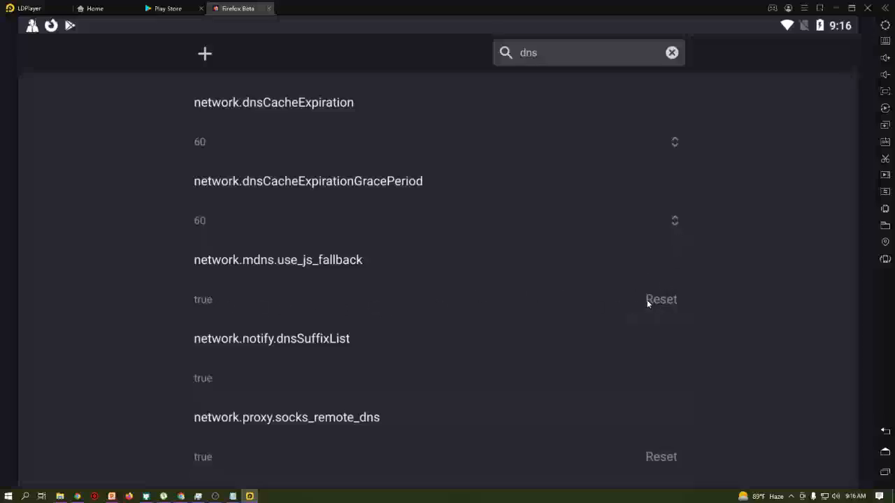
- Filter about:config by 'media.peer' to confirm media.peerconnection.enabled is false
{"action": "double_click", "coordinate": [553, 55]}
{"action": "type", "text": "media.peer"}
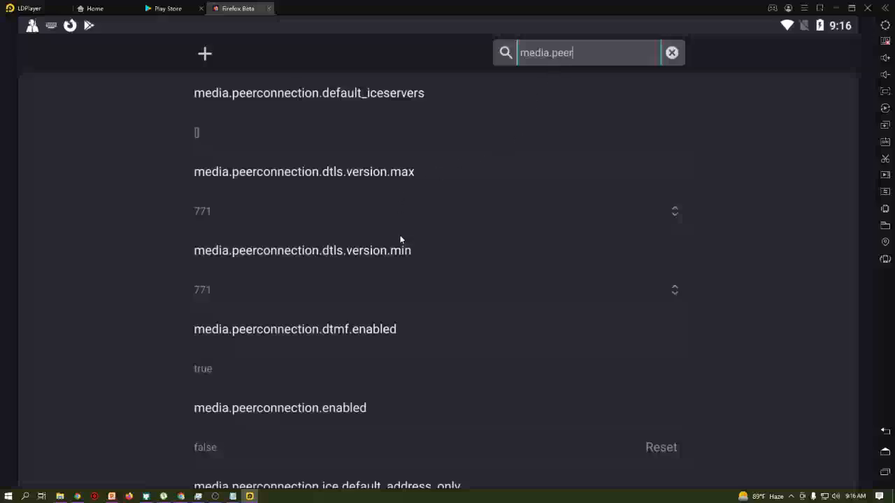
{"action": "left_click_drag", "start_coordinate": [408, 342], "coordinate": [428, 256]}
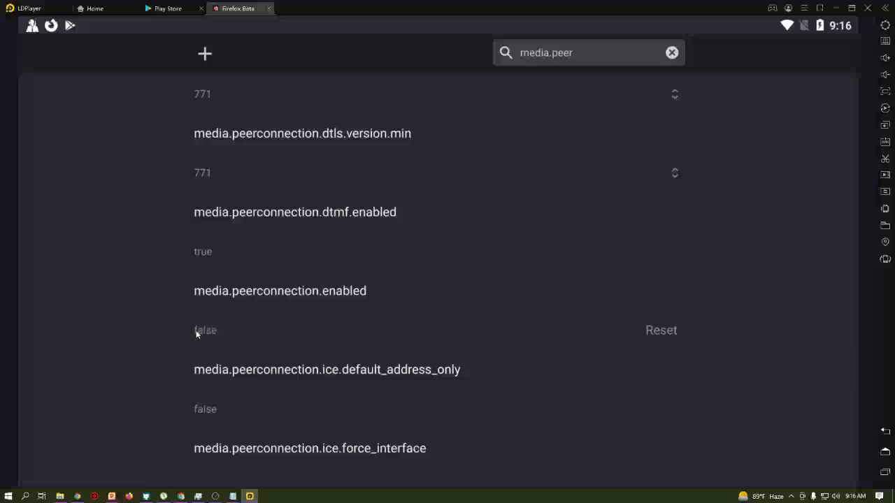
{"action": "scroll", "coordinate": [336, 362], "scroll_direction": "up", "scroll_amount": 1}
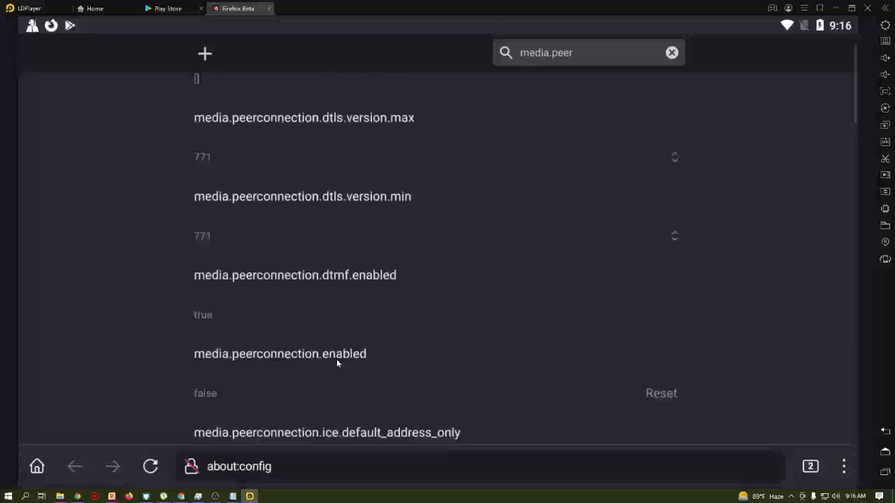
{"action": "scroll", "coordinate": [331, 364], "scroll_direction": "up", "scroll_amount": 2}
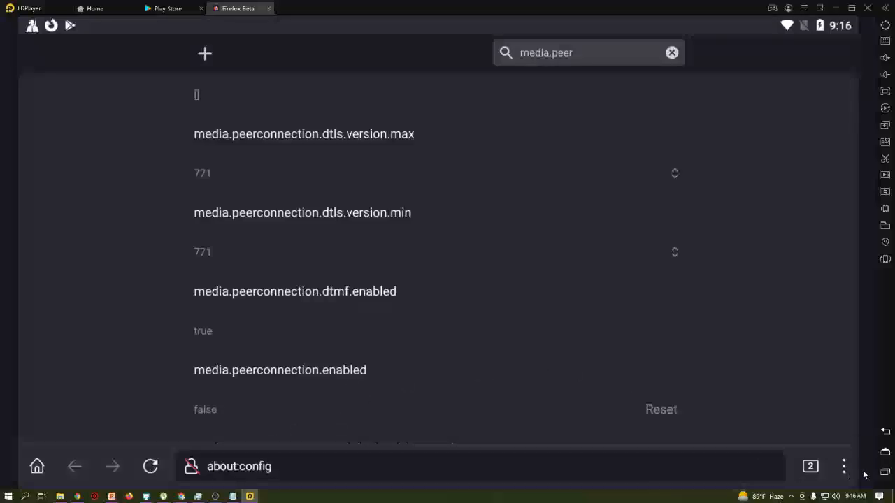
- Begin editing the address bar, then abandon it and return to the config page
{"action": "left_click", "coordinate": [598, 473]}
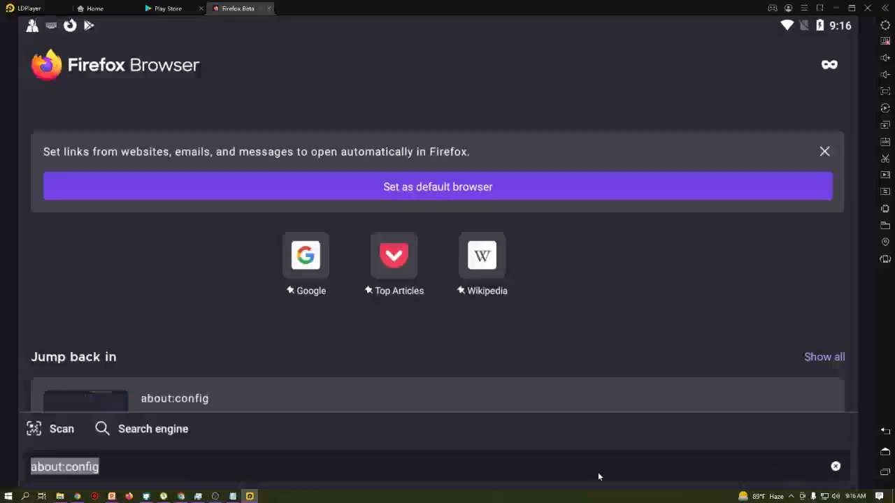
{"action": "key", "text": "BackSpace"}
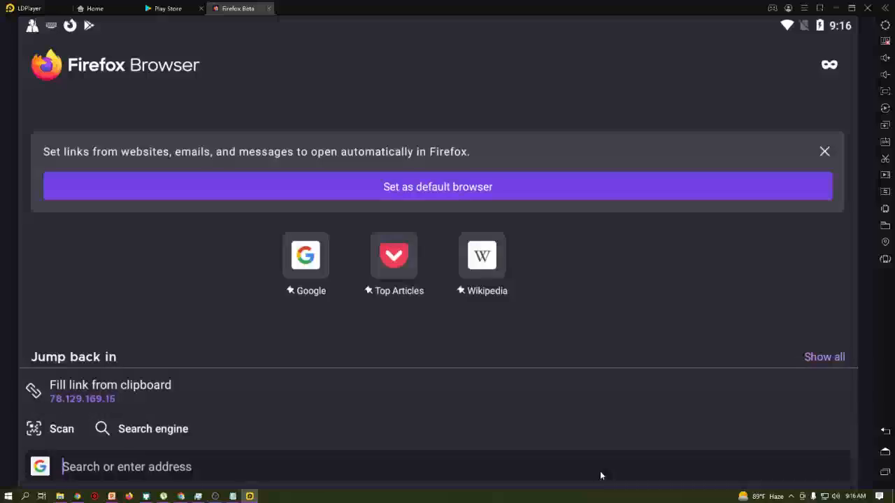
{"action": "type", "text": "f"}
{"action": "key", "text": "BackSpace"}
{"action": "key", "text": "BackSpace"}
{"action": "left_click", "coordinate": [804, 360]}
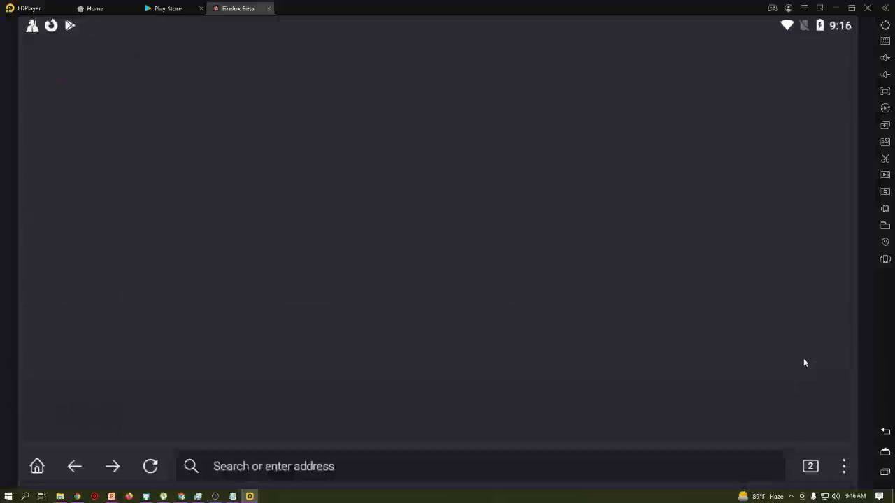
- View FoxyProxy's current proxy from the Add-ons menu and return to the config page
{"action": "left_click", "coordinate": [845, 467]}
{"action": "left_click", "coordinate": [759, 278]}
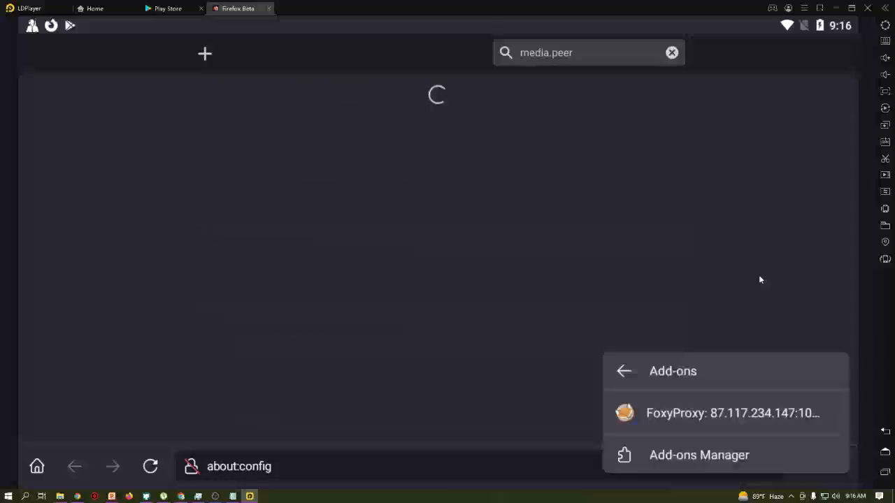
{"action": "left_click", "coordinate": [716, 417]}
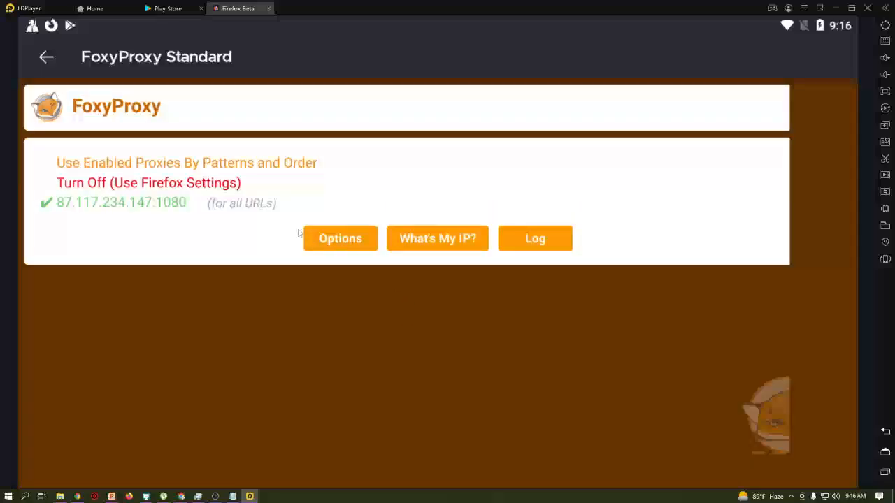
{"action": "left_click", "coordinate": [47, 58]}
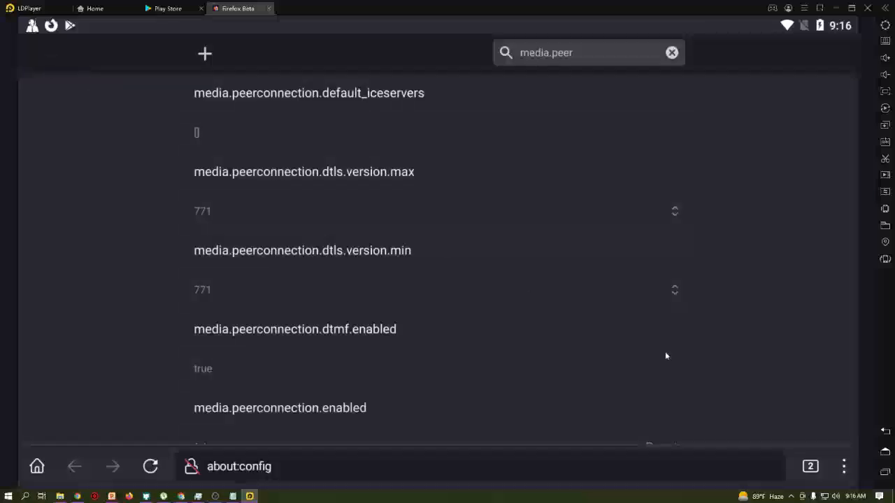
{"action": "left_click", "coordinate": [843, 469]}
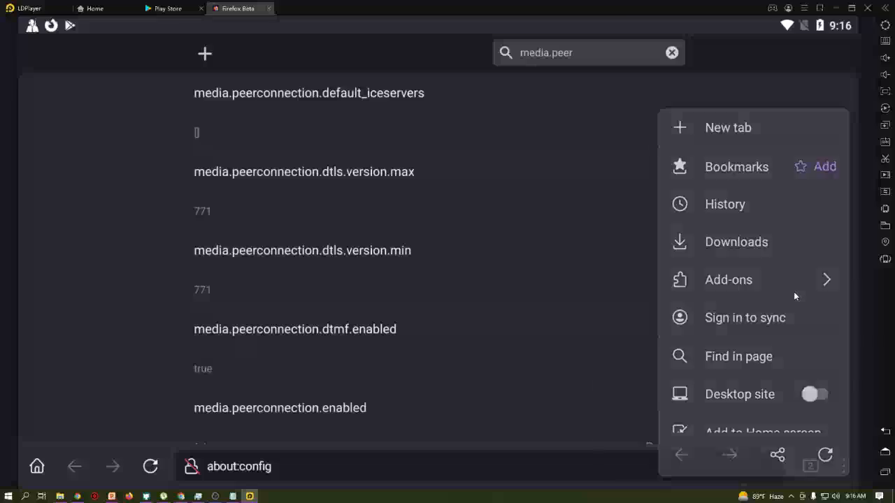
- Uninstall FoxyProxy Standard from the Add-ons Manager and go back to the config page
{"action": "left_click", "coordinate": [794, 291]}
{"action": "left_click", "coordinate": [681, 455]}
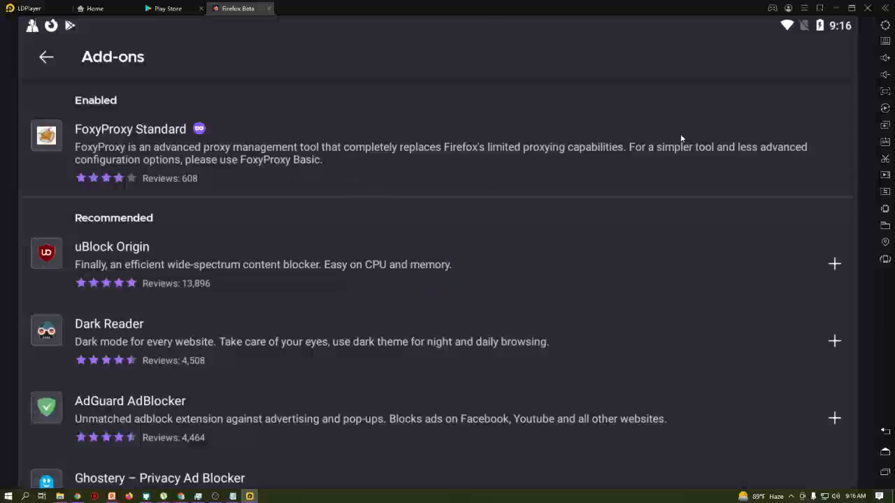
{"action": "left_click", "coordinate": [708, 138]}
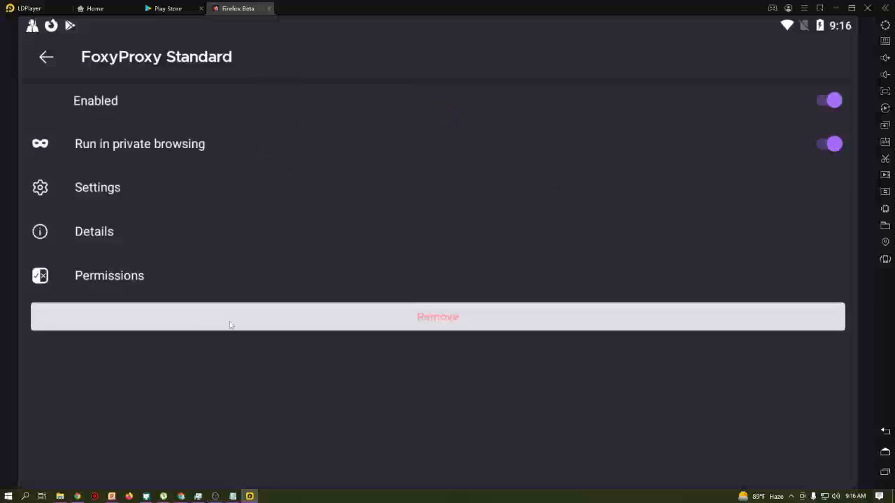
{"action": "left_click", "coordinate": [350, 323]}
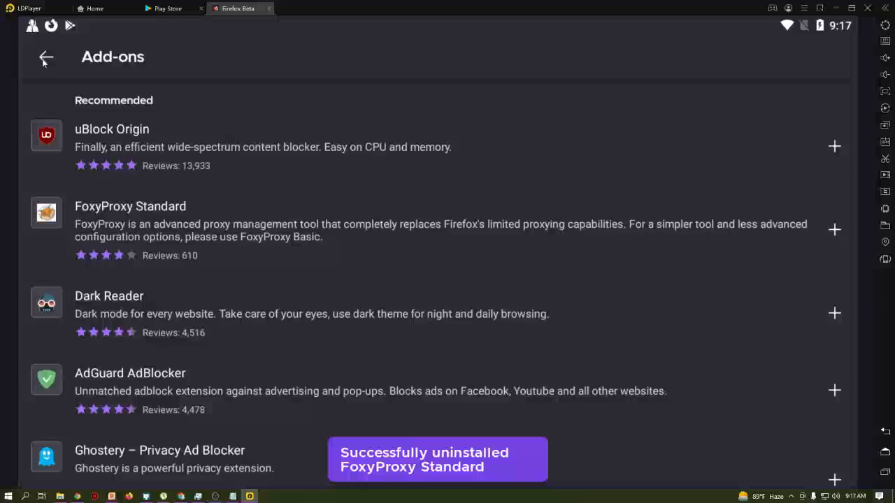
{"action": "left_click", "coordinate": [46, 58]}
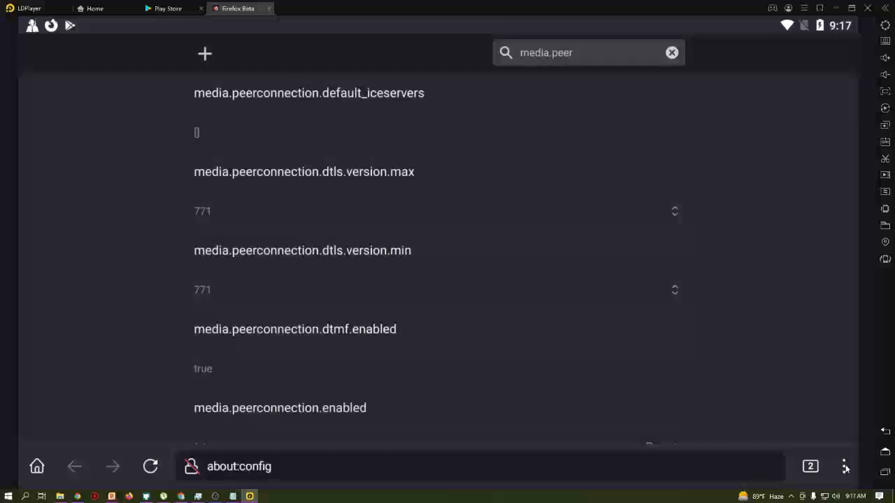
- Reinstall FoxyProxy Standard, granting its permissions and allowing it in private browsing
{"action": "left_click", "coordinate": [844, 467]}
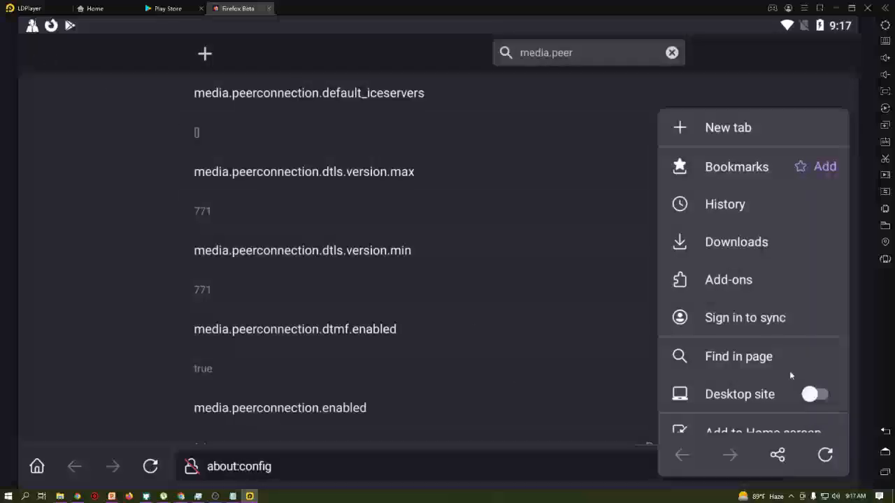
{"action": "left_click", "coordinate": [729, 280]}
{"action": "scroll", "coordinate": [185, 220], "scroll_direction": "down", "scroll_amount": 1}
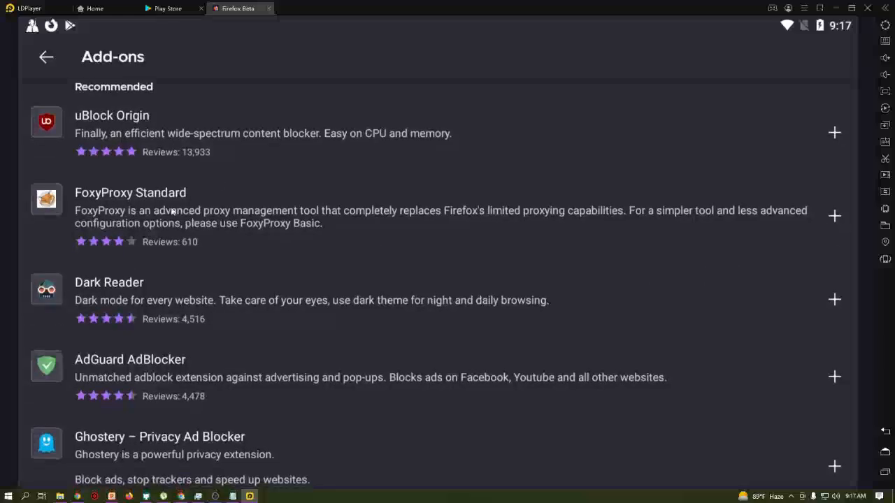
{"action": "left_click", "coordinate": [835, 217]}
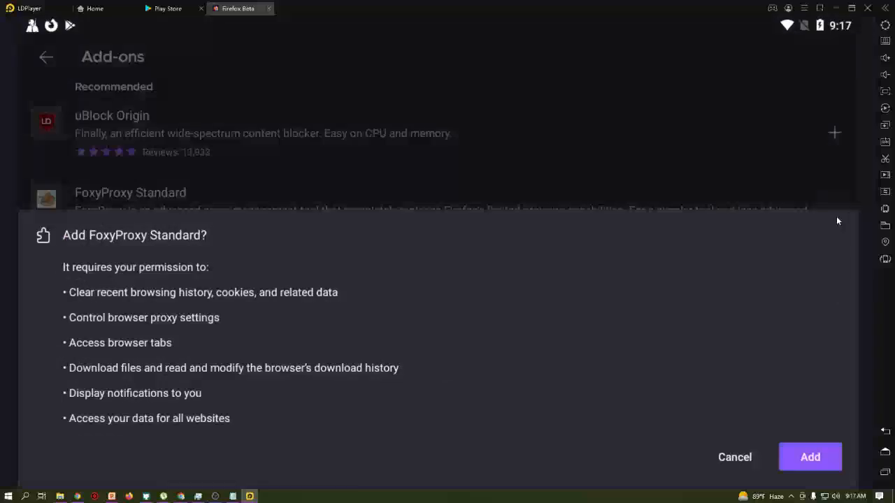
{"action": "left_click", "coordinate": [811, 458]}
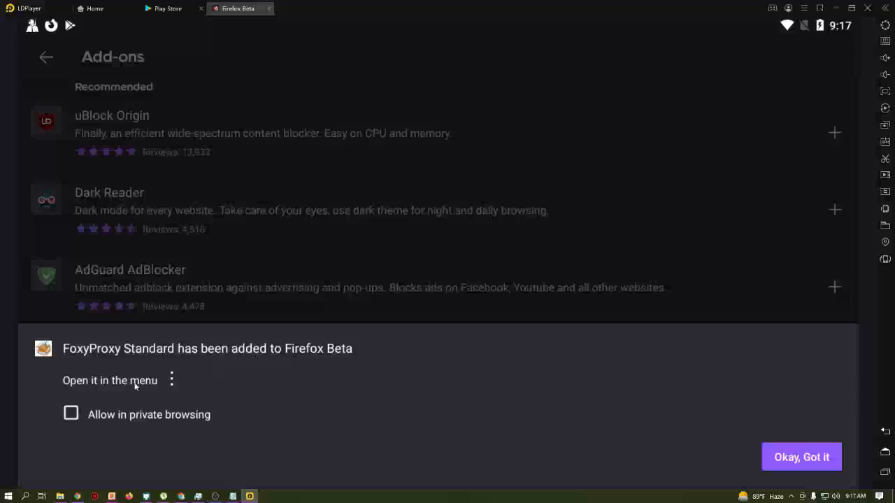
{"action": "left_click", "coordinate": [77, 419]}
{"action": "left_click", "coordinate": [800, 456]}
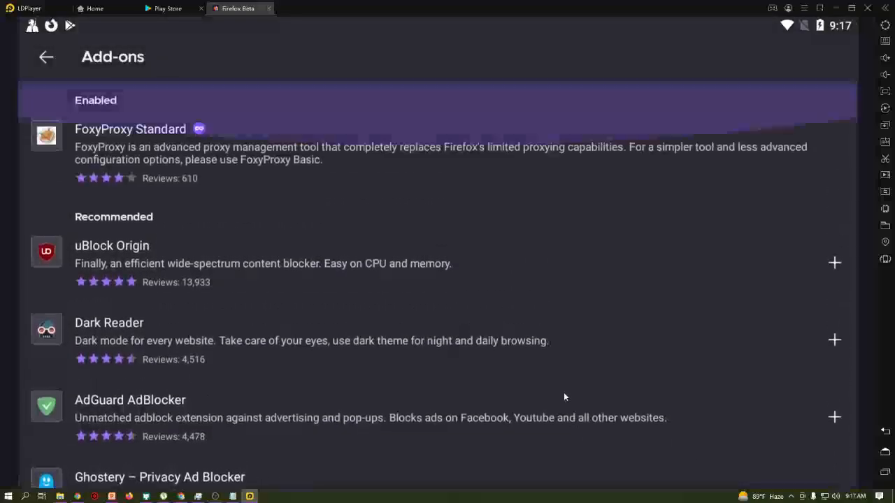
- Check FoxyProxy Standard's details page, then return to the config page
{"action": "left_click", "coordinate": [148, 161]}
{"action": "left_click", "coordinate": [45, 61]}
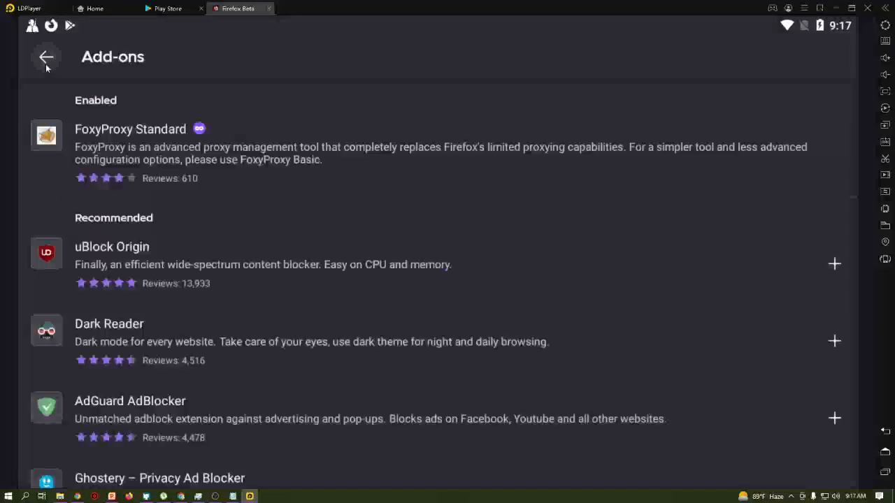
{"action": "left_click", "coordinate": [45, 64]}
- Open FoxyProxy's options via Add-ons and start a new proxy with type SOCKS5
{"action": "left_click", "coordinate": [839, 468]}
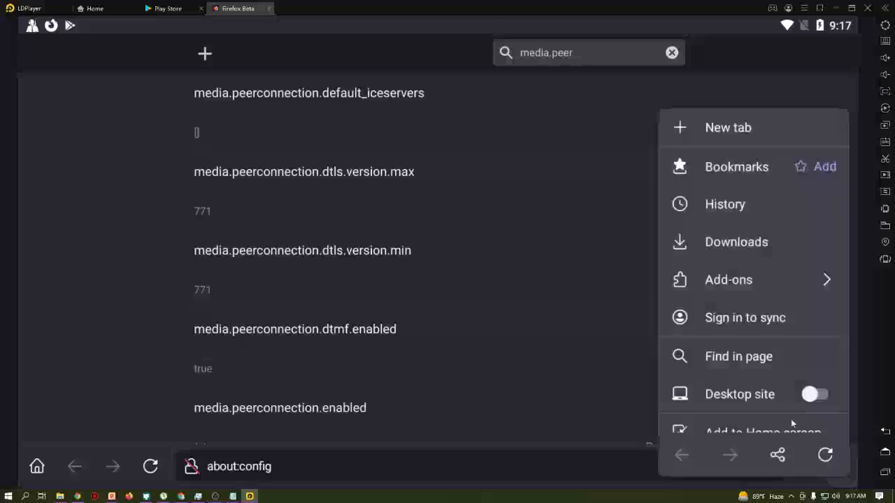
{"action": "left_click", "coordinate": [744, 281]}
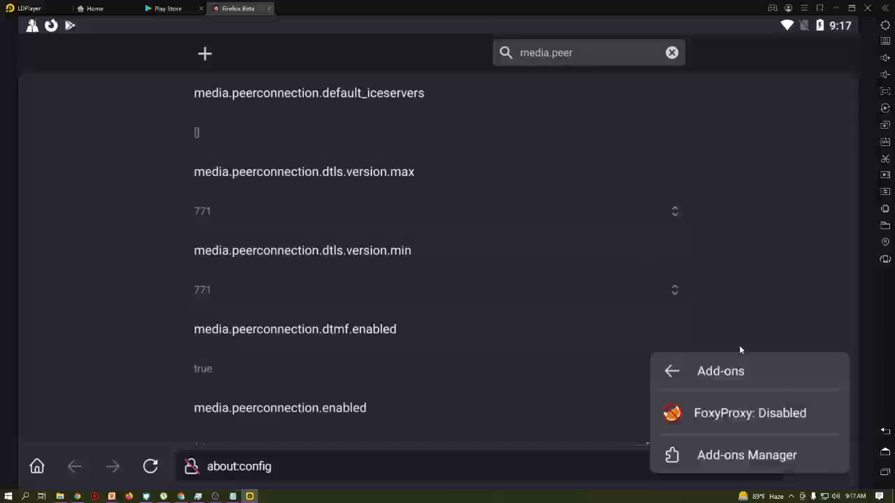
{"action": "left_click", "coordinate": [737, 417]}
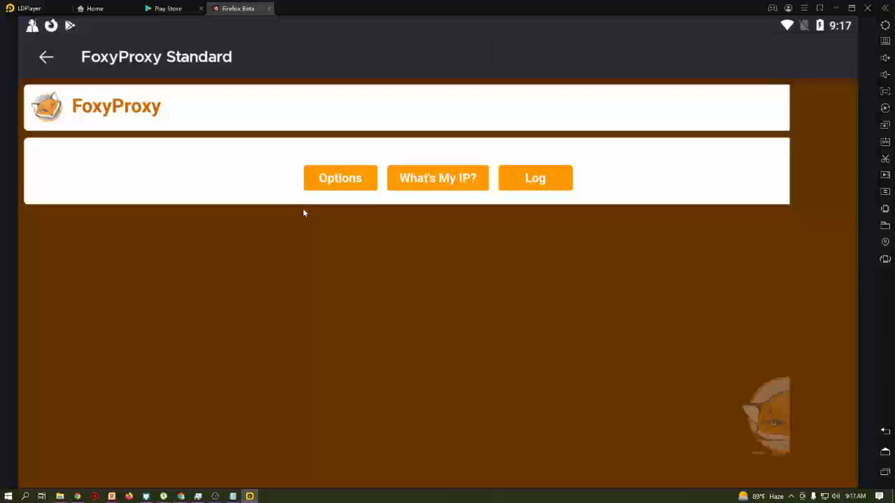
{"action": "left_click", "coordinate": [353, 179]}
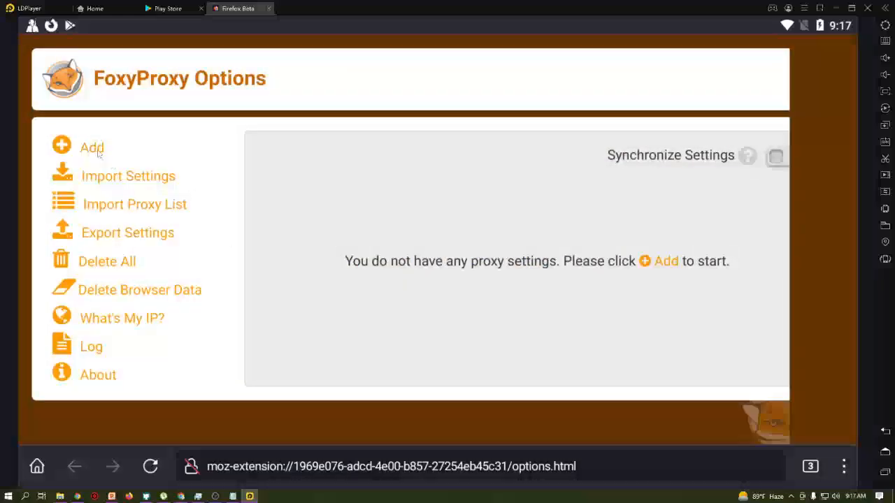
{"action": "left_click", "coordinate": [97, 149]}
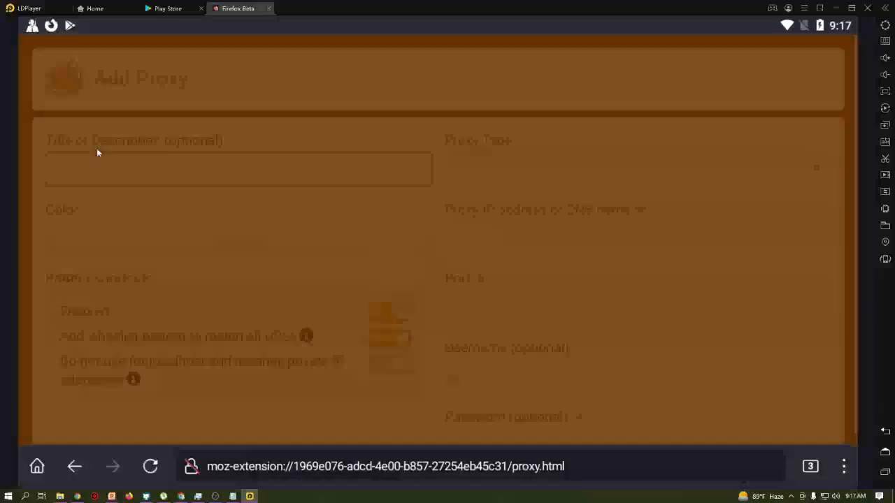
{"action": "left_click", "coordinate": [500, 175]}
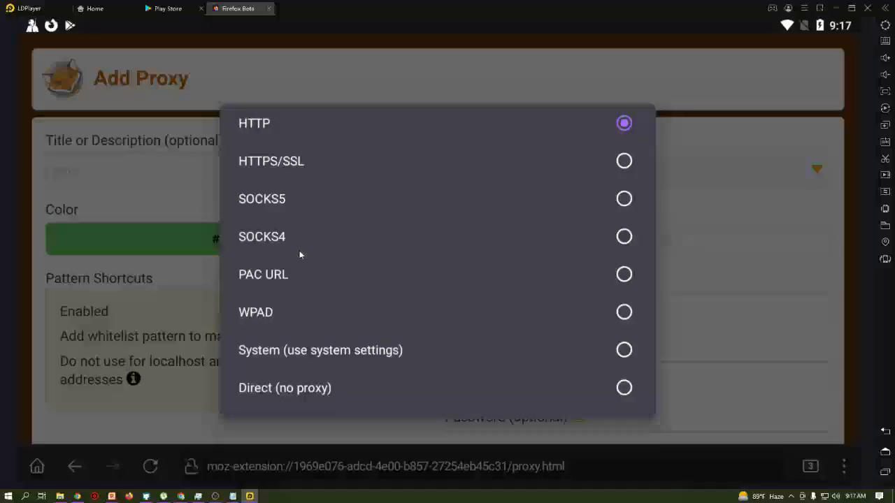
{"action": "left_click", "coordinate": [293, 203]}
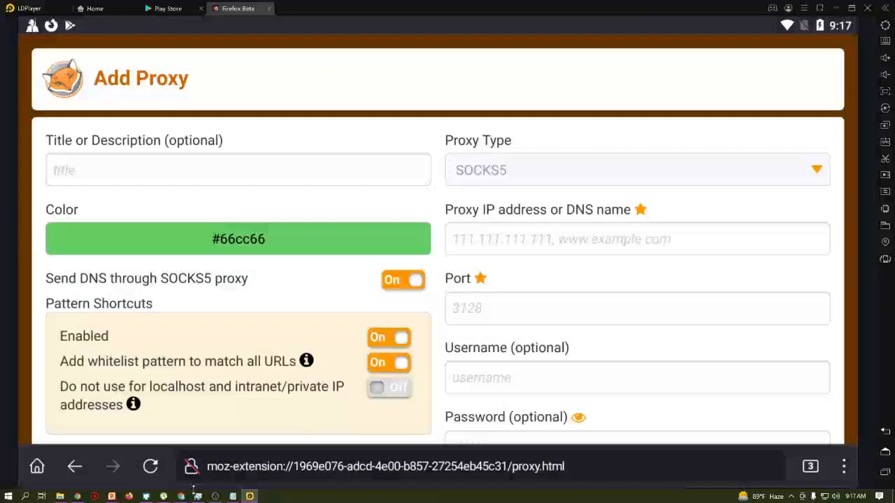
- Resize the Notepad proxy notes and paste the proxy username into the Add Proxy form
{"action": "left_click", "coordinate": [232, 498]}
{"action": "left_click_drag", "start_coordinate": [307, 3], "coordinate": [245, 116]}
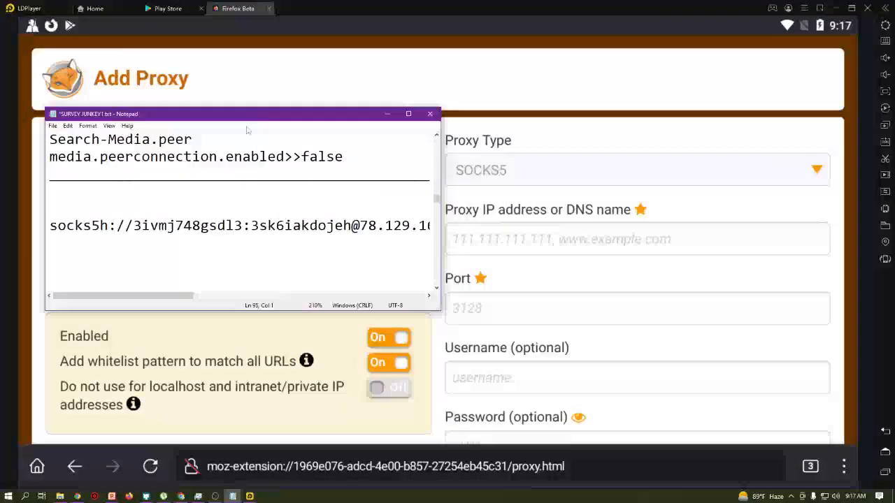
{"action": "left_click_drag", "start_coordinate": [439, 312], "coordinate": [533, 312]}
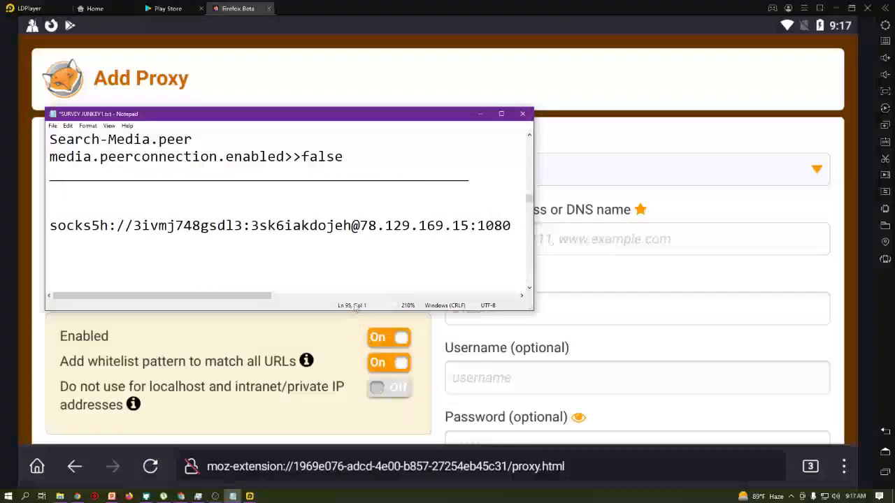
{"action": "left_click_drag", "start_coordinate": [355, 312], "coordinate": [355, 463]}
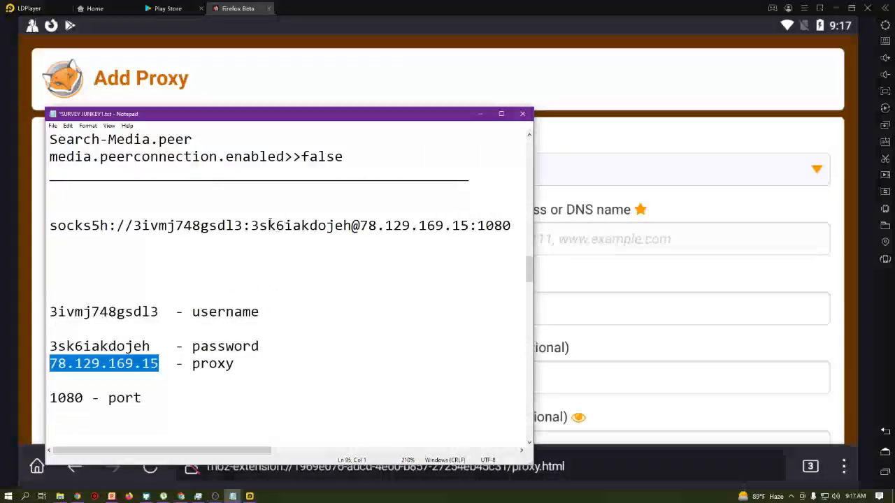
{"action": "left_click_drag", "start_coordinate": [162, 313], "coordinate": [39, 315]}
{"action": "key", "text": "ctrl+c"}
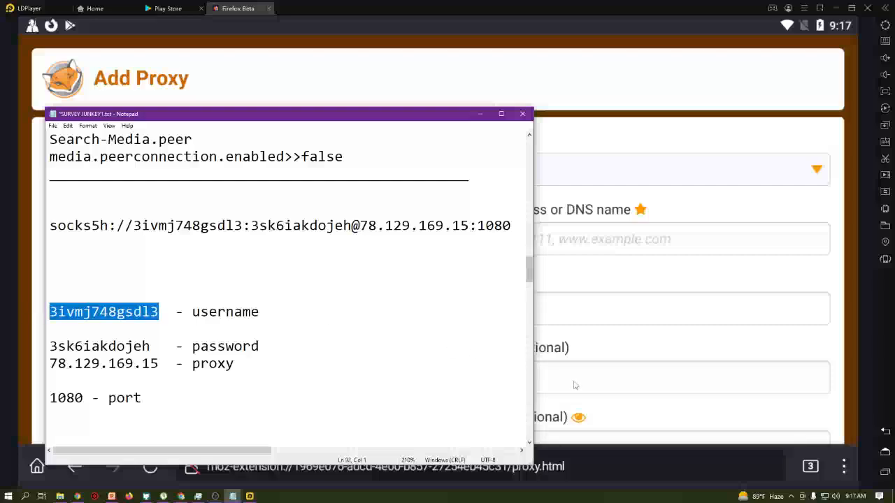
{"action": "left_click", "coordinate": [568, 383]}
{"action": "left_click", "coordinate": [568, 383]}
{"action": "key", "text": "ctrl+v"}
{"action": "scroll", "coordinate": [568, 378], "scroll_direction": "down", "scroll_amount": 2}
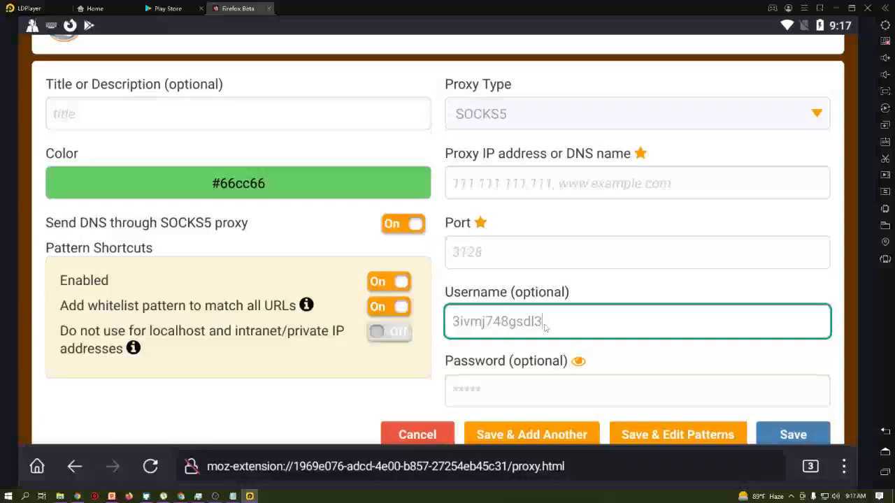
{"action": "left_click", "coordinate": [506, 398]}
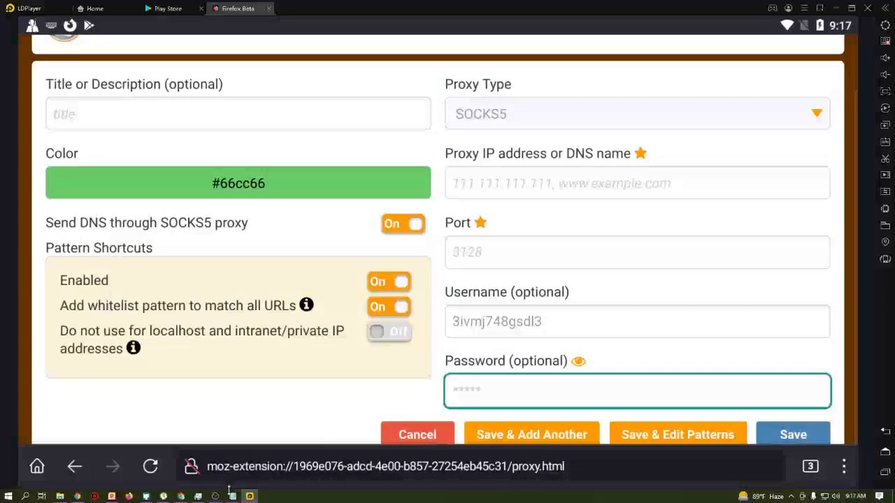
- Copy the proxy password from the notes into the password field and reveal it to check
{"action": "left_click", "coordinate": [233, 496]}
{"action": "left_click", "coordinate": [168, 346]}
{"action": "mouse_move", "coordinate": [167, 346]}
{"action": "left_mouse_down"}
{"action": "mouse_move", "coordinate": [102, 347]}
{"action": "mouse_move", "coordinate": [171, 342]}
{"action": "left_mouse_up"}
{"action": "double_click", "coordinate": [149, 345]}
{"action": "key", "text": "ctrl+c"}
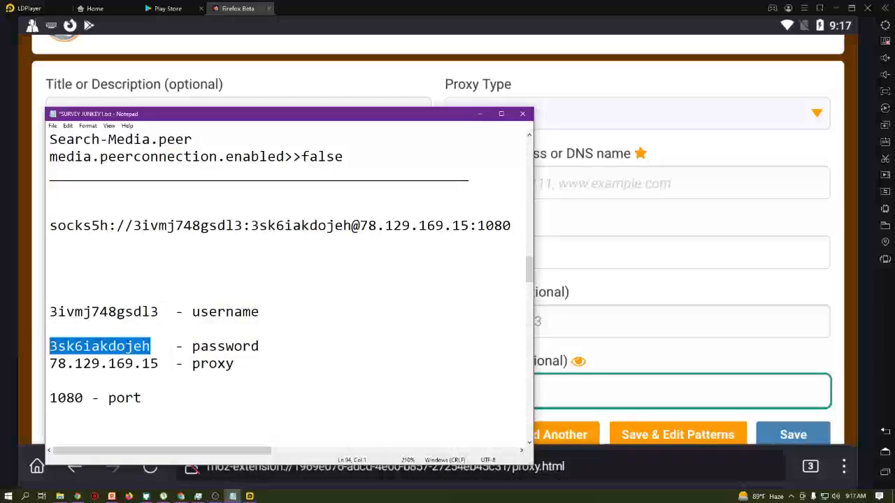
{"action": "left_click", "coordinate": [568, 393]}
{"action": "key", "text": "ctrl+v"}
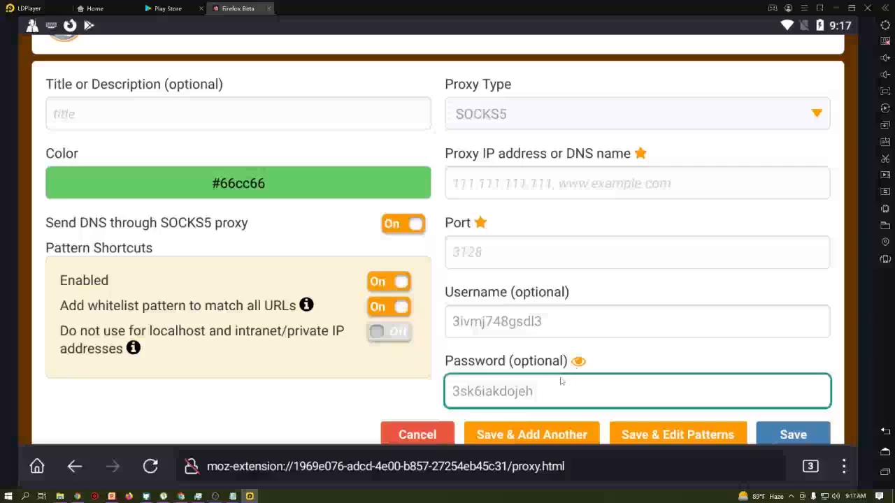
{"action": "left_click", "coordinate": [489, 393]}
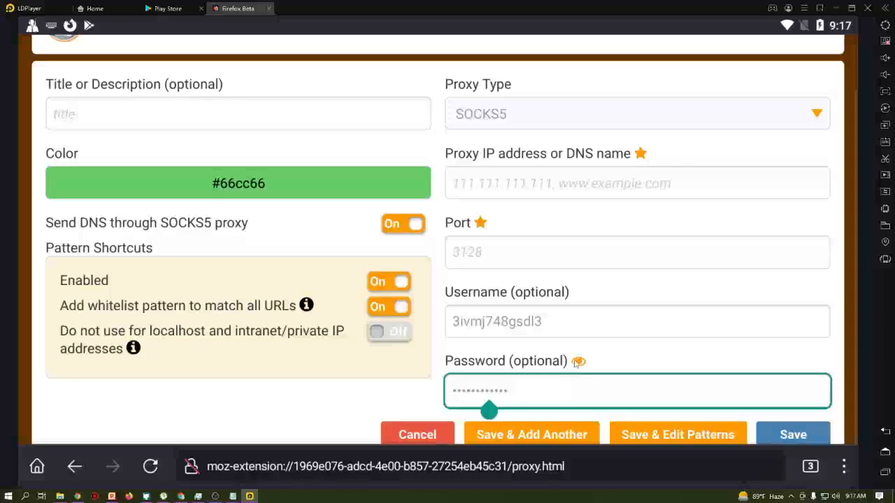
{"action": "left_click", "coordinate": [502, 393]}
{"action": "left_click", "coordinate": [509, 322]}
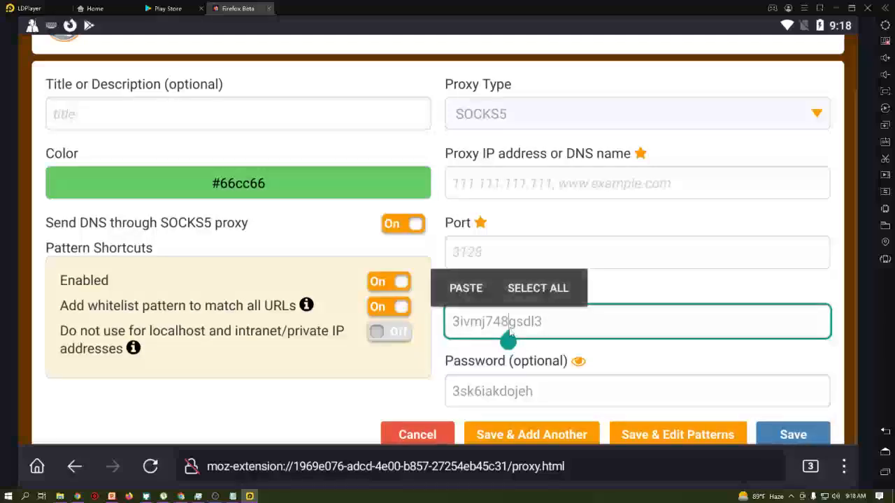
- Enter port 1080, paste 78.129.169.15 as the proxy address, and save the proxy
{"action": "left_click", "coordinate": [491, 251]}
{"action": "type", "text": "1080"}
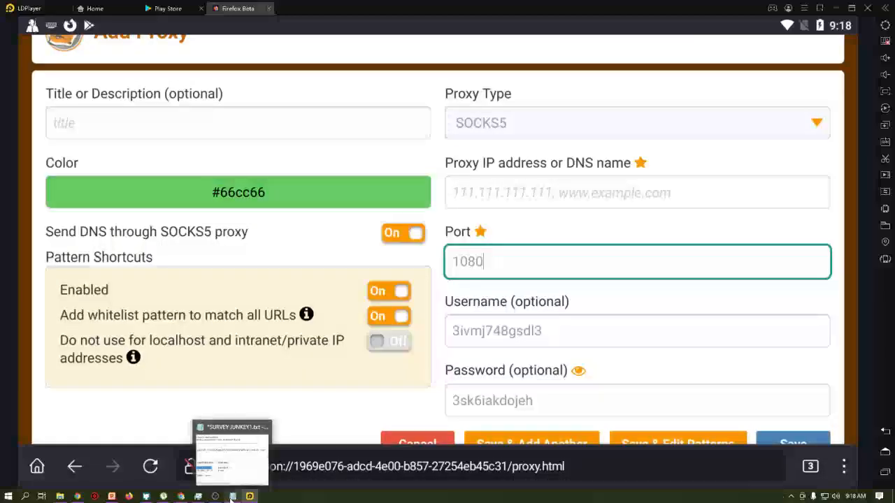
{"action": "left_click", "coordinate": [224, 432]}
{"action": "left_click_drag", "start_coordinate": [160, 363], "coordinate": [42, 364]}
{"action": "key", "text": "ctrl+c"}
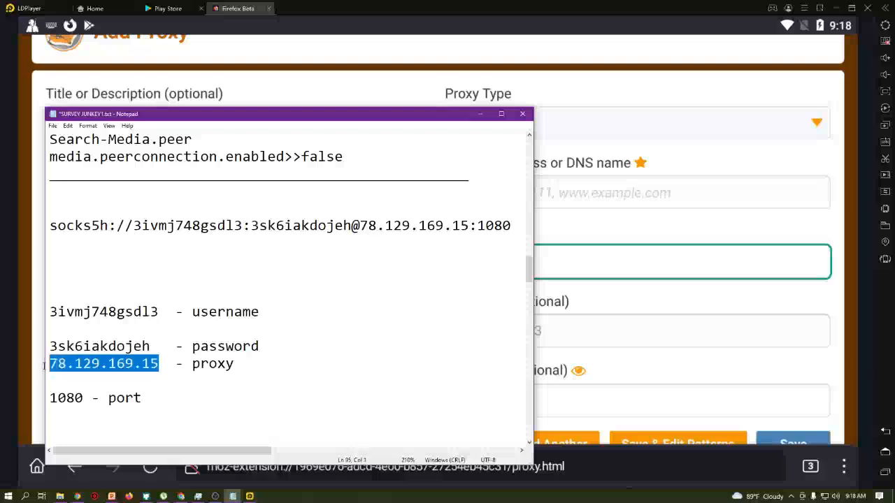
{"action": "left_click", "coordinate": [591, 199]}
{"action": "key", "text": "ctrl+v"}
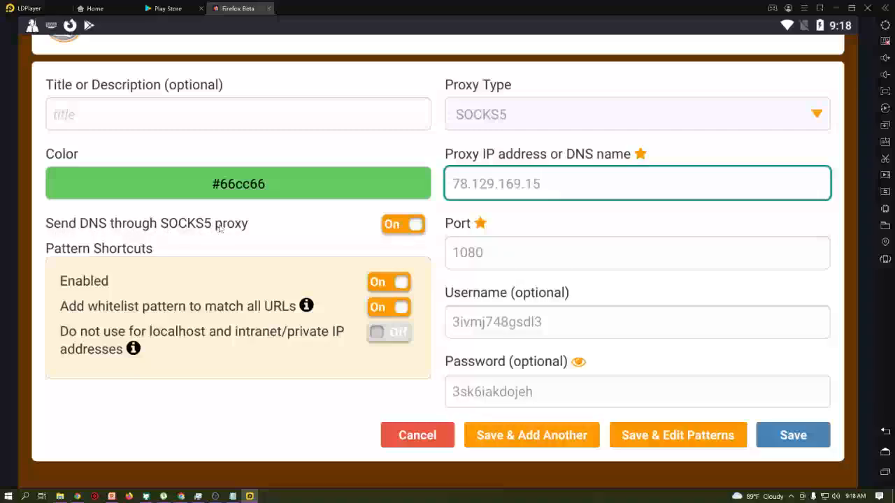
{"action": "left_click", "coordinate": [790, 440]}
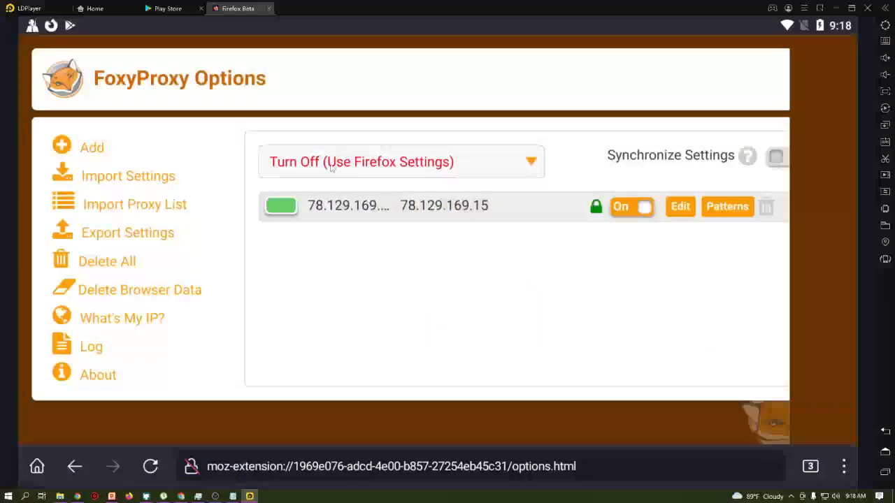
- Route FoxyProxy through the 78.129.169.15:1080 proxy and close the old whoer.net, about:config and FoxyProxy Options tabs
{"action": "left_click", "coordinate": [351, 164]}
{"action": "left_click", "coordinate": [316, 295]}
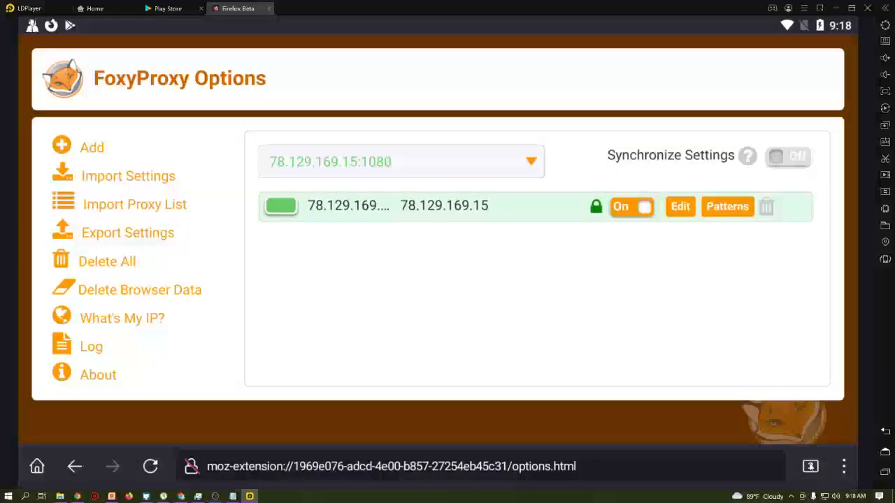
{"action": "left_click", "coordinate": [811, 467]}
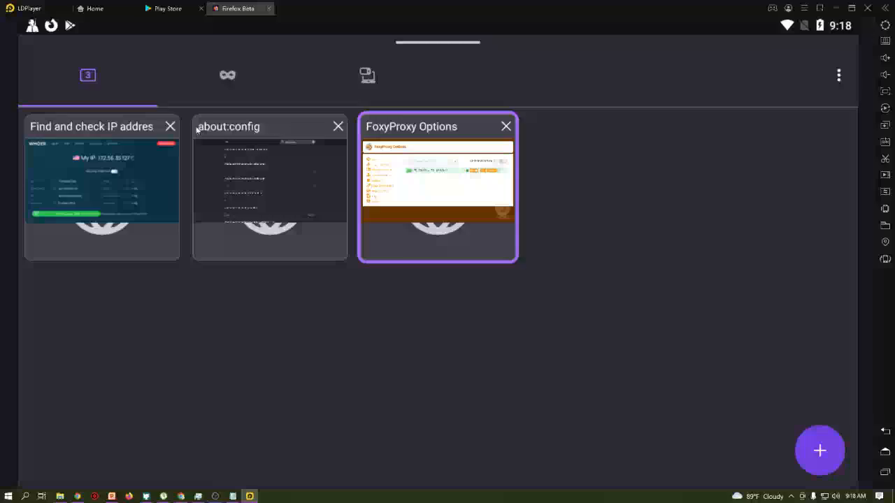
{"action": "left_click", "coordinate": [171, 127]}
{"action": "left_click", "coordinate": [172, 126]}
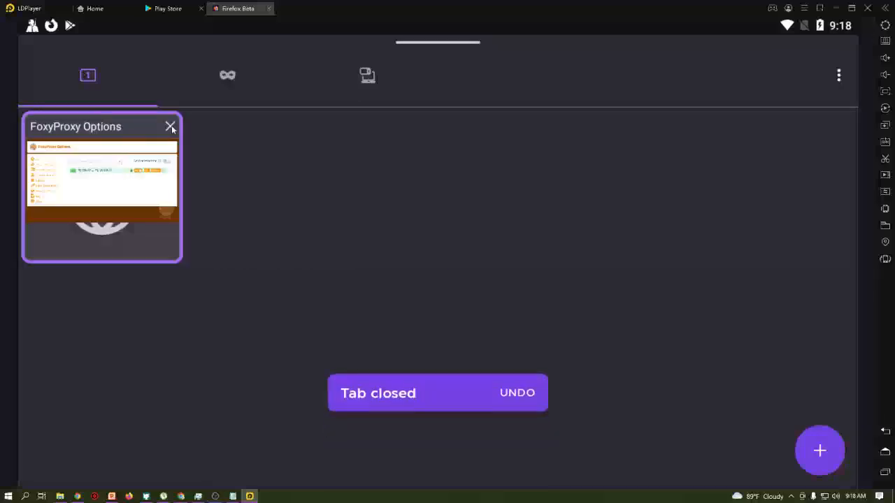
{"action": "left_click", "coordinate": [170, 126]}
- Load whoer.net, showing IP 172.58.84.8, then pull down the Android notification shade
{"action": "left_click", "coordinate": [144, 467]}
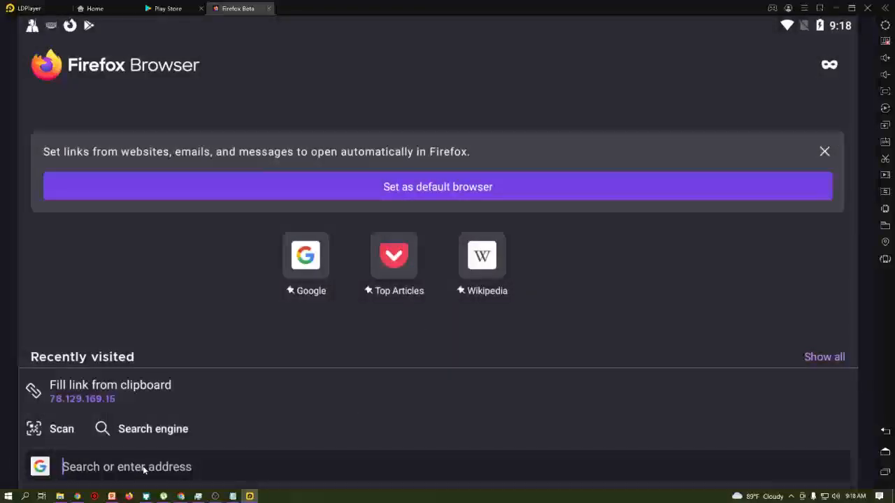
{"action": "type", "text": "whoer.nee"}
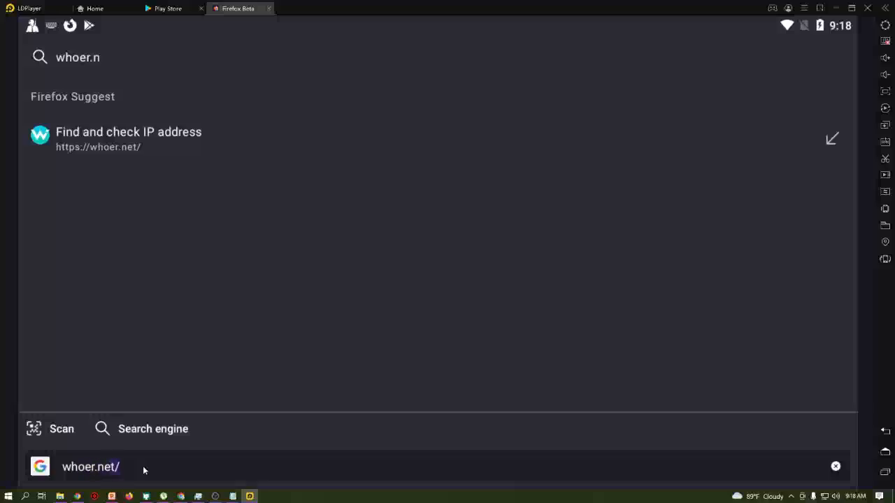
{"action": "key", "text": "BackSpace"}
{"action": "type", "text": "t"}
{"action": "key", "text": "Return"}
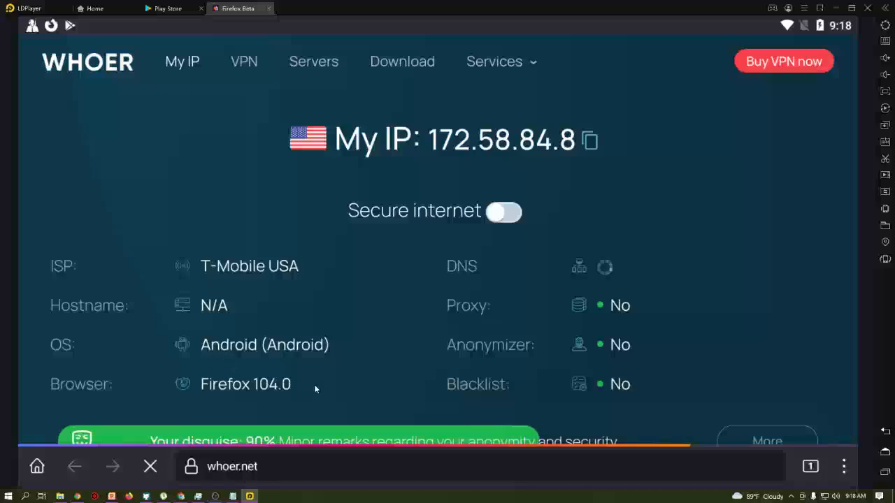
{"action": "scroll", "coordinate": [343, 324], "scroll_direction": "down", "scroll_amount": 1}
{"action": "left_click_drag", "start_coordinate": [349, 342], "coordinate": [359, 317]}
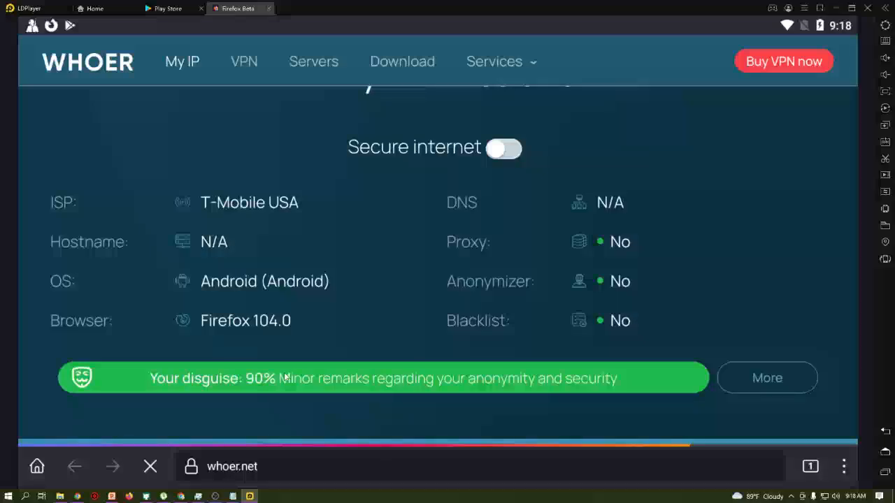
{"action": "left_click_drag", "start_coordinate": [782, 32], "coordinate": [785, 149]}
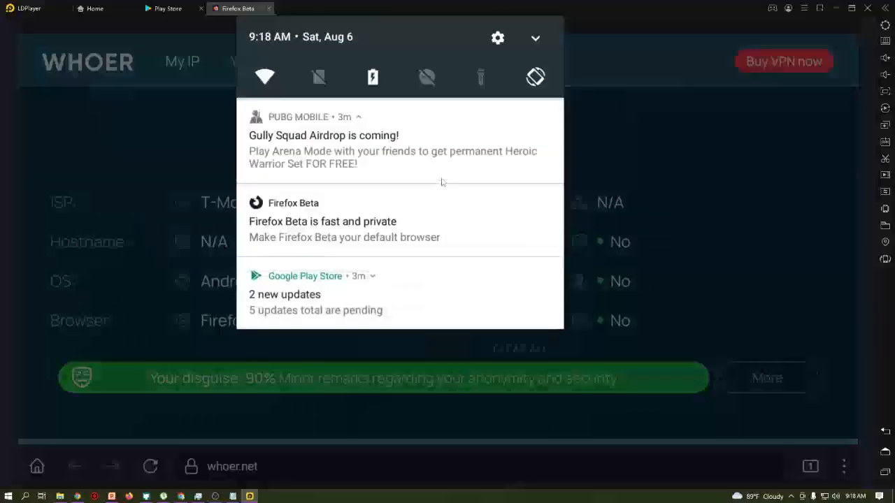
- In Android Settings, check that the language under Languages & input is English (United States)
{"action": "left_click", "coordinate": [497, 39]}
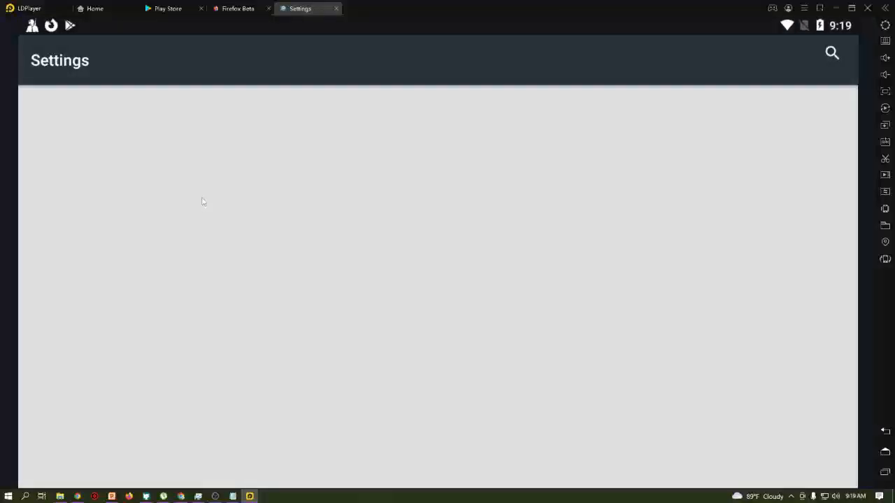
{"action": "scroll", "coordinate": [234, 314], "scroll_direction": "down", "scroll_amount": 10}
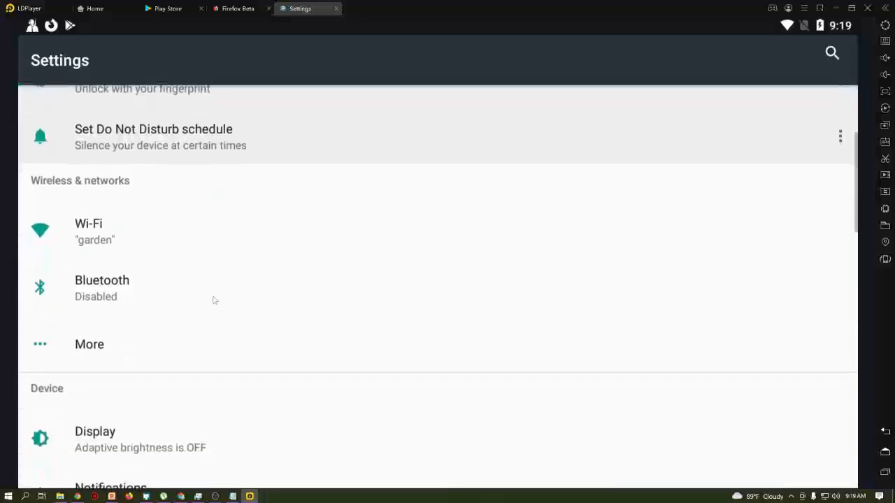
{"action": "scroll", "coordinate": [223, 257], "scroll_direction": "down", "scroll_amount": 10}
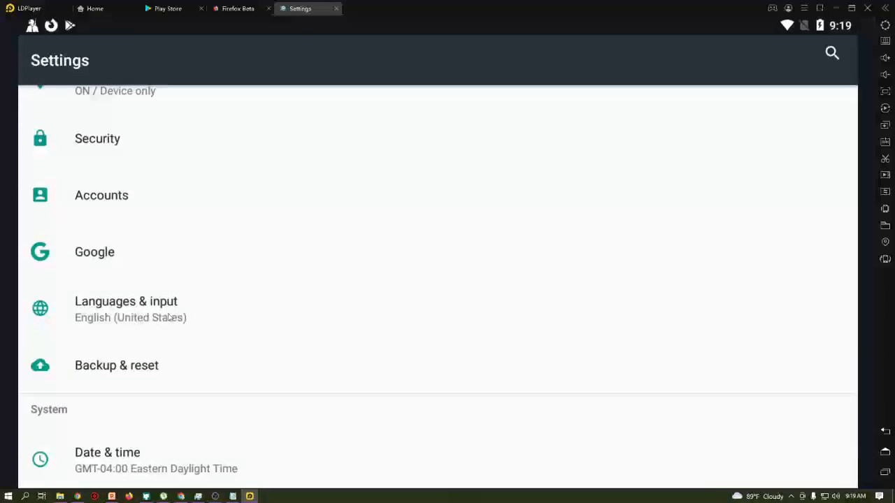
{"action": "left_click", "coordinate": [163, 318]}
{"action": "left_click", "coordinate": [120, 124]}
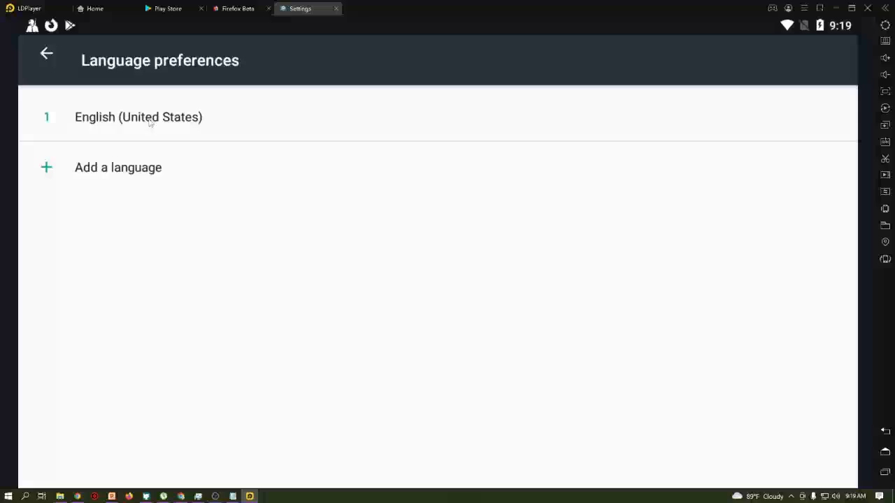
{"action": "left_click", "coordinate": [46, 55]}
{"action": "left_click", "coordinate": [885, 431]}
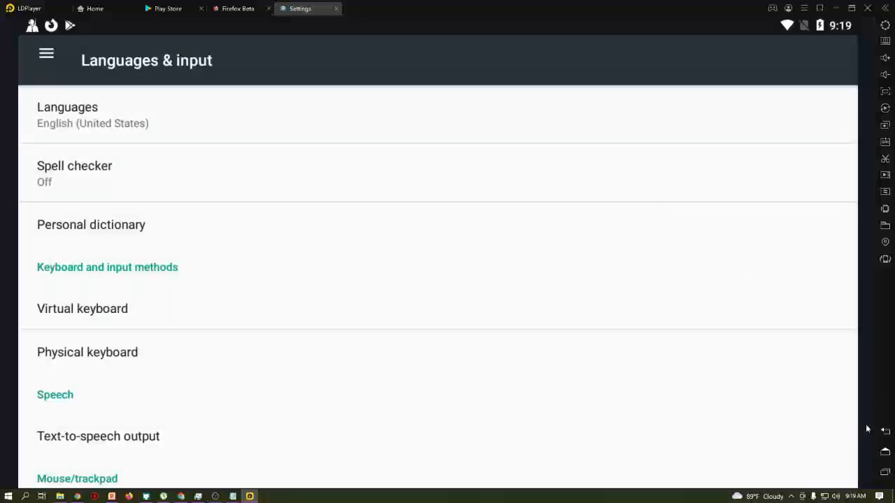
- Check that the time zone is GMT-04:00 Eastern Daylight Time, then return to Firefox Beta
{"action": "left_click", "coordinate": [129, 395]}
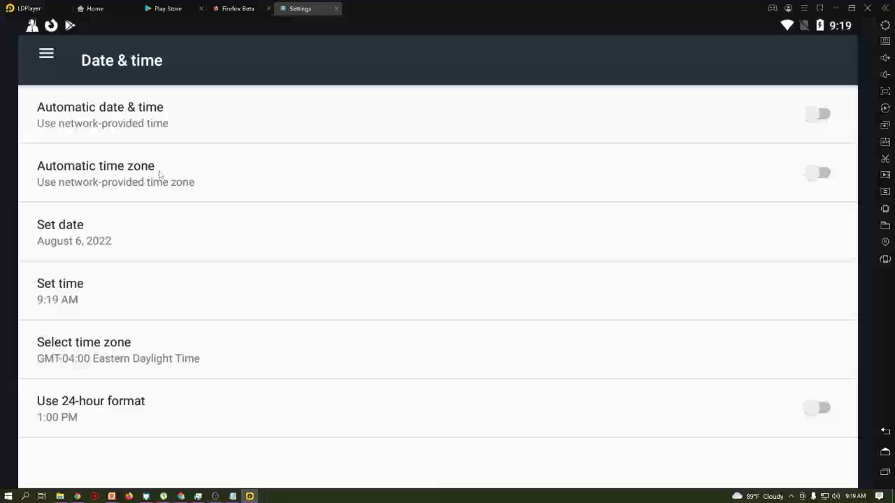
{"action": "left_click", "coordinate": [115, 358]}
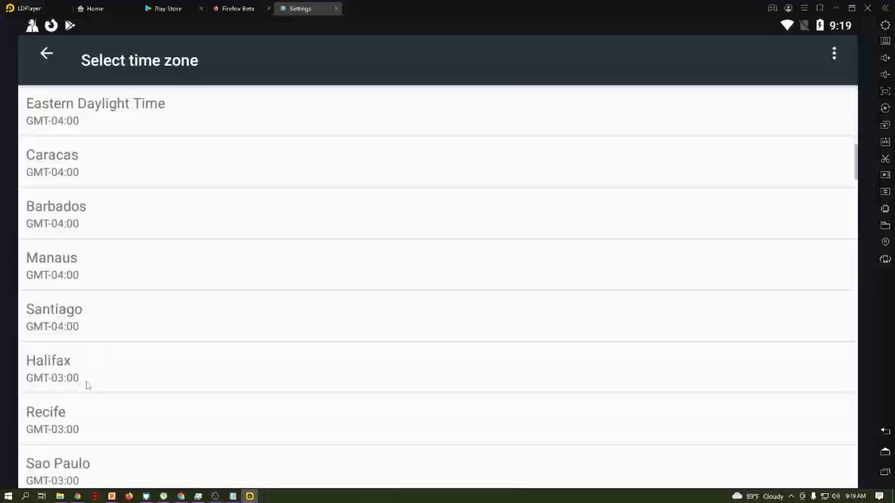
{"action": "left_click_drag", "start_coordinate": [86, 385], "coordinate": [112, 314]}
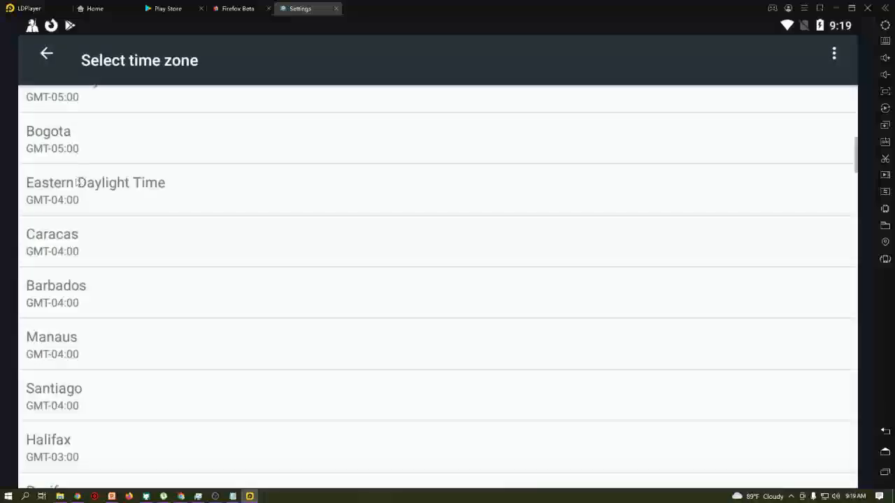
{"action": "left_click", "coordinate": [44, 66]}
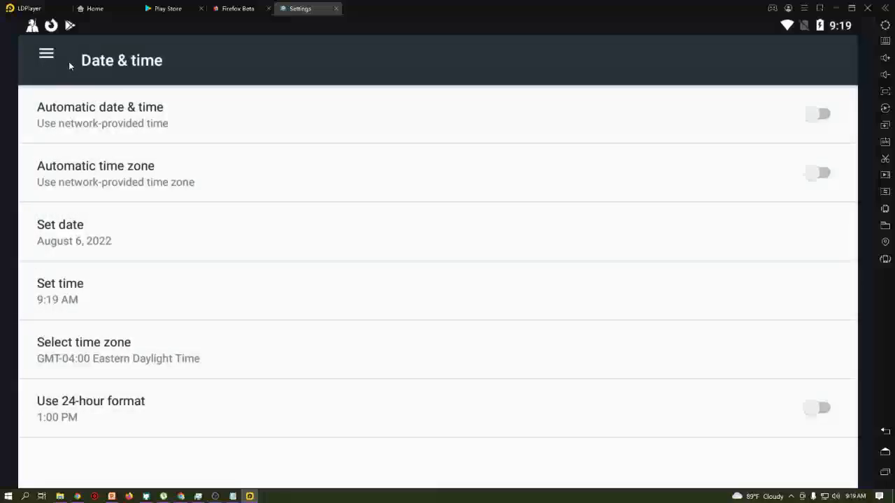
{"action": "left_click", "coordinate": [230, 14]}
{"action": "scroll", "coordinate": [346, 272], "scroll_direction": "down", "scroll_amount": 2}
{"action": "scroll", "coordinate": [366, 352], "scroll_direction": "up", "scroll_amount": 3}
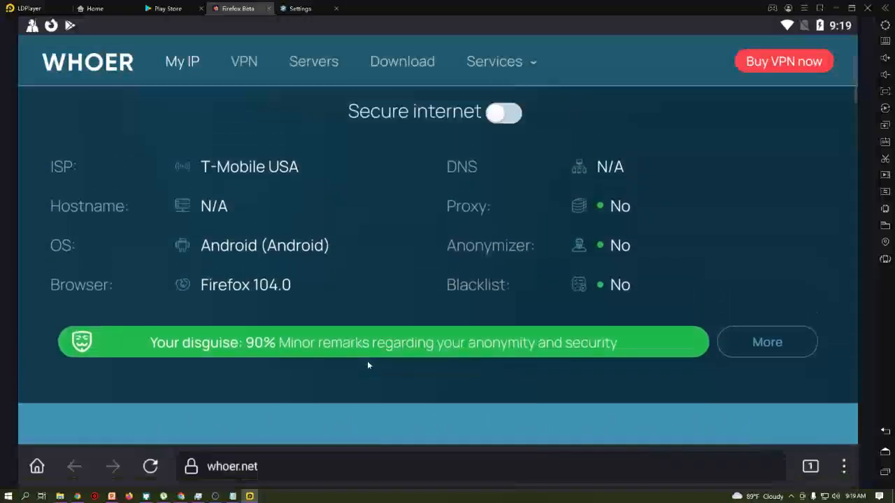
{"action": "scroll", "coordinate": [391, 406], "scroll_direction": "down", "scroll_amount": 2}
{"action": "scroll", "coordinate": [410, 398], "scroll_direction": "up", "scroll_amount": 1}
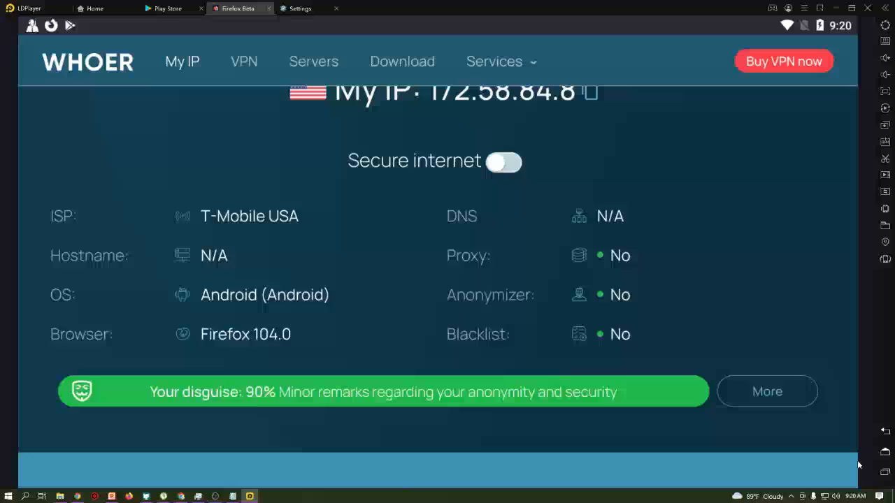
{"action": "left_click", "coordinate": [885, 451]}
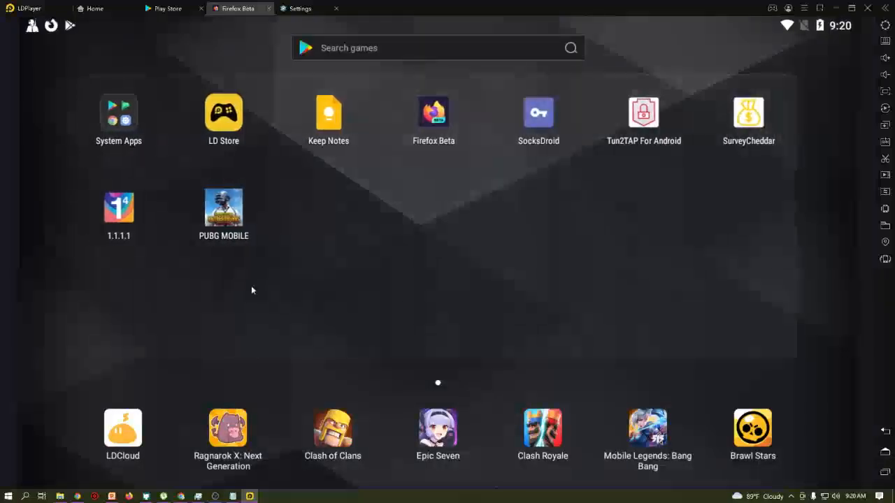
- Launch Cloudflare 1.1.1.1 to confirm WARP is Disconnected, then return home
{"action": "left_click", "coordinate": [122, 215]}
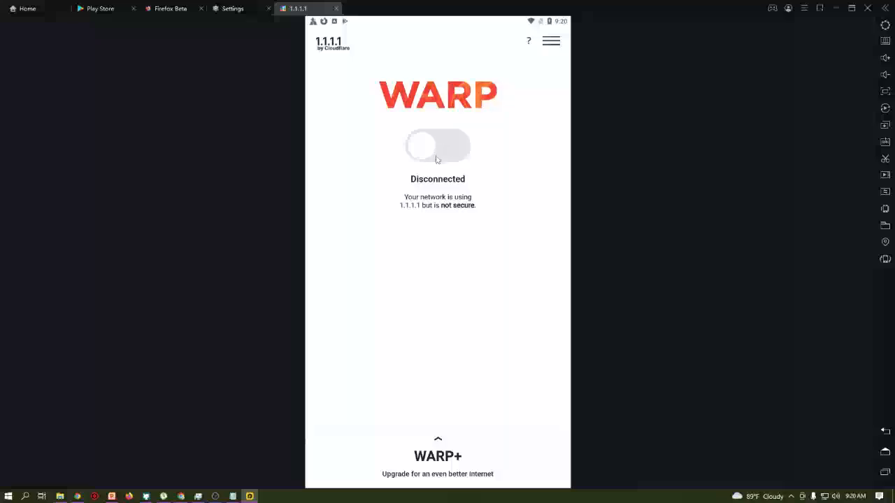
{"action": "left_click", "coordinate": [884, 452]}
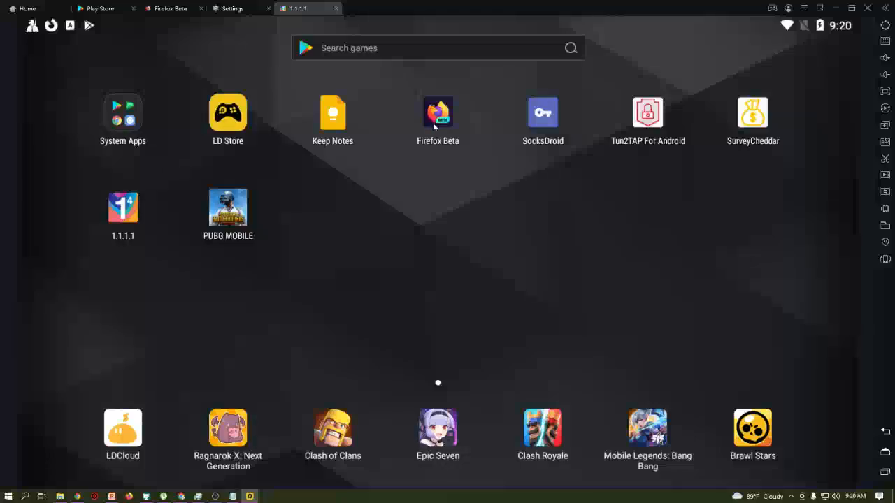
- Reopen Firefox Beta on whoer.net, still showing IP 172.58.84.8 via T-Mobile USA
{"action": "left_click", "coordinate": [439, 125]}
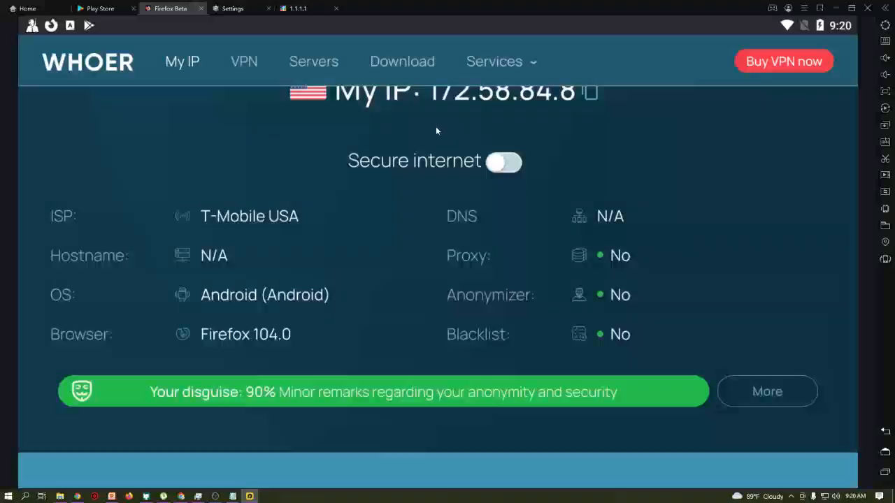
{"action": "scroll", "coordinate": [420, 227], "scroll_direction": "down", "scroll_amount": 3}
{"action": "scroll", "coordinate": [427, 286], "scroll_direction": "up", "scroll_amount": 5}
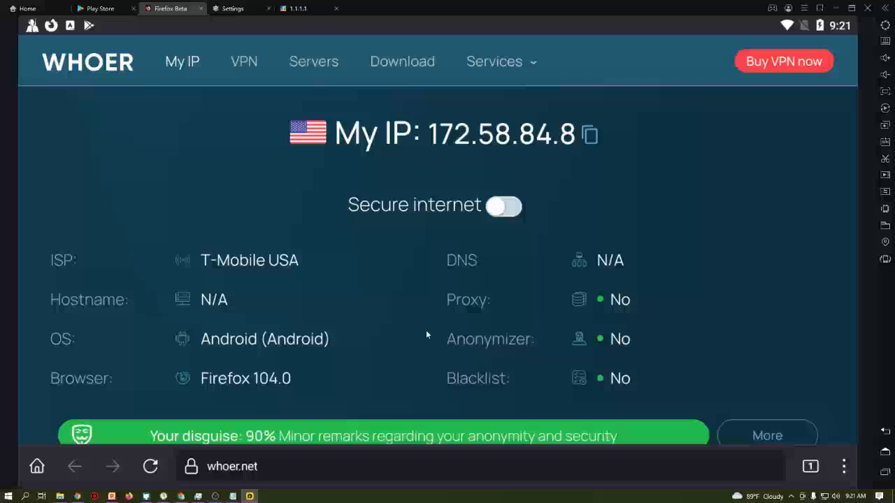
{"action": "scroll", "coordinate": [451, 340], "scroll_direction": "down", "scroll_amount": 2}
{"action": "scroll", "coordinate": [467, 358], "scroll_direction": "up", "scroll_amount": 3}
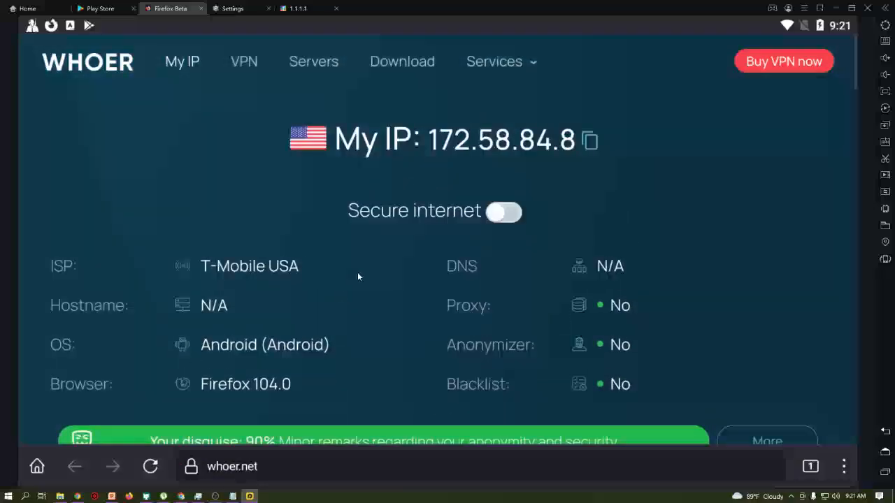
- Load surveyjunkie.com in Firefox Beta
{"action": "left_click", "coordinate": [278, 466]}
{"action": "type", "text": "surveyjunk"}
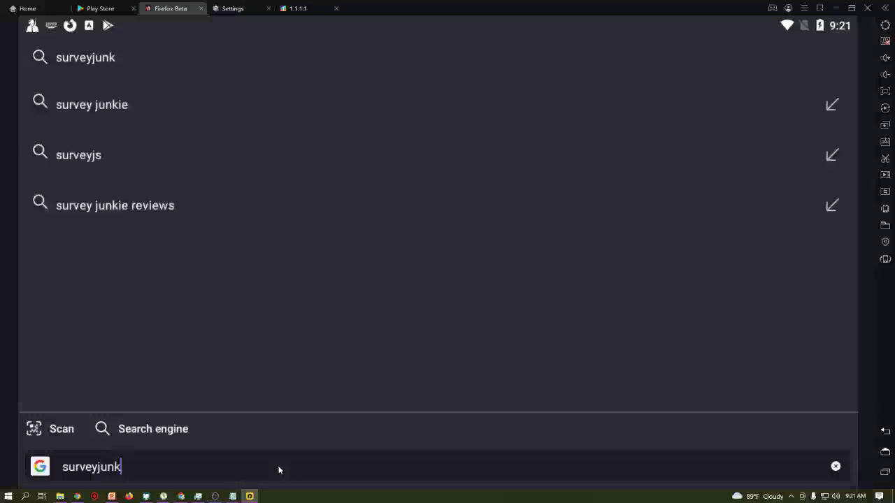
{"action": "type", "text": "ie.com"}
{"action": "key", "text": "Return"}
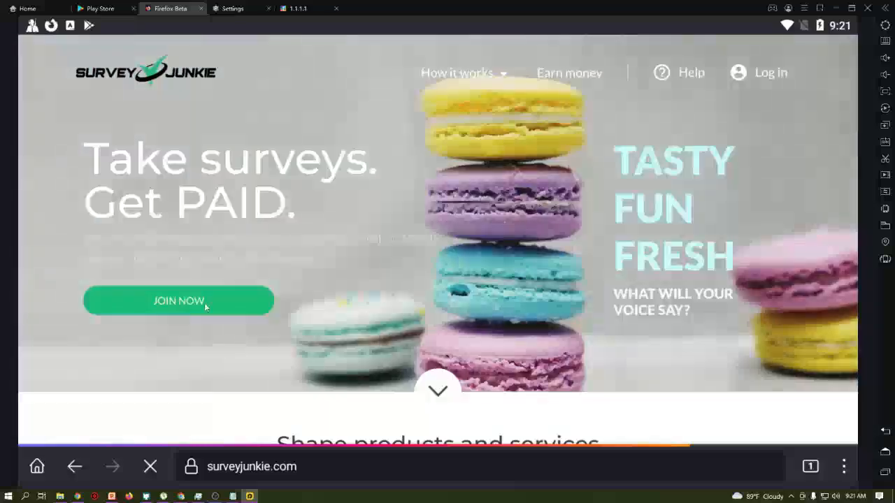
- Dismiss the Survey Junkie JOIN NOW login form and minimize the LDPlayer window
{"action": "left_click", "coordinate": [769, 73]}
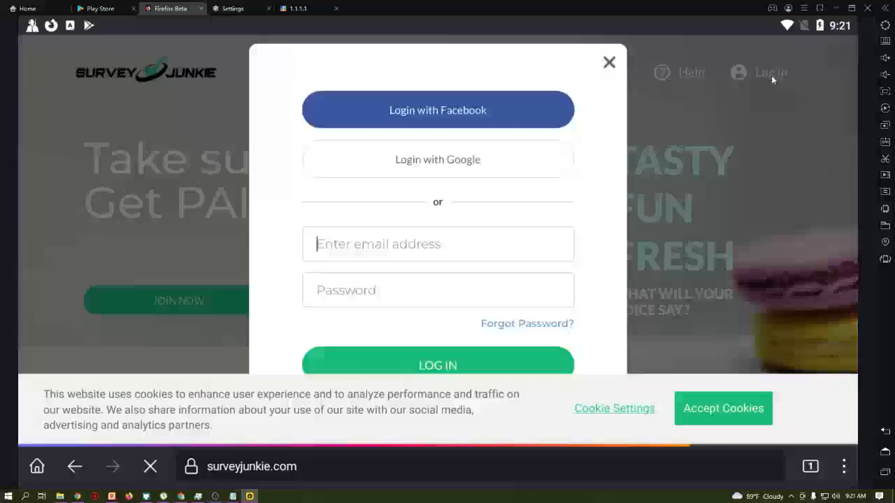
{"action": "left_click", "coordinate": [609, 62]}
{"action": "left_click", "coordinate": [846, 8]}
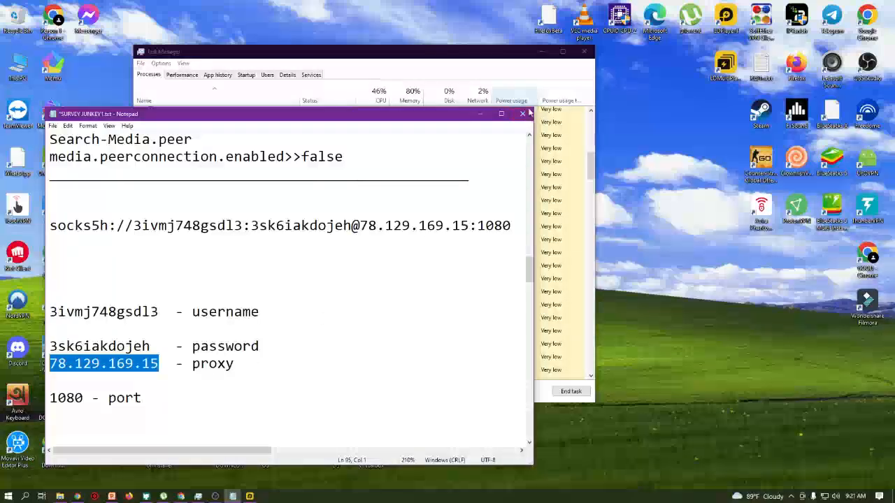
- Close the Notepad window holding the SURVEY JUNKEY1.txt proxy notes
{"action": "left_click", "coordinate": [521, 114]}
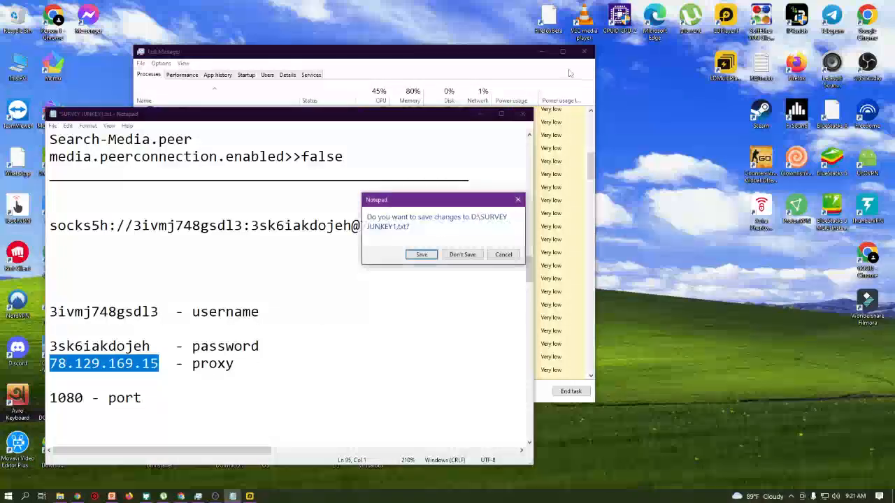
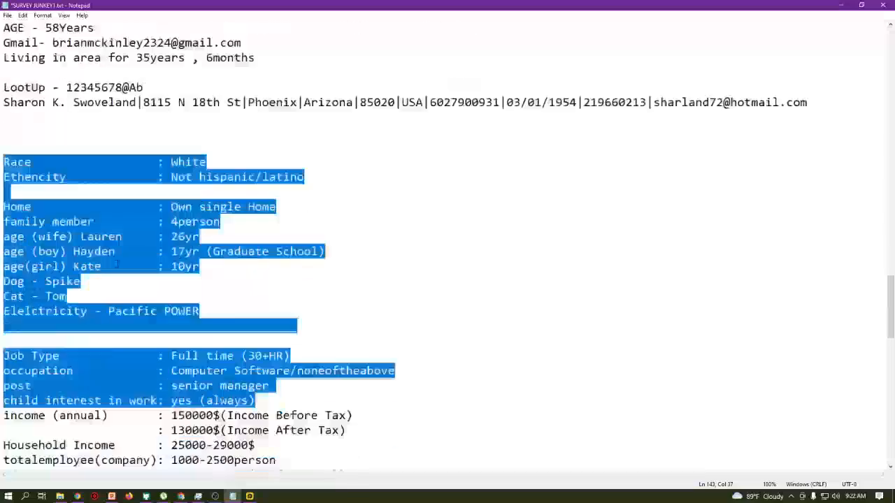
- Select the profile lines in SURVEY JUNKEY1.txt, from the name field through the zip code
{"action": "left_click", "coordinate": [2, 166]}
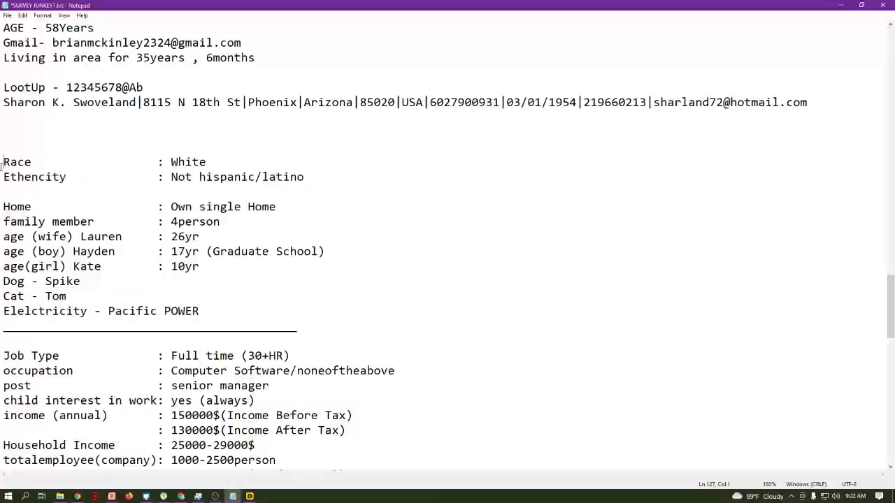
{"action": "scroll", "coordinate": [2, 207], "scroll_direction": "down", "scroll_amount": 4}
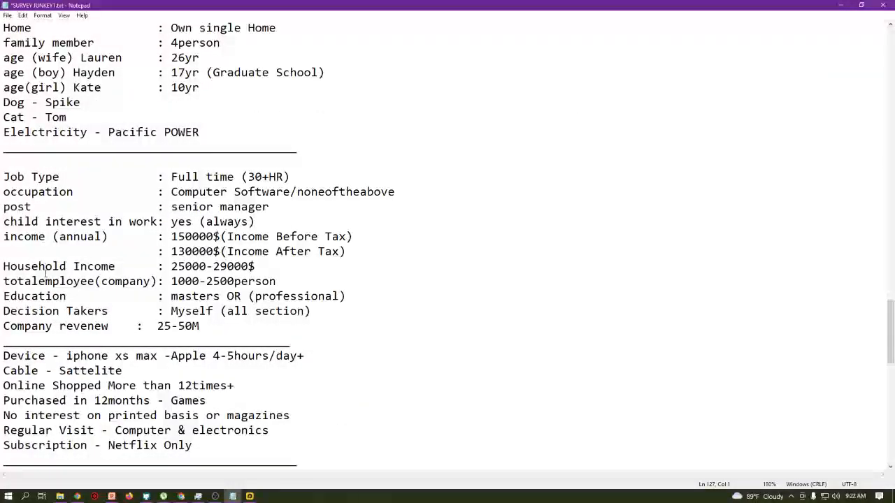
{"action": "scroll", "coordinate": [56, 292], "scroll_direction": "up", "scroll_amount": 6}
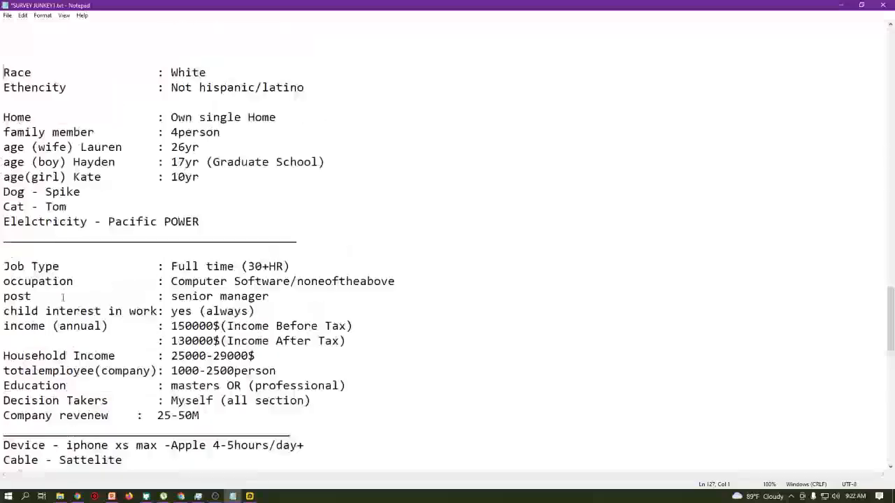
{"action": "scroll", "coordinate": [62, 297], "scroll_direction": "up", "scroll_amount": 3}
{"action": "left_click_drag", "start_coordinate": [2, 117], "coordinate": [124, 222]}
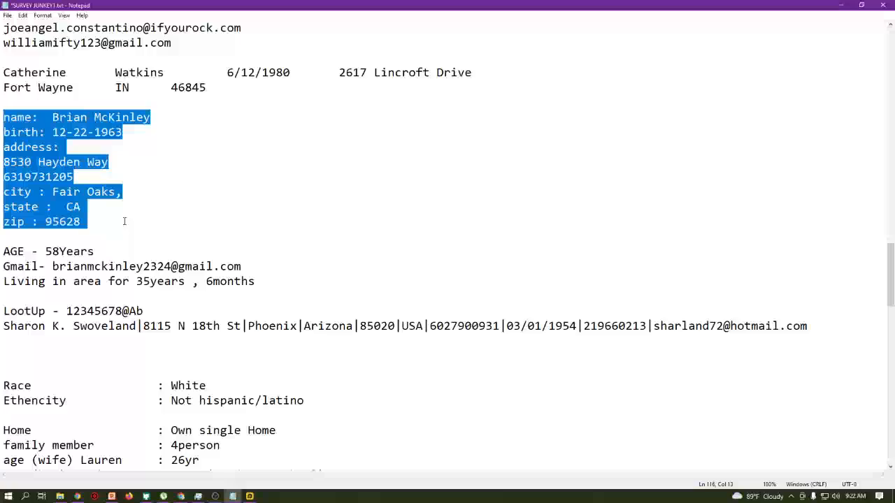
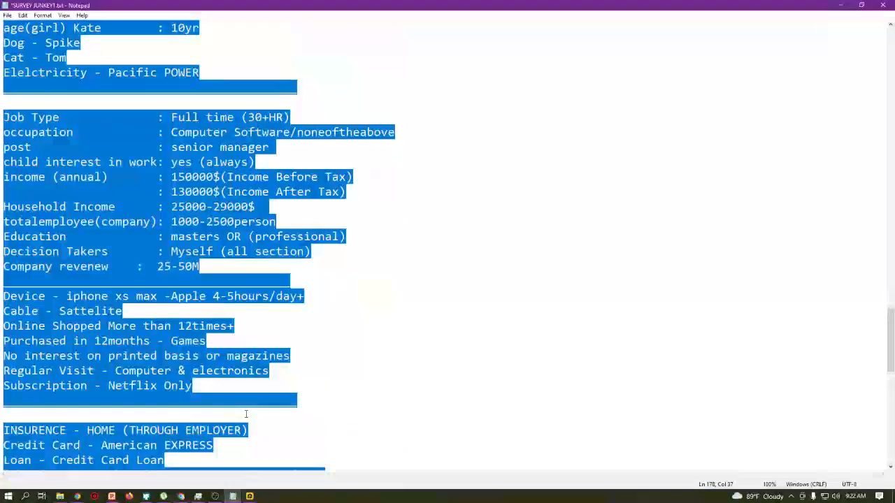
- Bring the PowerPoint class deck forward and view slide 9, Survey Qualifications, then return to Notepad
{"action": "scroll", "coordinate": [246, 414], "scroll_direction": "up", "scroll_amount": 3}
{"action": "scroll", "coordinate": [246, 414], "scroll_direction": "down", "scroll_amount": 2}
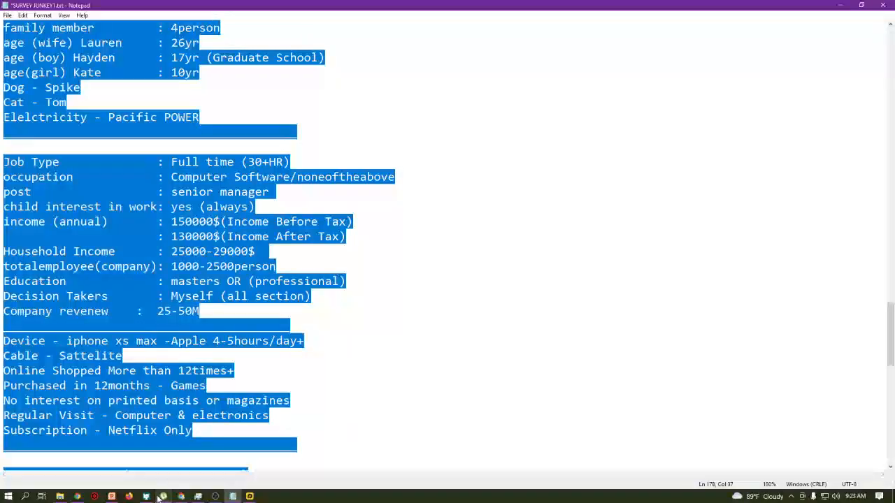
{"action": "left_click", "coordinate": [110, 498]}
{"action": "scroll", "coordinate": [423, 294], "scroll_direction": "down", "scroll_amount": 2}
{"action": "scroll", "coordinate": [423, 294], "scroll_direction": "down", "scroll_amount": 6}
{"action": "scroll", "coordinate": [423, 294], "scroll_direction": "up", "scroll_amount": 2}
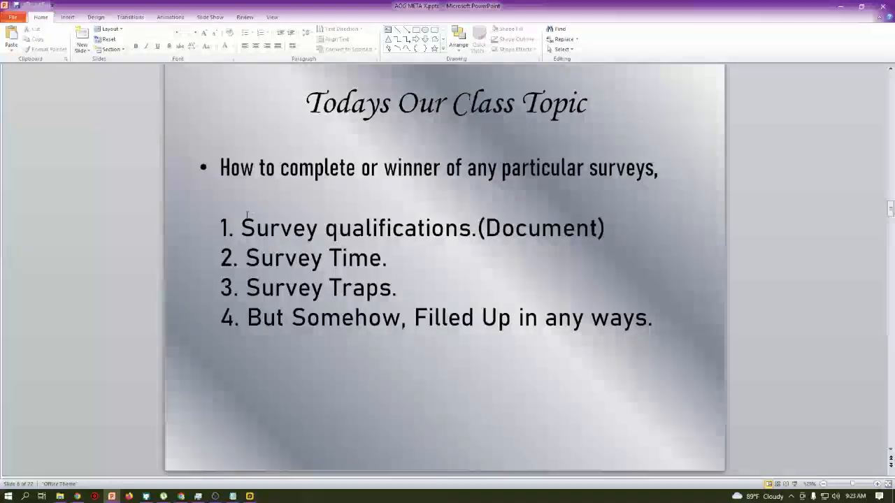
{"action": "scroll", "coordinate": [242, 231], "scroll_direction": "down", "scroll_amount": 1}
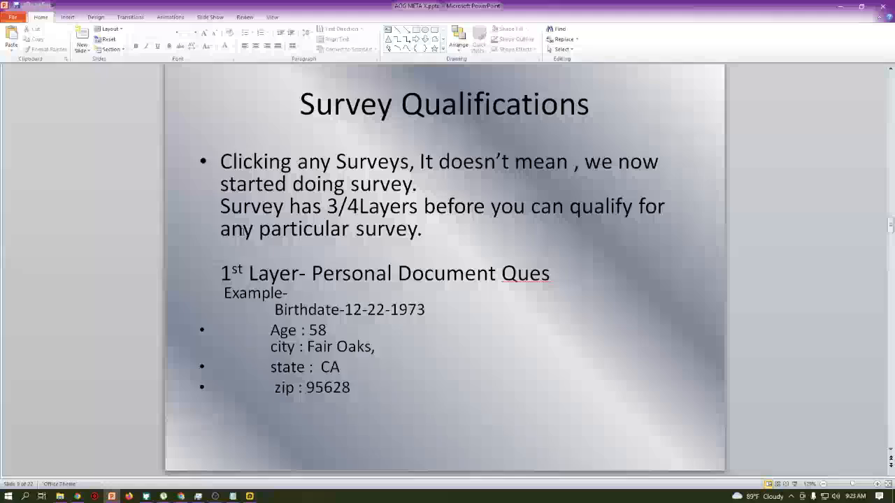
{"action": "left_click", "coordinate": [235, 497]}
- In SURVEY JUNKEY1.txt, highlight the profile's birth date, state/zip and city lines
{"action": "scroll", "coordinate": [447, 252], "scroll_direction": "up", "scroll_amount": 8}
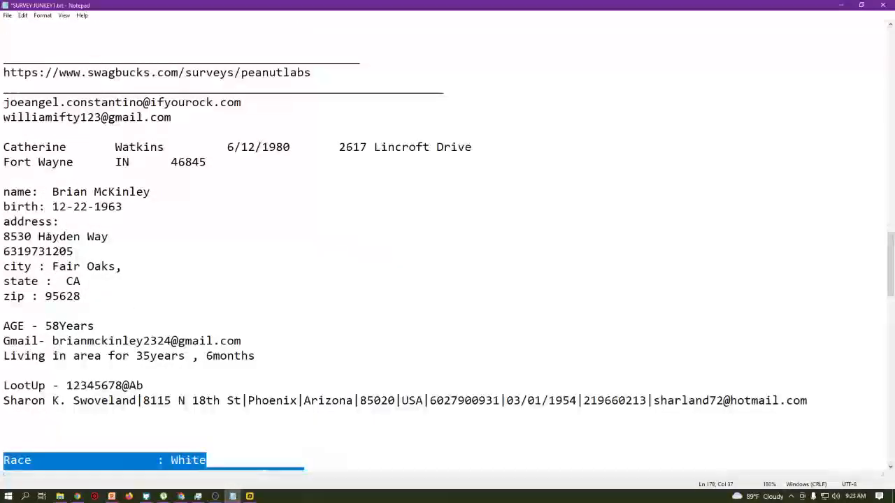
{"action": "left_click_drag", "start_coordinate": [3, 207], "coordinate": [123, 207]}
{"action": "left_click_drag", "start_coordinate": [3, 281], "coordinate": [84, 296]}
{"action": "left_click", "coordinate": [84, 295]}
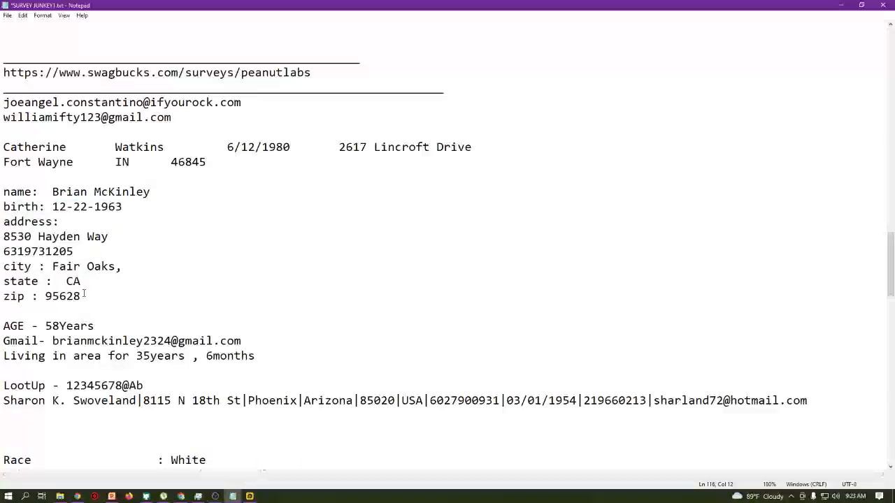
{"action": "left_click_drag", "start_coordinate": [2, 267], "coordinate": [123, 266]}
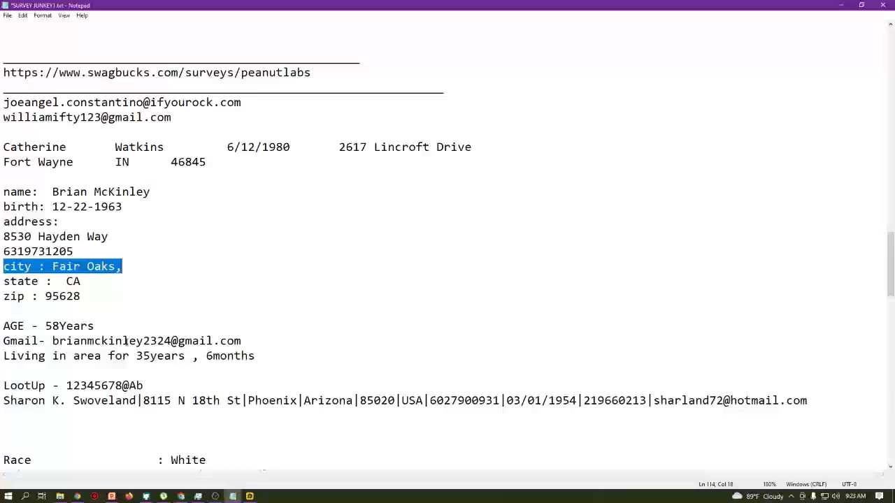
- Scroll SURVEY JUNKEY1.txt down past the Race and Job Type sections to the device details
{"action": "scroll", "coordinate": [137, 330], "scroll_direction": "down", "scroll_amount": 5}
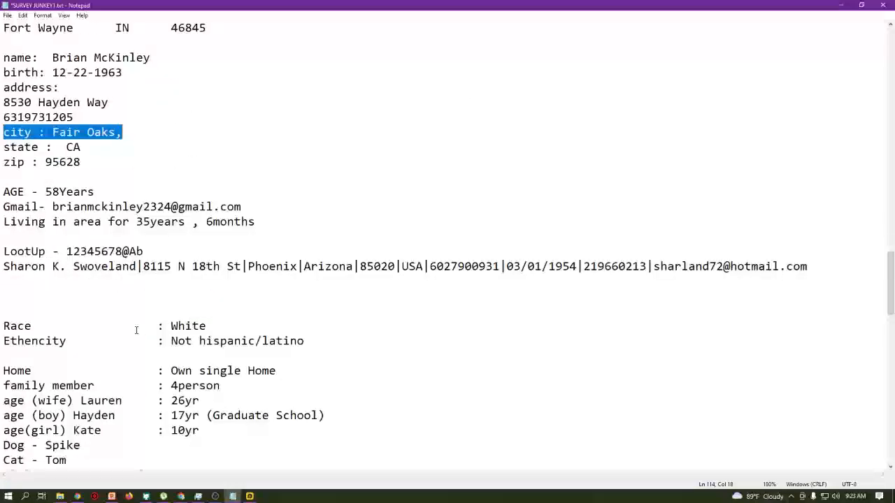
{"action": "scroll", "coordinate": [136, 330], "scroll_direction": "down", "scroll_amount": 4}
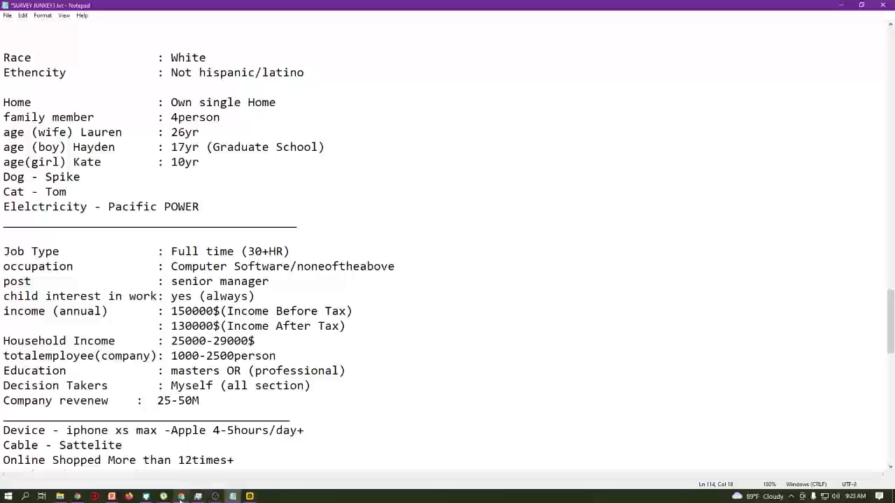
{"action": "mouse_move", "coordinate": [181, 498]}
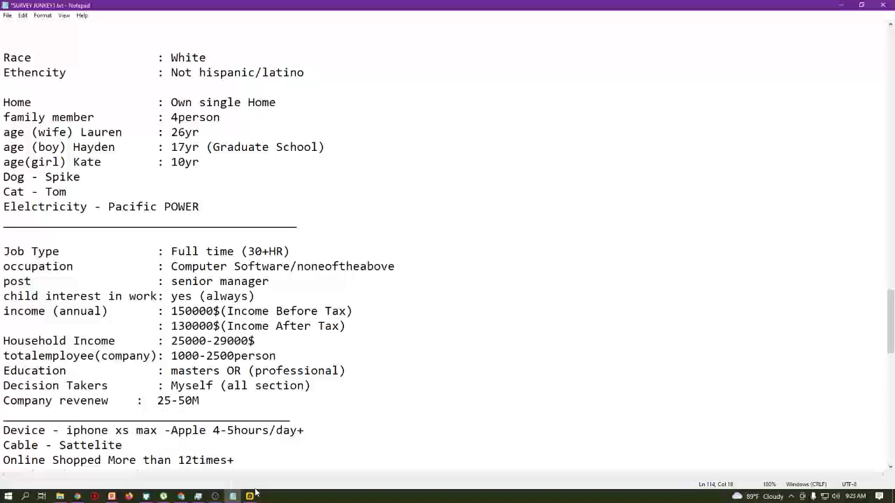
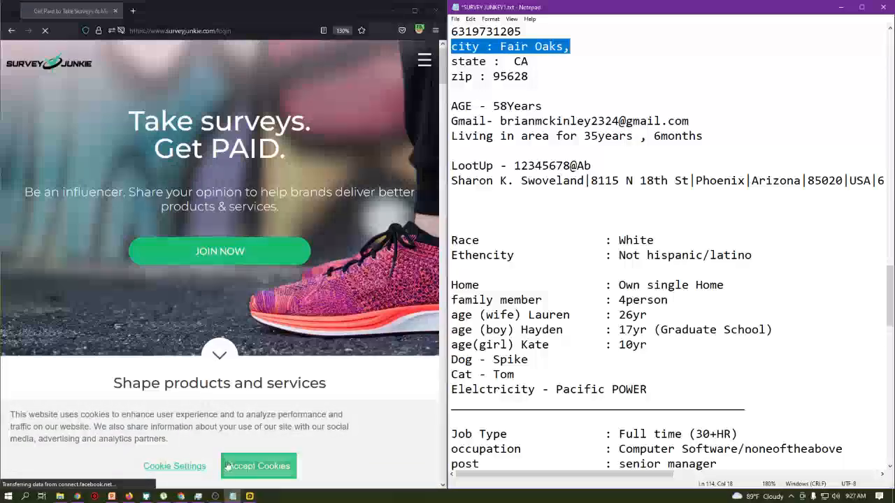
- Accept cookies on the Survey Junkie banner so the notice disappears
{"action": "left_click", "coordinate": [230, 466]}
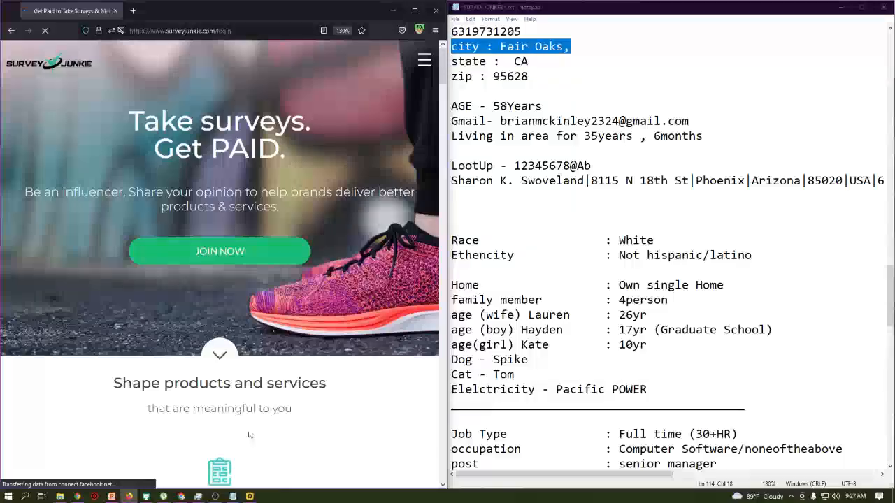
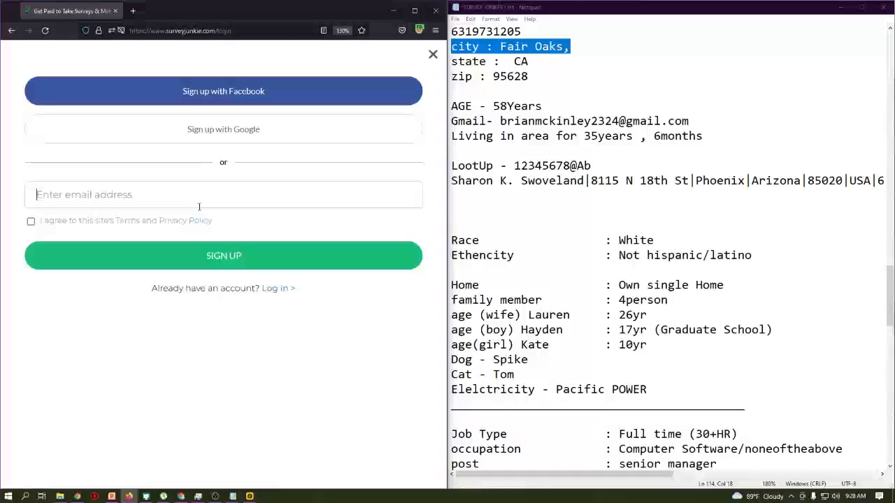
- Paste the copied email address into the Survey Junkie sign-up form's email field
{"action": "key", "text": "ctrl+v"}
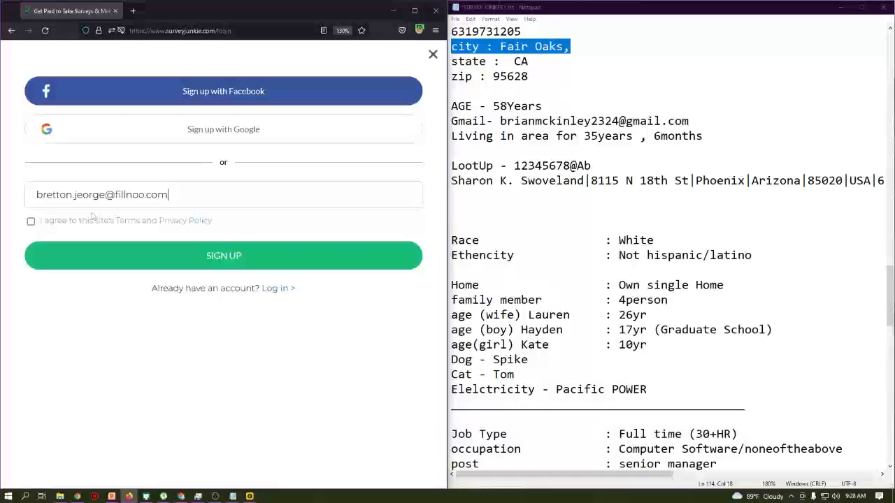
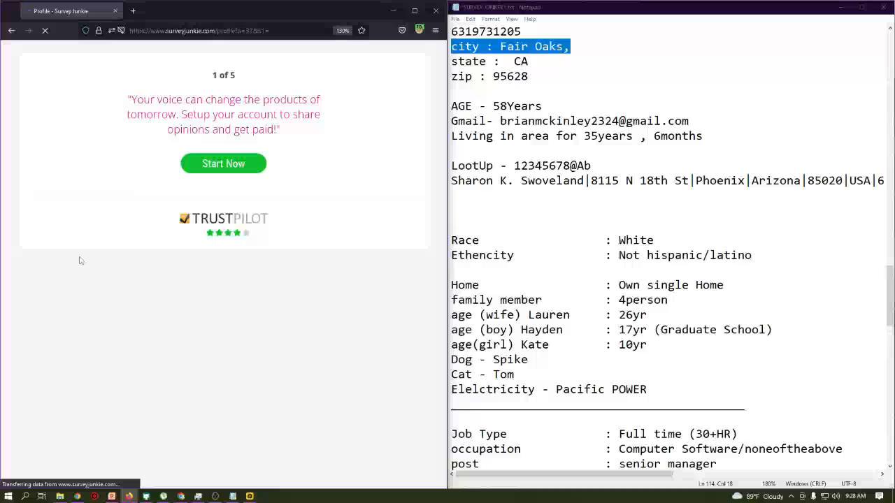
- Start the account setup, enter zip code 956 from the autofill suggestion, and confirm the country
{"action": "left_click", "coordinate": [240, 164]}
{"action": "left_click", "coordinate": [237, 125]}
{"action": "type", "text": "95628"}
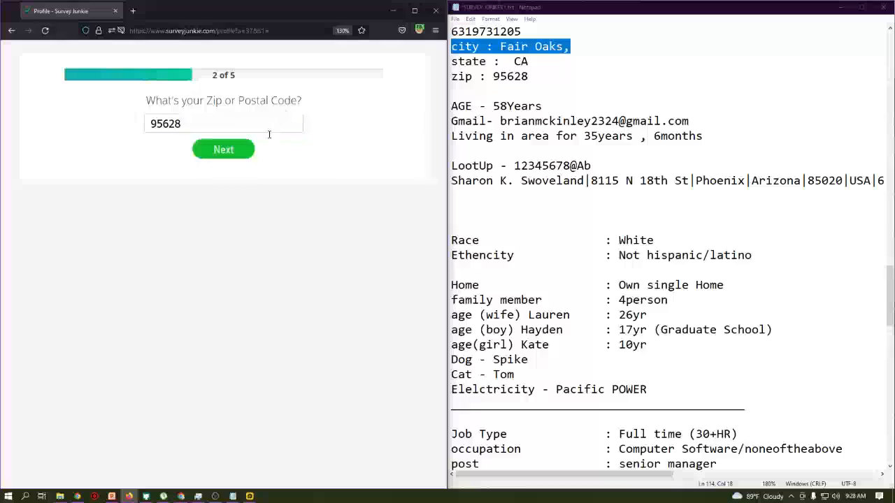
{"action": "left_click", "coordinate": [245, 157]}
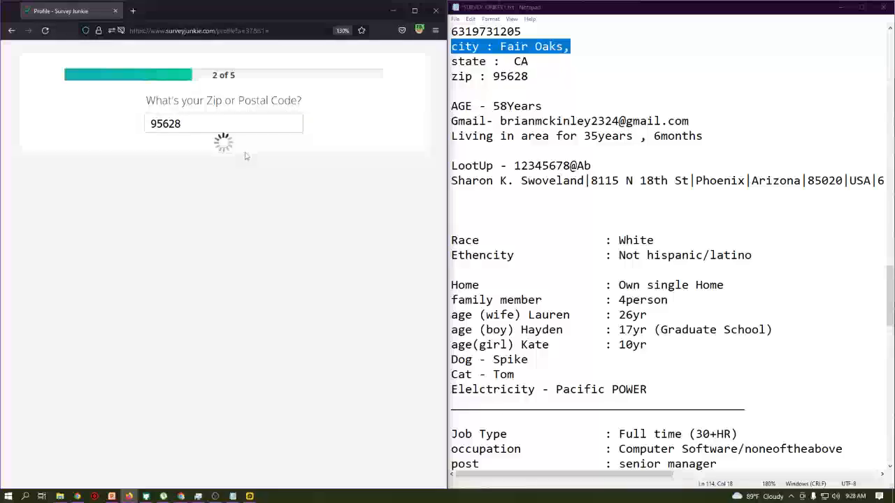
{"action": "left_click", "coordinate": [241, 211]}
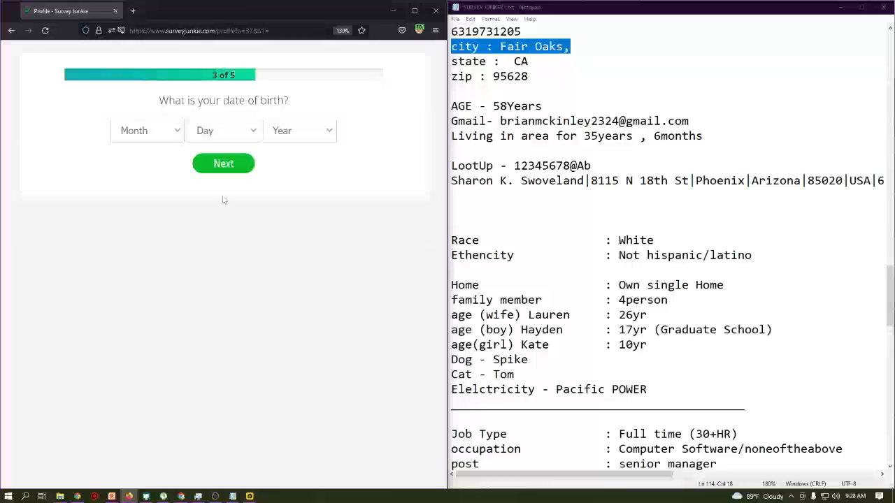
- Choose April, 26 and 1992 in the birth date dropdowns, then answer Male for gender
{"action": "left_click", "coordinate": [161, 133]}
{"action": "left_click", "coordinate": [130, 226]}
{"action": "left_click", "coordinate": [206, 142]}
{"action": "scroll", "coordinate": [220, 349], "scroll_direction": "down", "scroll_amount": 4}
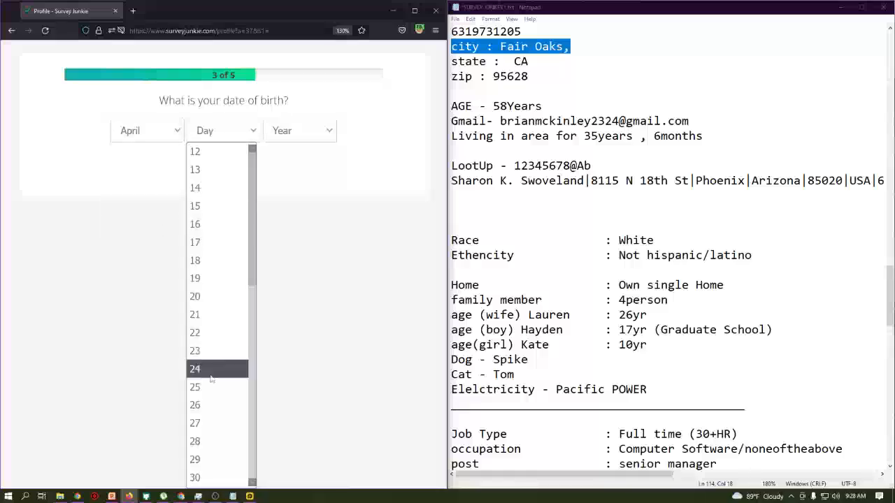
{"action": "left_click", "coordinate": [207, 405]}
{"action": "left_click", "coordinate": [284, 136]}
{"action": "scroll", "coordinate": [291, 332], "scroll_direction": "down", "scroll_amount": 6}
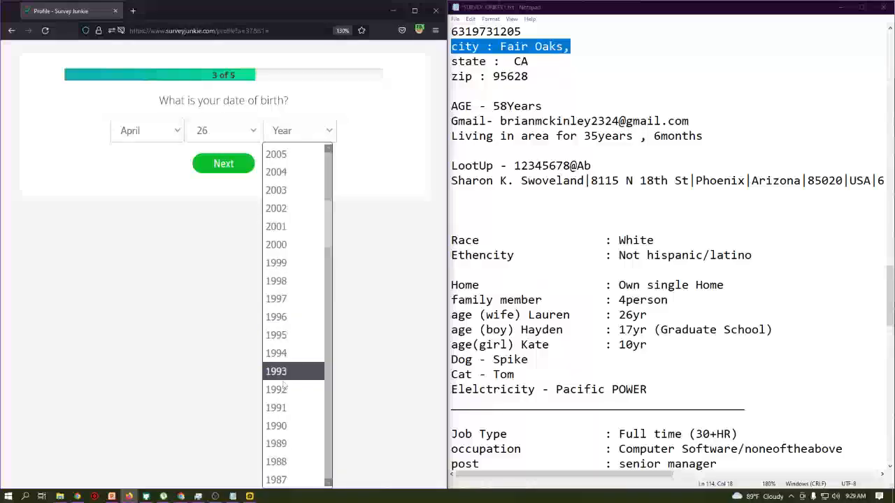
{"action": "left_click", "coordinate": [285, 392]}
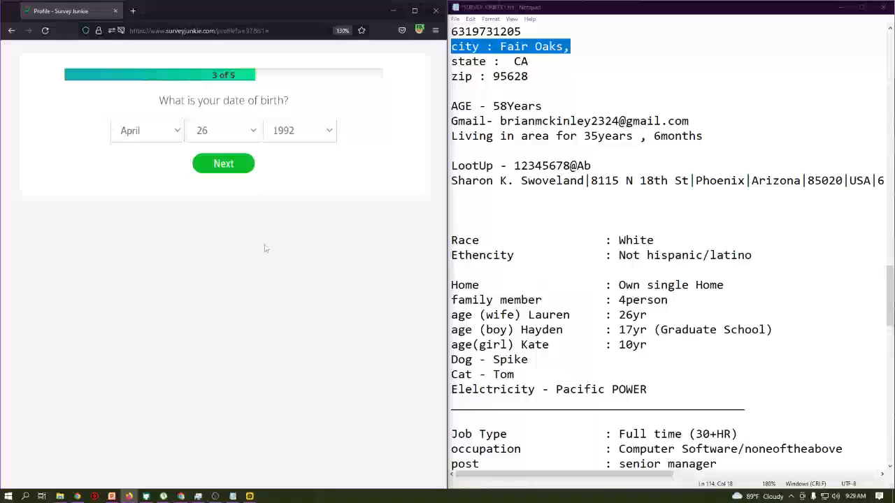
{"action": "left_click", "coordinate": [244, 172]}
{"action": "left_click", "coordinate": [248, 147]}
{"action": "left_click", "coordinate": [239, 185]}
- Enter the rewards recipient's first name, then move to the Last Name field
{"action": "left_click", "coordinate": [229, 128]}
{"action": "type", "text": "Brian"}
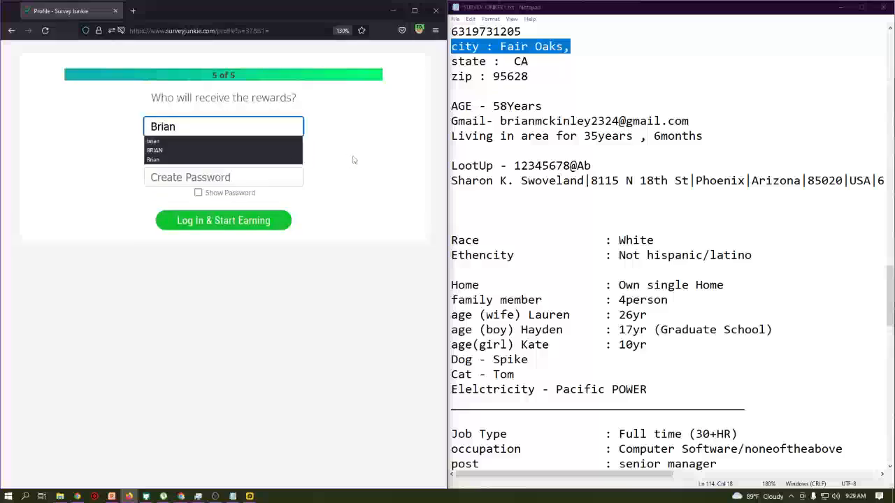
{"action": "left_click", "coordinate": [232, 153]}
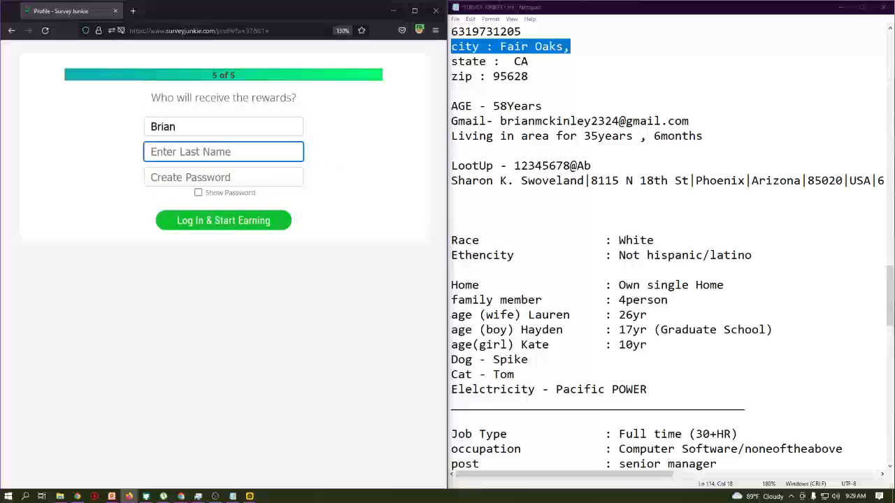
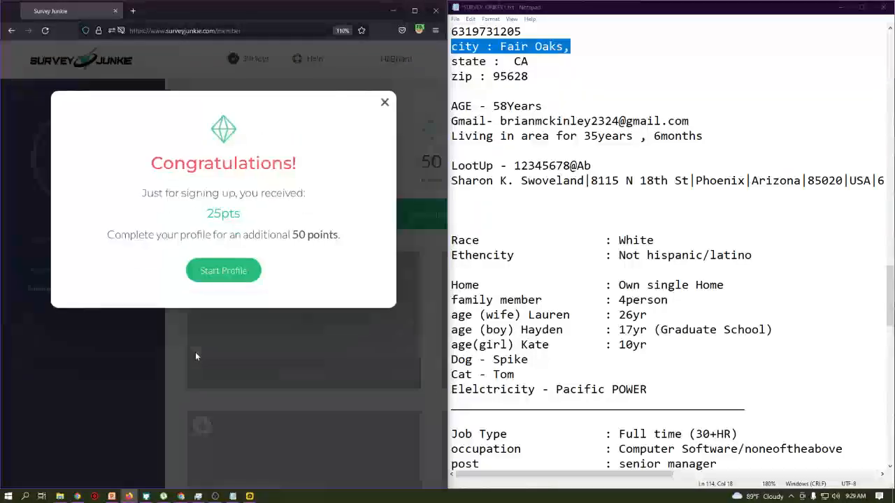
- Start the General Profile and select Dog and Cat as owned pets
{"action": "left_click", "coordinate": [239, 251]}
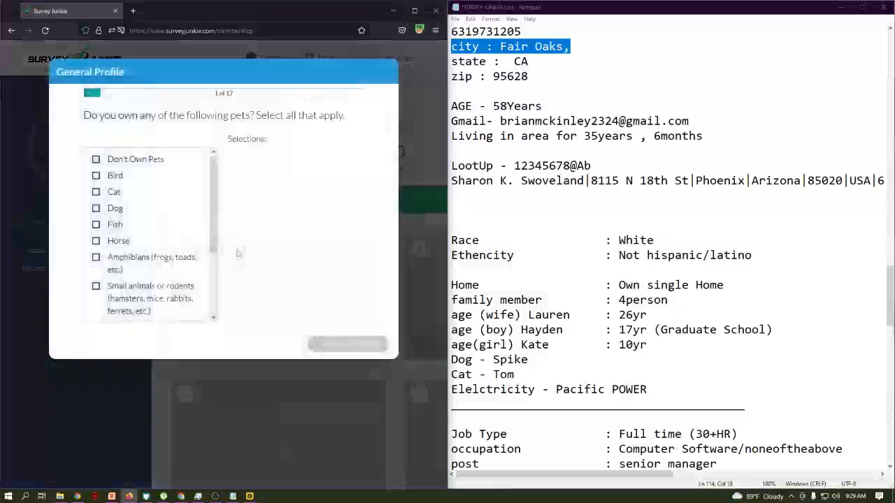
{"action": "left_click", "coordinate": [114, 209]}
{"action": "left_click", "coordinate": [114, 192]}
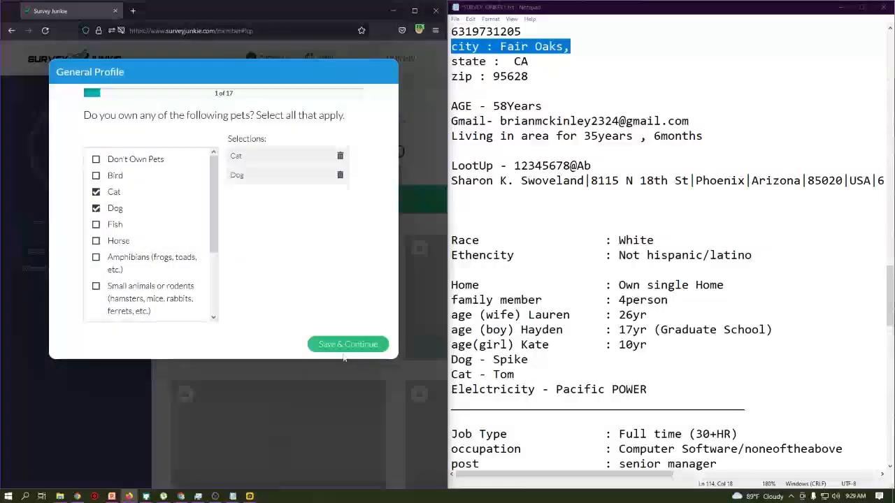
{"action": "left_click", "coordinate": [318, 343]}
- Answer grocery shopping and living situation, then Married, White, and not of Spanish origin
{"action": "left_click", "coordinate": [126, 175]}
{"action": "left_click", "coordinate": [140, 142]}
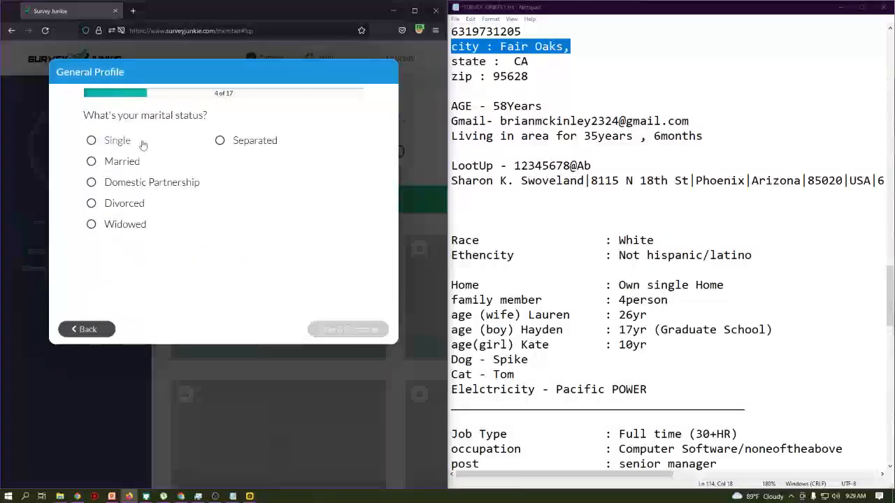
{"action": "left_click", "coordinate": [142, 162]}
{"action": "left_click", "coordinate": [140, 160]}
{"action": "left_click", "coordinate": [110, 141]}
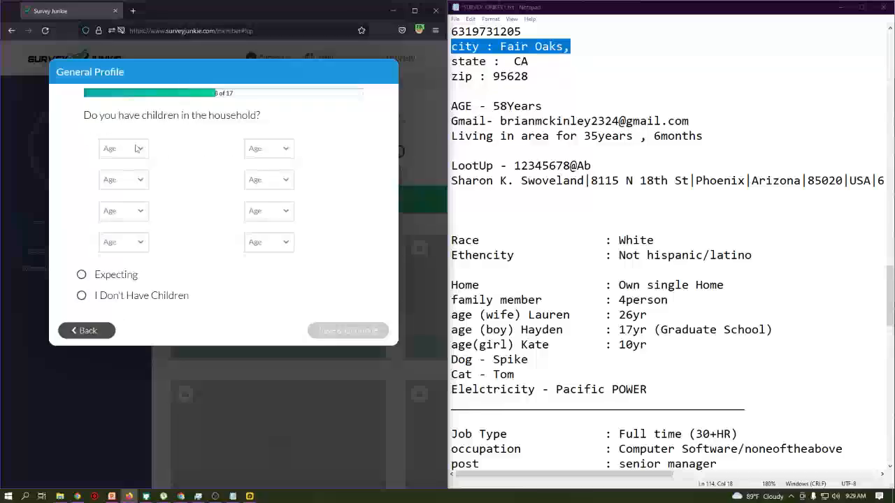
- Set the daughter's age to 10 and the son's age to 17, then save
{"action": "left_click", "coordinate": [134, 149]}
{"action": "left_click", "coordinate": [110, 270]}
{"action": "left_click", "coordinate": [268, 148]}
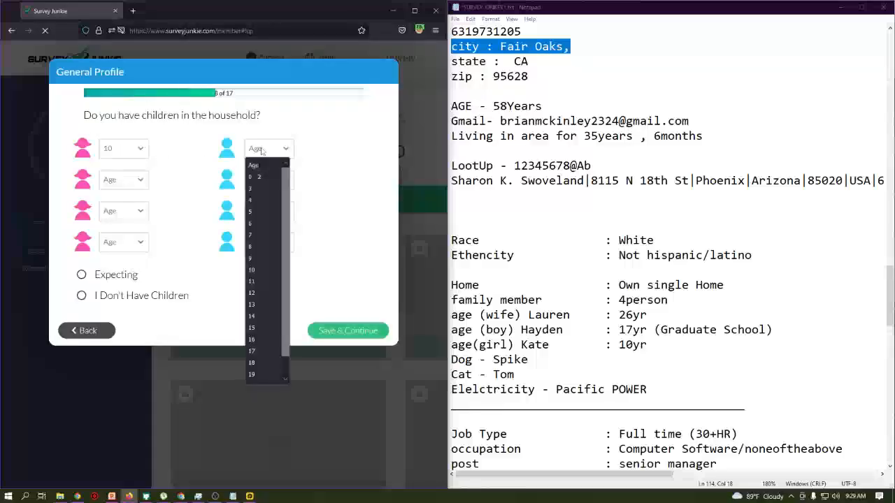
{"action": "left_click", "coordinate": [250, 355]}
{"action": "left_click", "coordinate": [333, 334]}
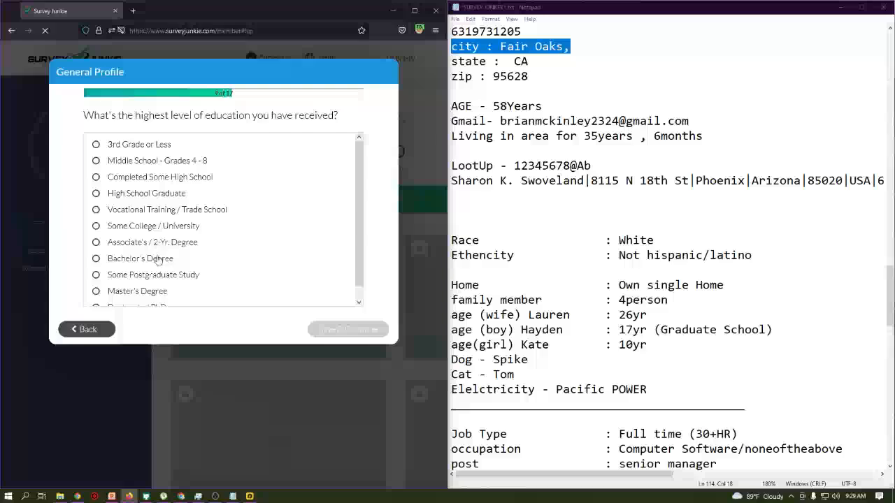
- Answer the highest education, household income and voter registration questions
{"action": "left_click", "coordinate": [151, 280]}
{"action": "scroll", "coordinate": [160, 238], "scroll_direction": "down", "scroll_amount": 3}
{"action": "left_click", "coordinate": [160, 244]}
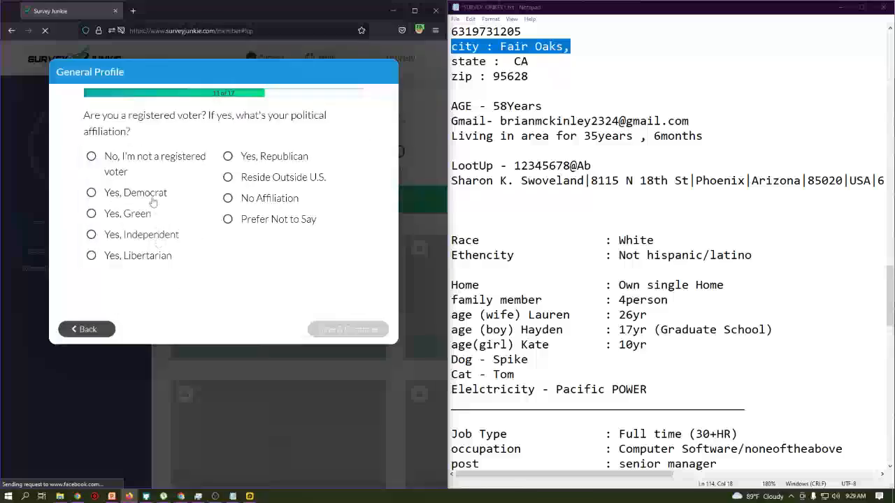
{"action": "left_click", "coordinate": [150, 197]}
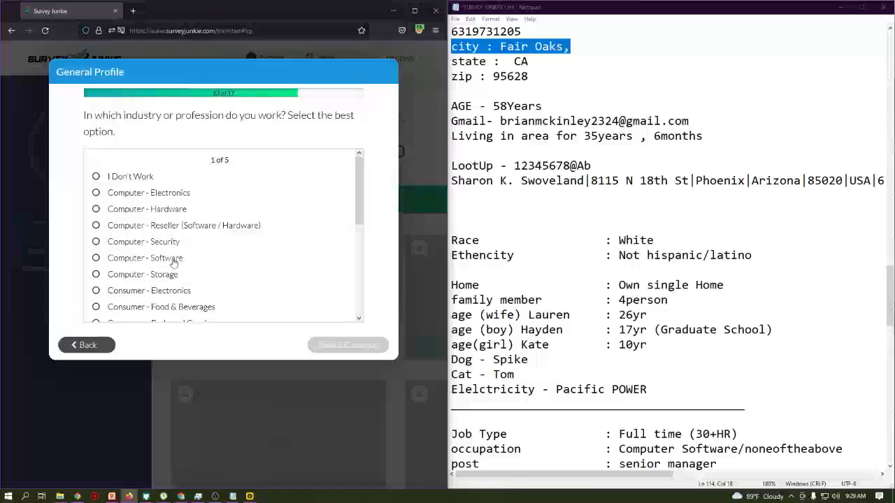
- Choose Computer - Software industry, answer job title, company size and religion, and acknowledge the reward
{"action": "left_click", "coordinate": [174, 256]}
{"action": "left_click", "coordinate": [202, 200]}
{"action": "left_click", "coordinate": [202, 163]}
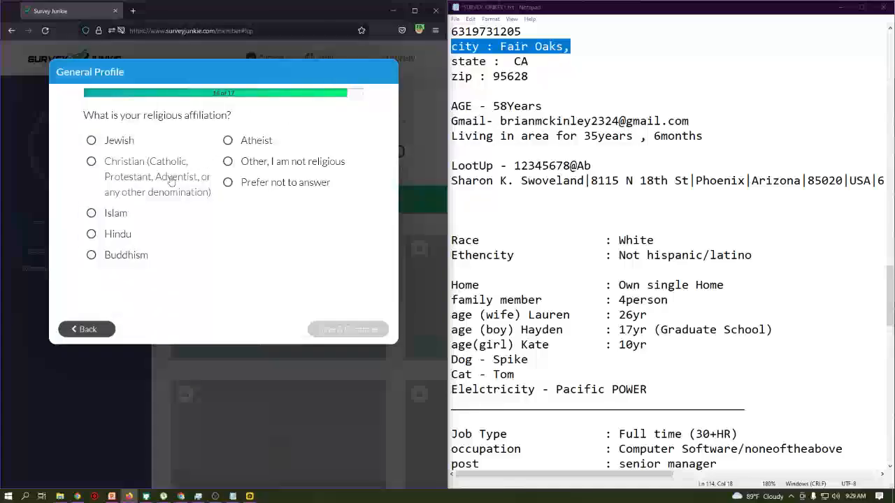
{"action": "left_click", "coordinate": [170, 181]}
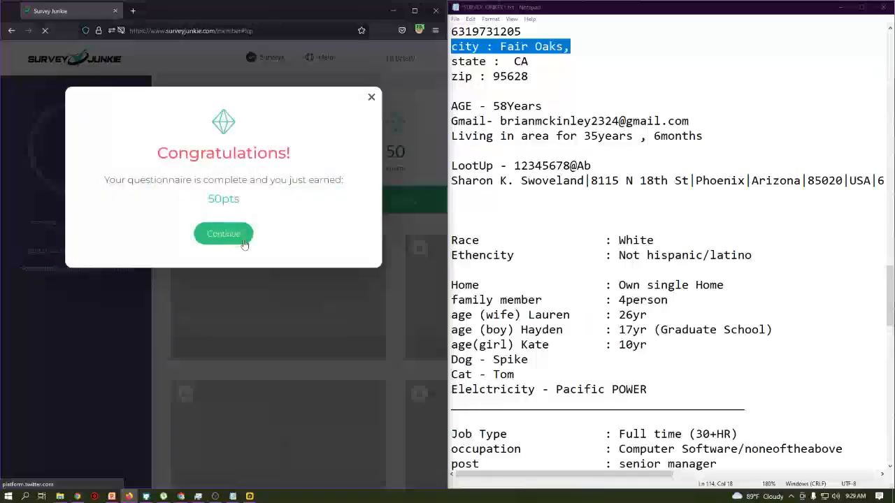
{"action": "left_click", "coordinate": [238, 235]}
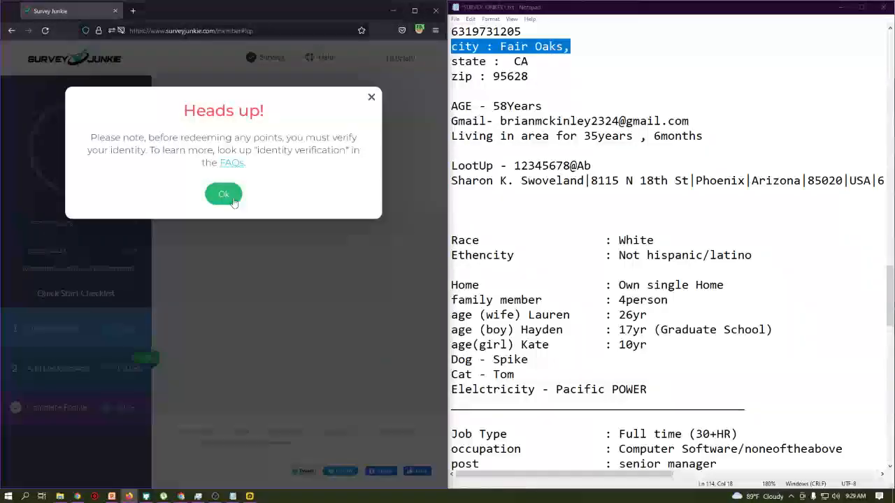
- Dismiss the identity notice and app promotions, glance at the meeting window, then return to the dashboard
{"action": "left_click", "coordinate": [234, 200]}
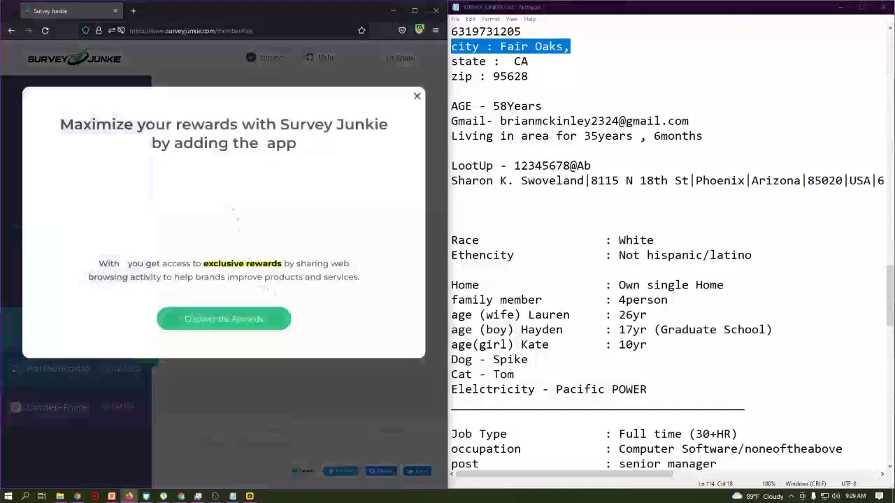
{"action": "left_click", "coordinate": [417, 97]}
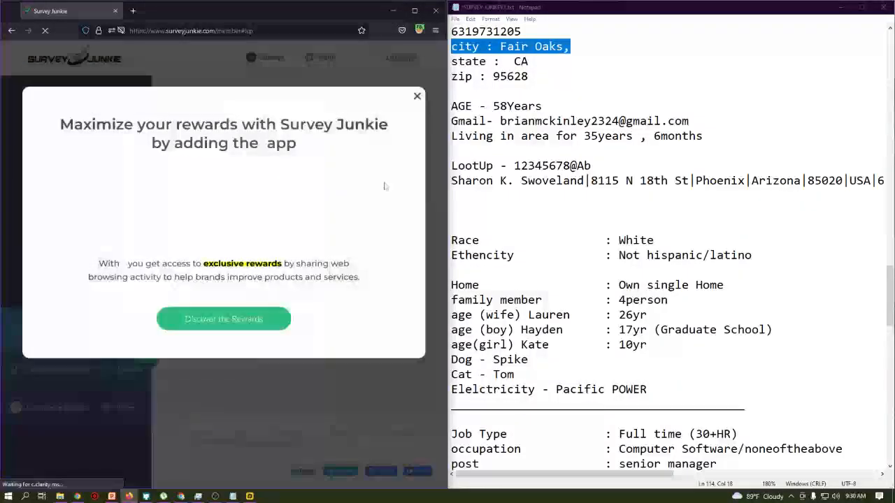
{"action": "left_click", "coordinate": [417, 99]}
{"action": "key", "text": "alt+Tab"}
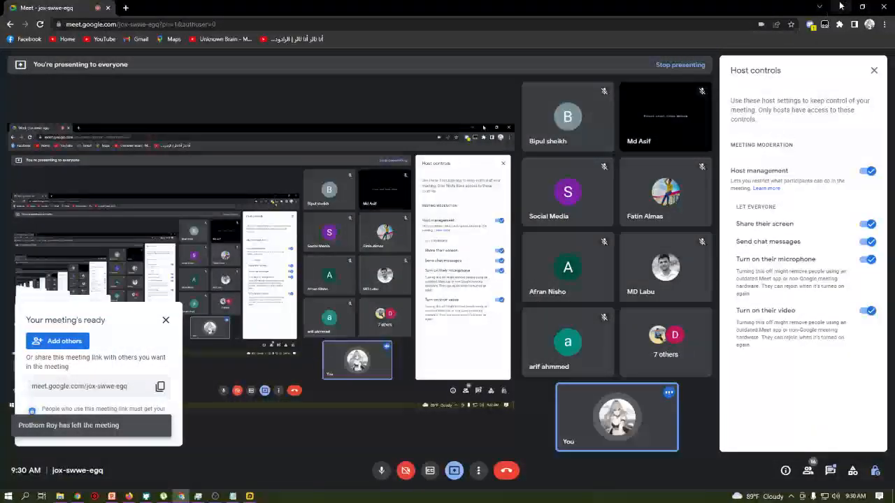
{"action": "key", "text": "alt+Tab"}
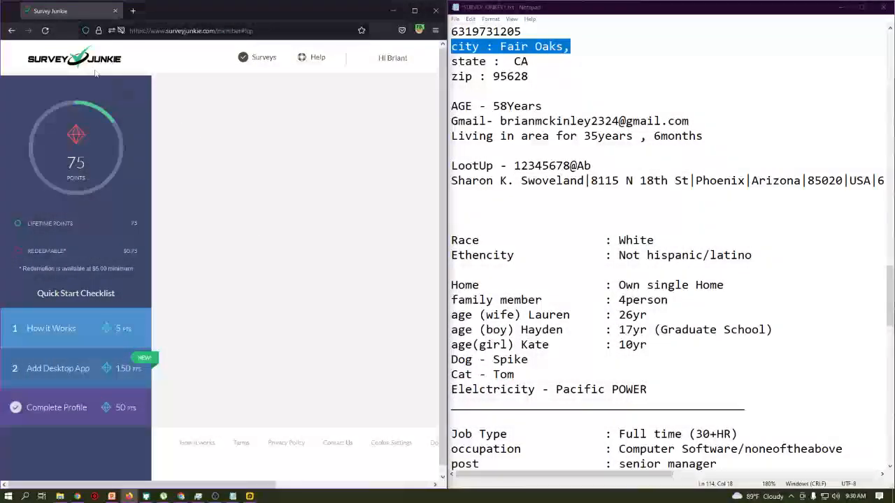
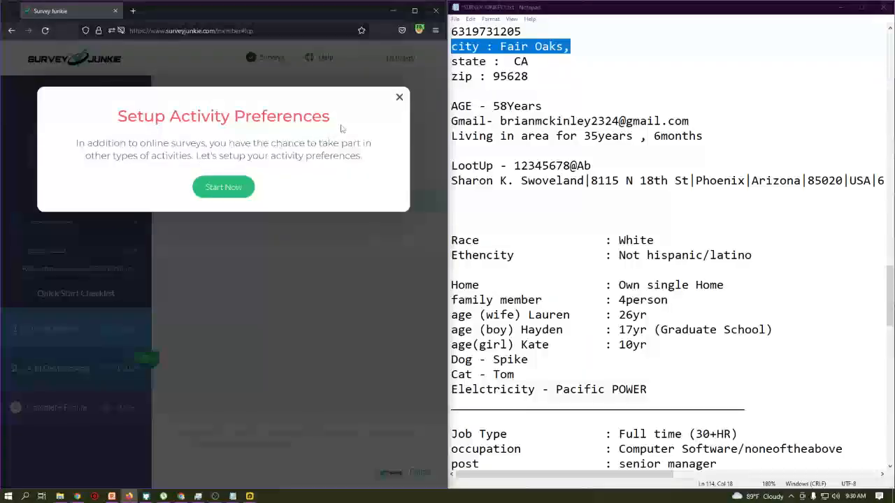
- Close the Activity Preferences and Survey Medley popups, then zoom the browser out to 50%
{"action": "left_click", "coordinate": [400, 98]}
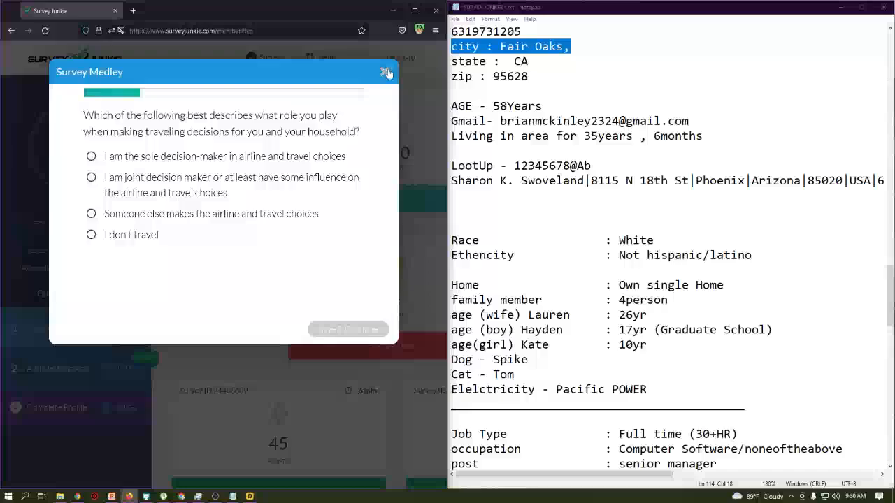
{"action": "left_click", "coordinate": [386, 71]}
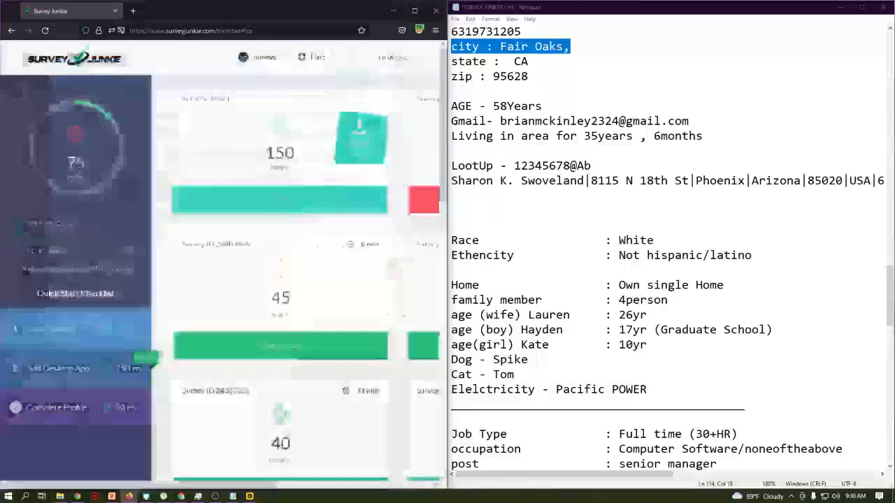
{"action": "key", "text": "ctrl+minus"}
{"action": "key", "text": "ctrl+minus"}
{"action": "key", "text": "ctrl+minus"}
{"action": "key", "text": "ctrl+minus"}
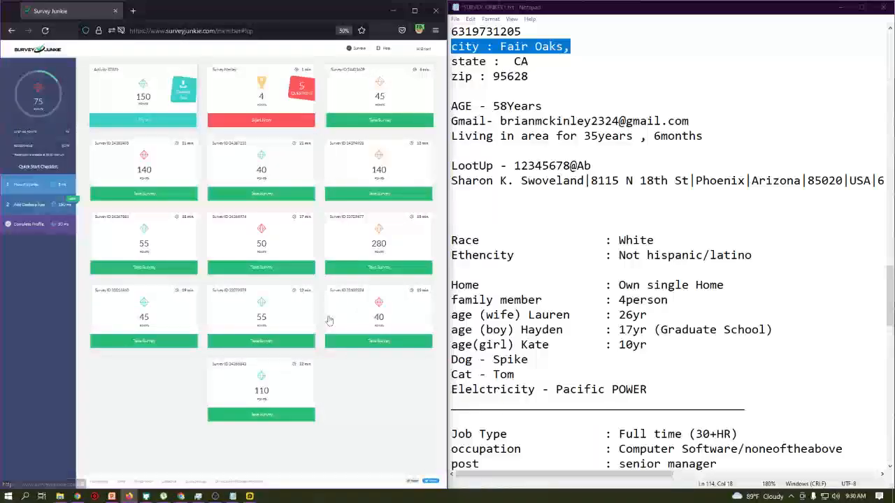
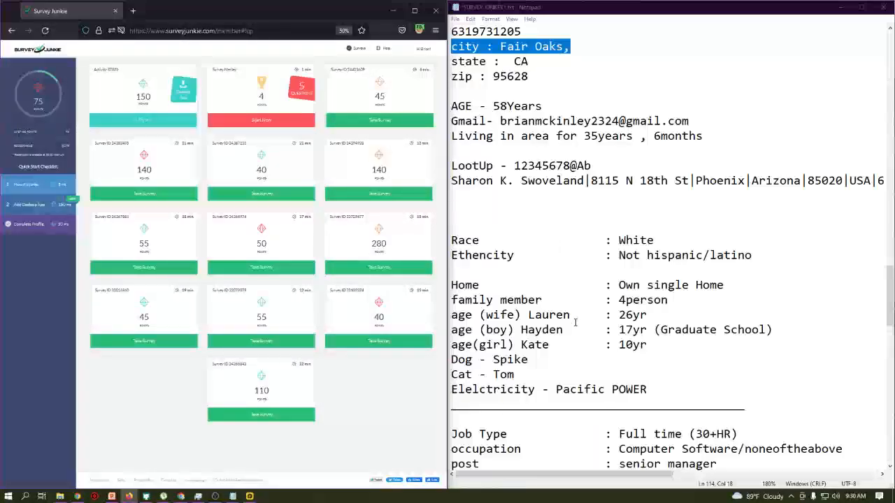
- Delete the block from the AGE line through LootUp in the Notepad profile notes
{"action": "scroll", "coordinate": [575, 322], "scroll_direction": "up", "scroll_amount": 3}
{"action": "scroll", "coordinate": [575, 274], "scroll_direction": "down", "scroll_amount": 5}
{"action": "scroll", "coordinate": [575, 274], "scroll_direction": "down", "scroll_amount": 4}
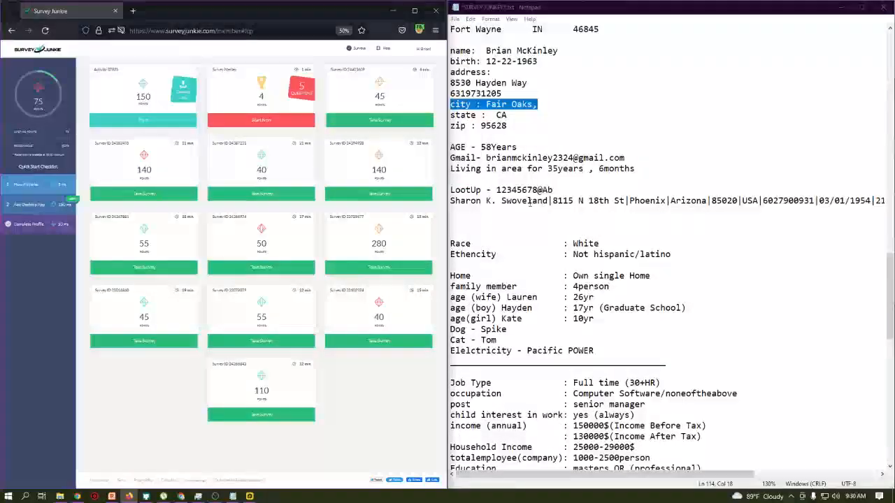
{"action": "left_click_drag", "start_coordinate": [451, 201], "coordinate": [669, 133]}
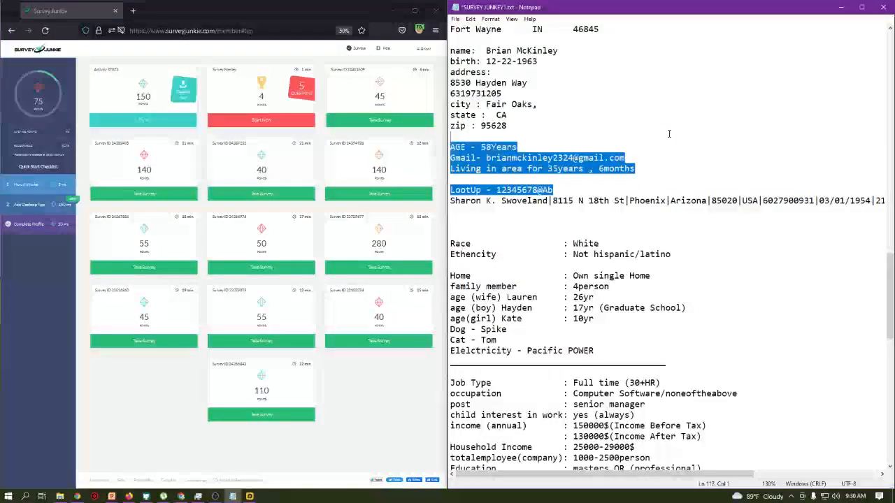
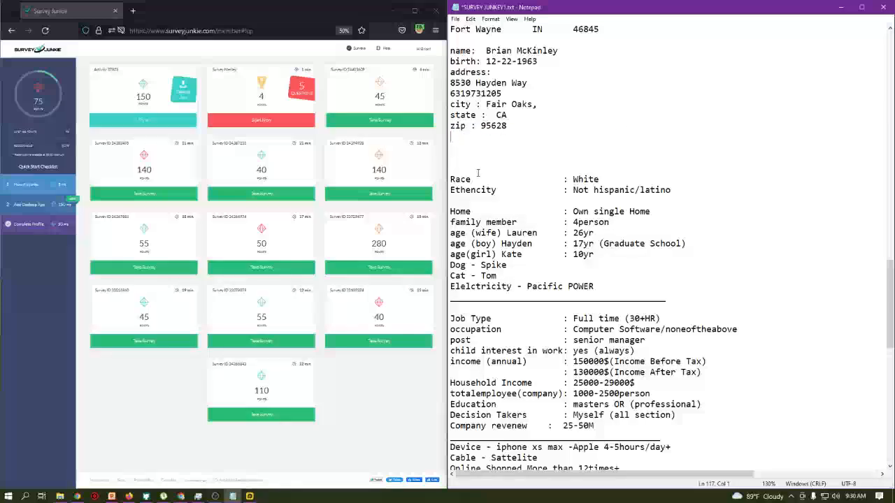
- Insert a long dashed separator line below the first contact block in the Notepad notes
{"action": "scroll", "coordinate": [476, 172], "scroll_direction": "up", "scroll_amount": 1}
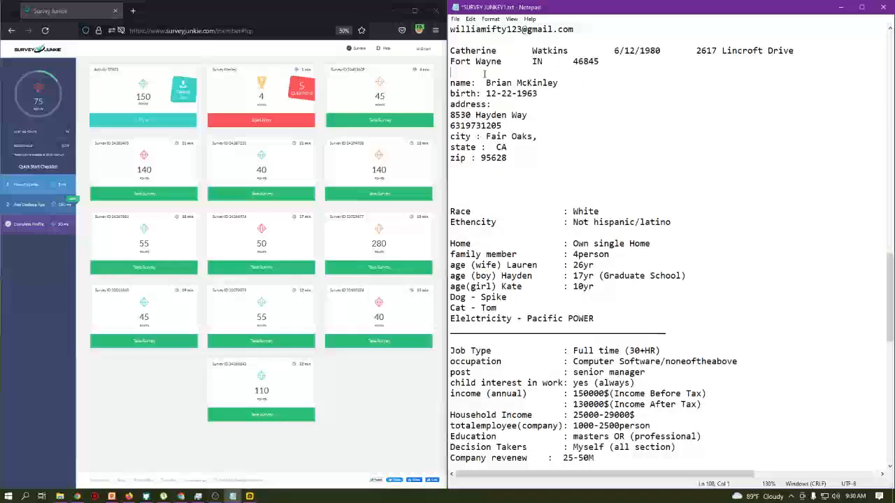
{"action": "left_click", "coordinate": [487, 73]}
{"action": "key", "text": "Return"}
{"action": "key", "text": "Return"}
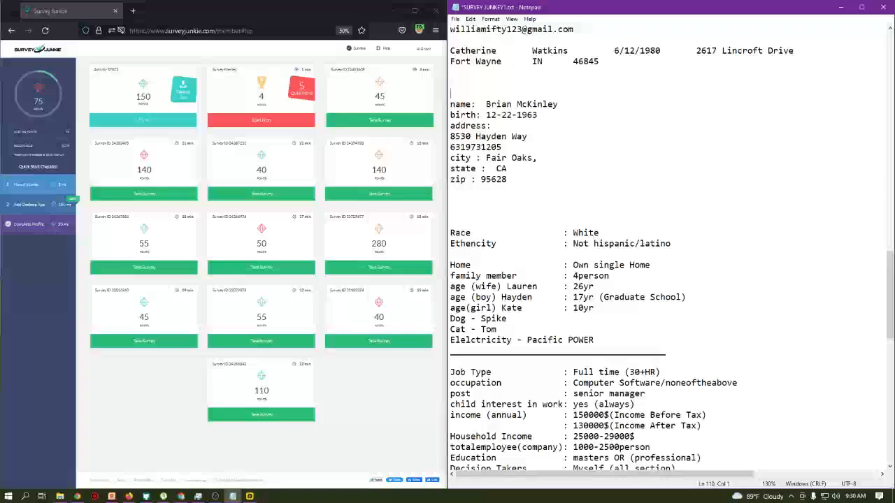
{"action": "type", "text": "-----------------------------------------------------"}
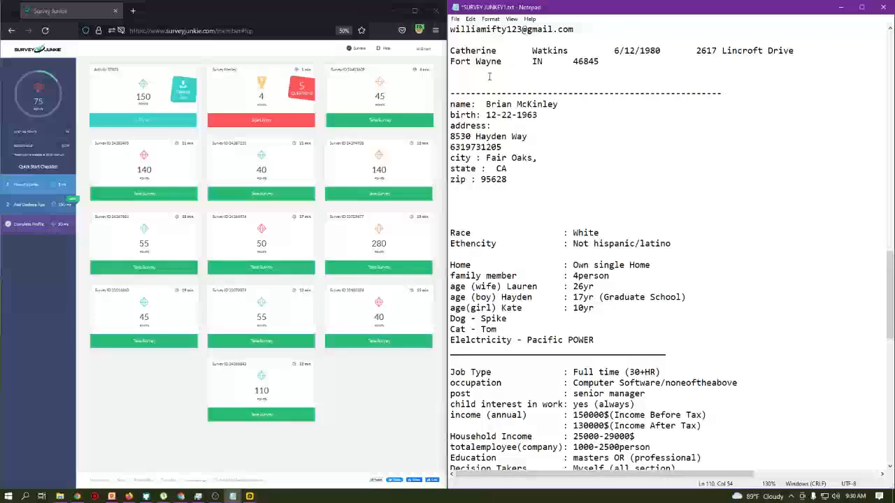
{"action": "scroll", "coordinate": [489, 77], "scroll_direction": "down", "scroll_amount": 2}
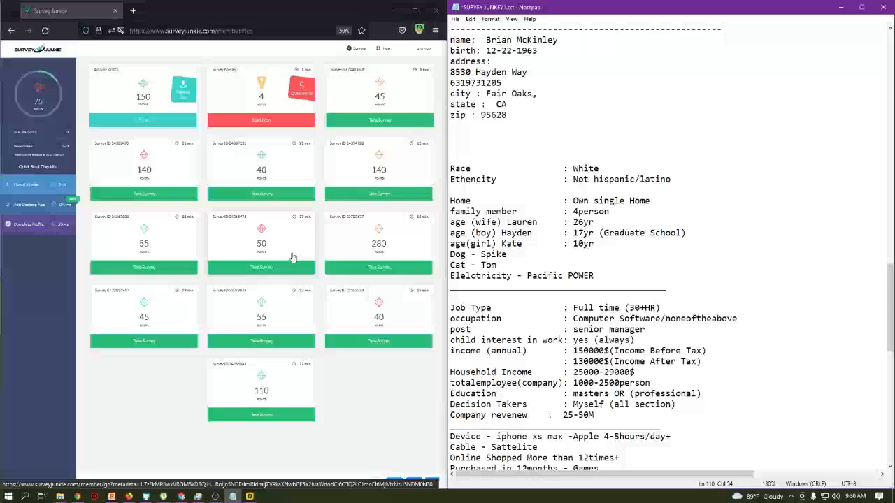
{"action": "left_click", "coordinate": [143, 344]}
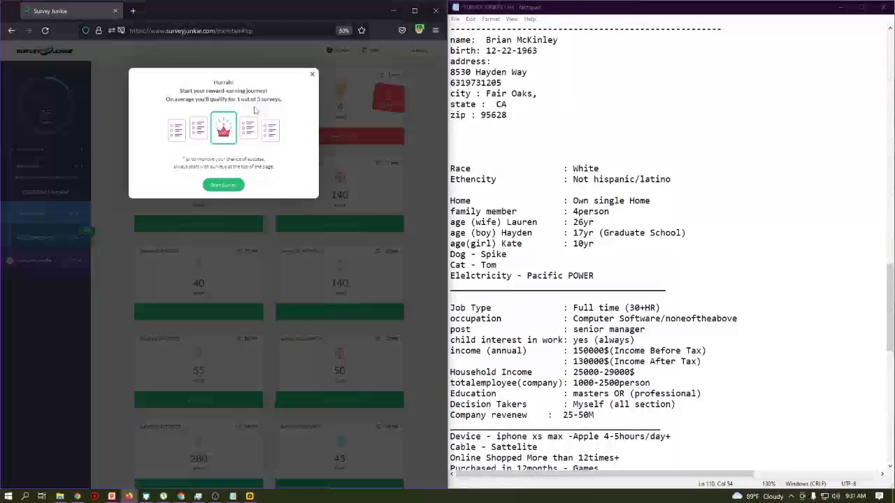
- Start the 45-point survey and open whoer.net in a new tab to check the IP
{"action": "left_click", "coordinate": [232, 186]}
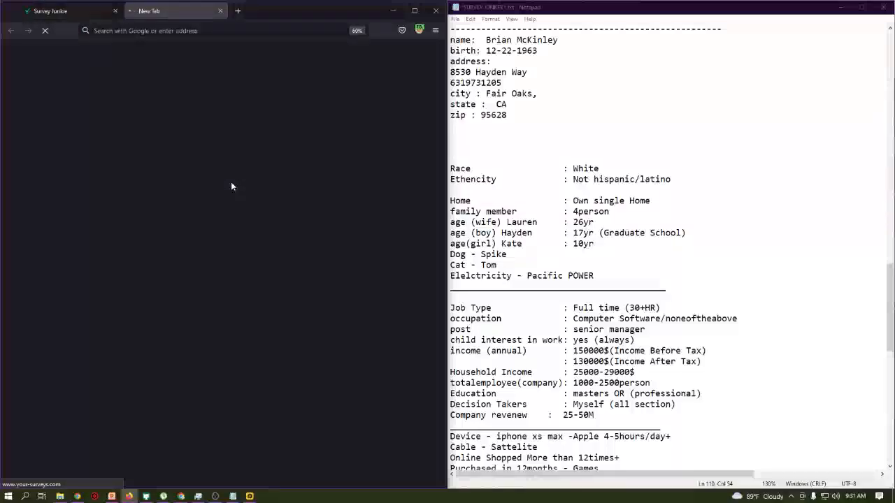
{"action": "left_click", "coordinate": [236, 15]}
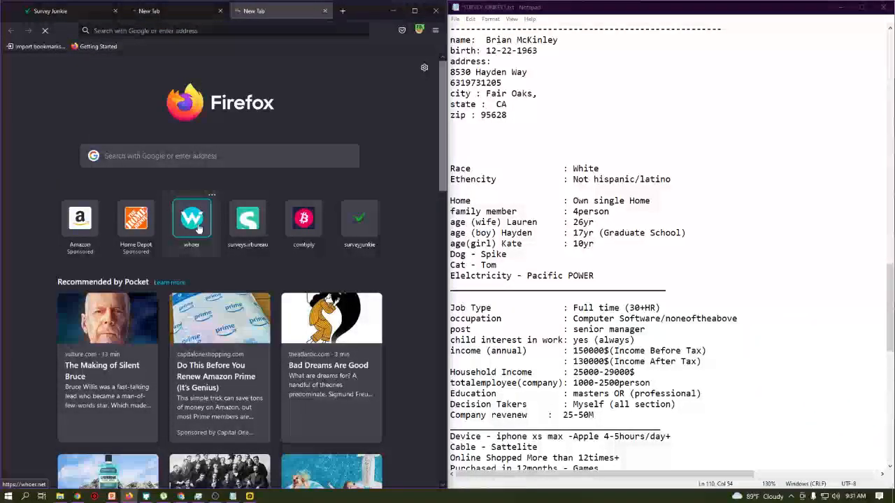
{"action": "left_click", "coordinate": [198, 223]}
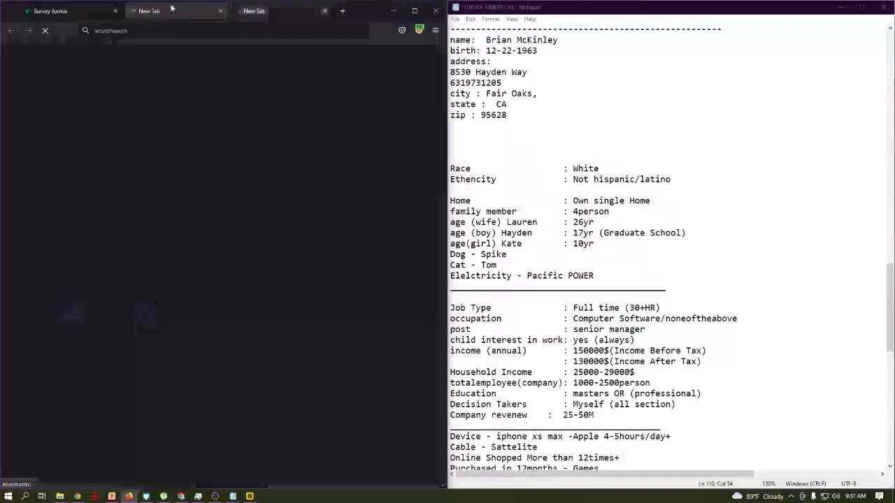
{"action": "left_click", "coordinate": [171, 11]}
{"action": "left_click", "coordinate": [269, 11]}
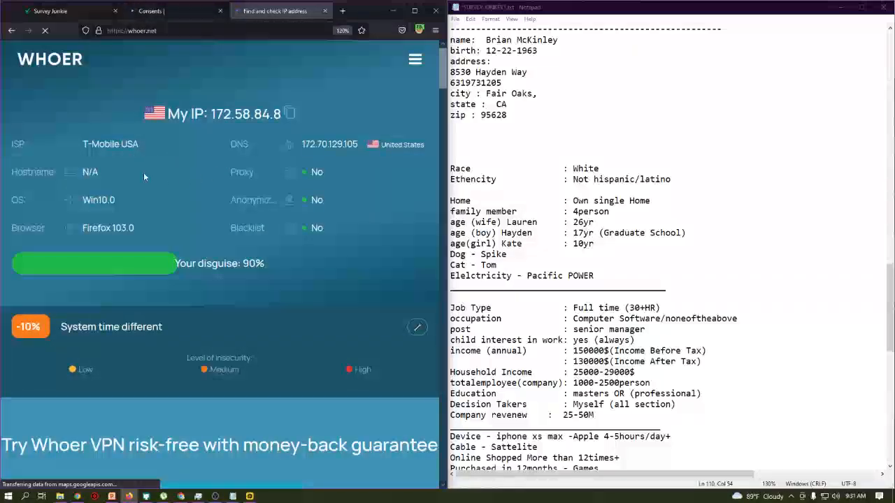
- Review the whoer.net result, then accept all cookie consent terms on the survey's Consents page
{"action": "left_click", "coordinate": [186, 17]}
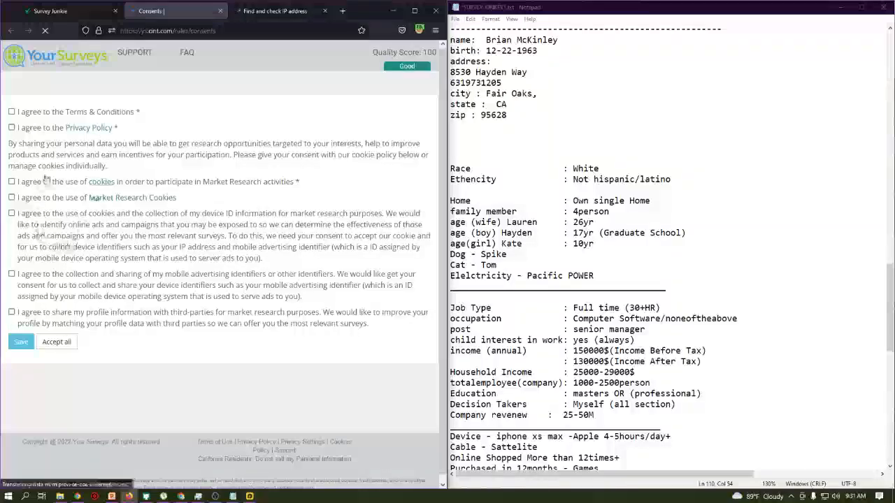
{"action": "left_click", "coordinate": [65, 342]}
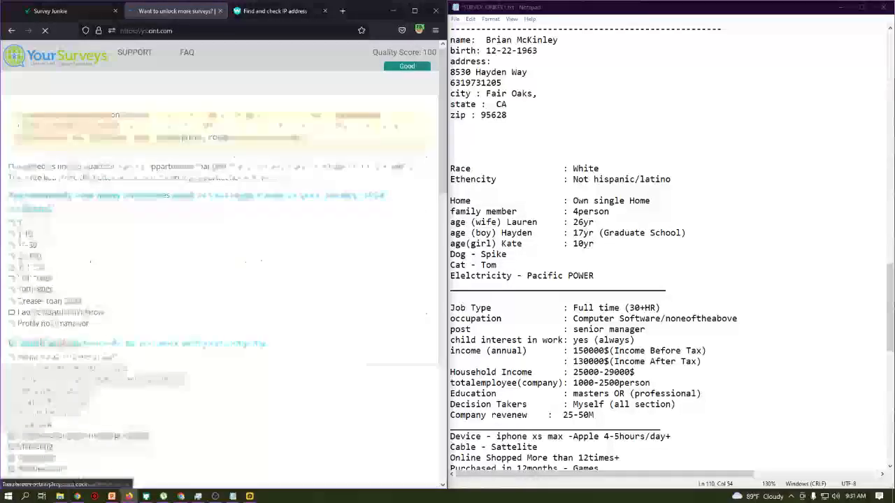
- Answer 1001-5000 employees and Technology Development Software (not only IT) as job area
{"action": "scroll", "coordinate": [82, 153], "scroll_direction": "down", "scroll_amount": 2}
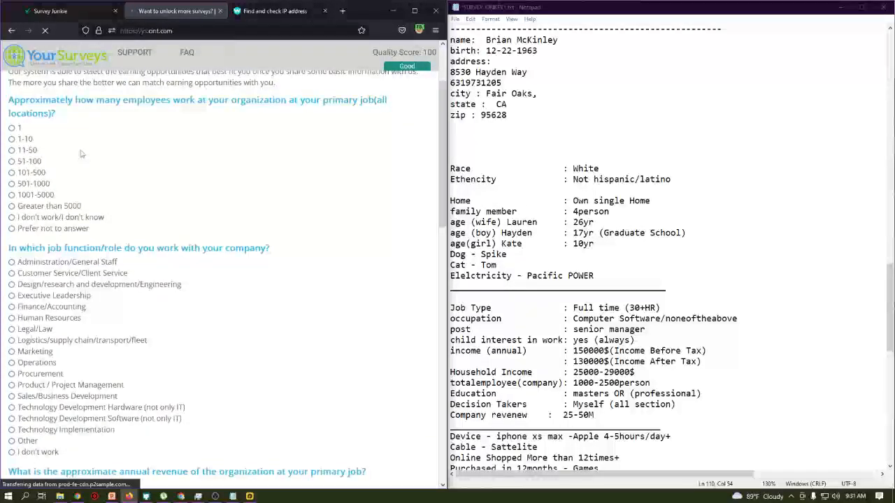
{"action": "left_click_drag", "start_coordinate": [41, 100], "coordinate": [387, 102]}
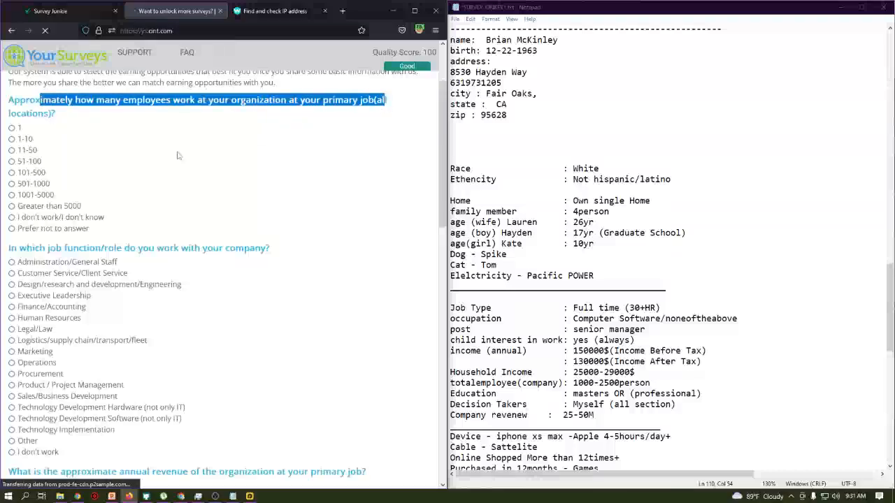
{"action": "left_click", "coordinate": [48, 200]}
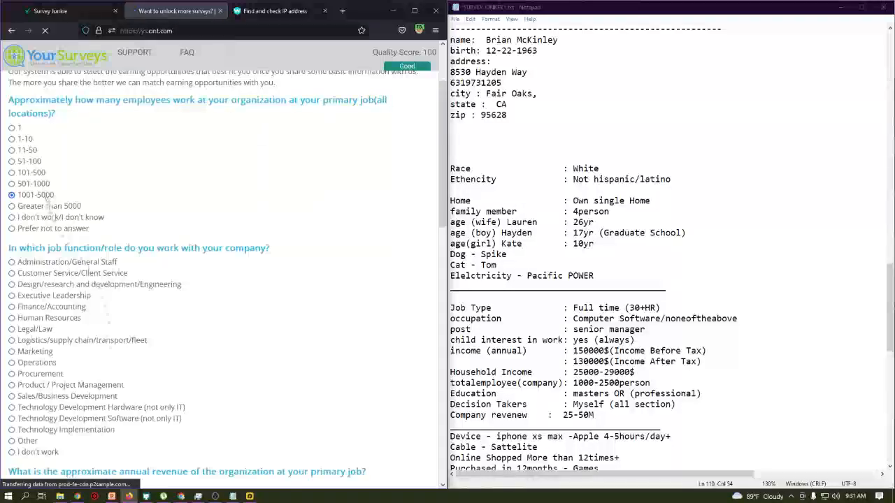
{"action": "scroll", "coordinate": [59, 195], "scroll_direction": "down", "scroll_amount": 2}
{"action": "left_click_drag", "start_coordinate": [67, 153], "coordinate": [266, 153]}
{"action": "left_click_drag", "start_coordinate": [572, 318], "coordinate": [742, 318]}
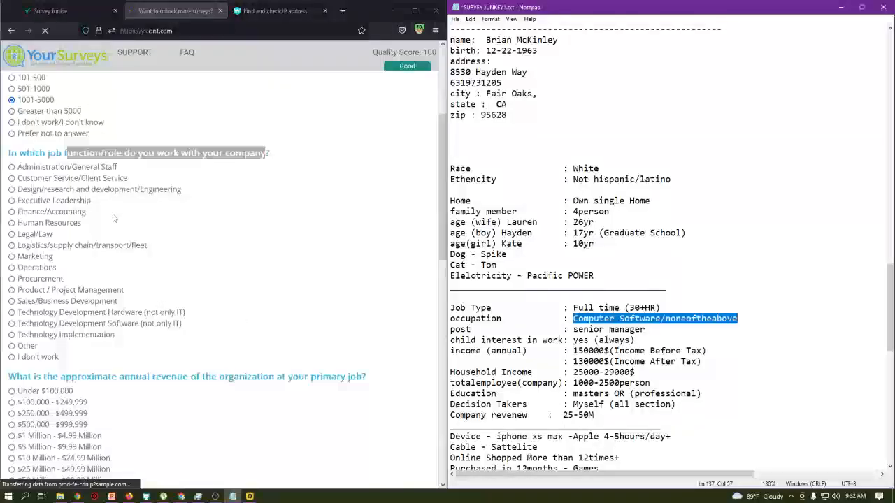
{"action": "left_click", "coordinate": [78, 324]}
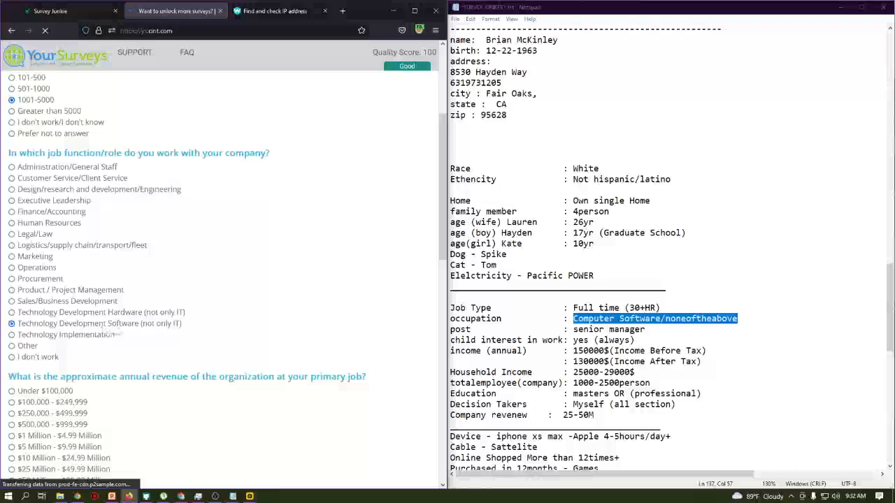
- Choose $25 Million - $49.99 Million as the company revenue, matching the notes
{"action": "scroll", "coordinate": [125, 332], "scroll_direction": "down", "scroll_amount": 2}
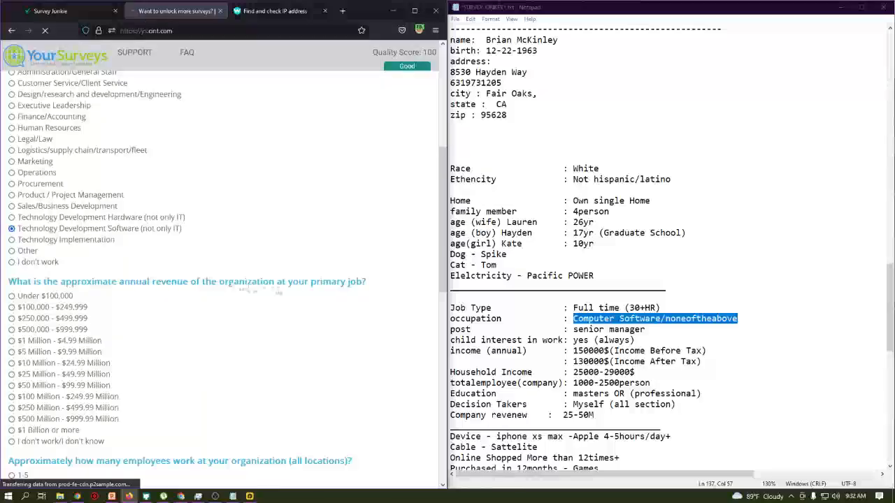
{"action": "scroll", "coordinate": [641, 305], "scroll_direction": "down", "scroll_amount": 2}
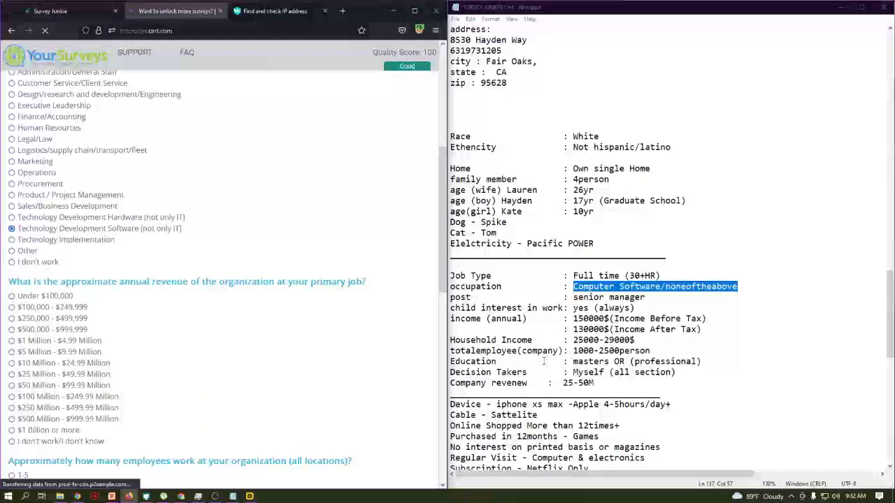
{"action": "left_click_drag", "start_coordinate": [451, 351], "coordinate": [617, 349]}
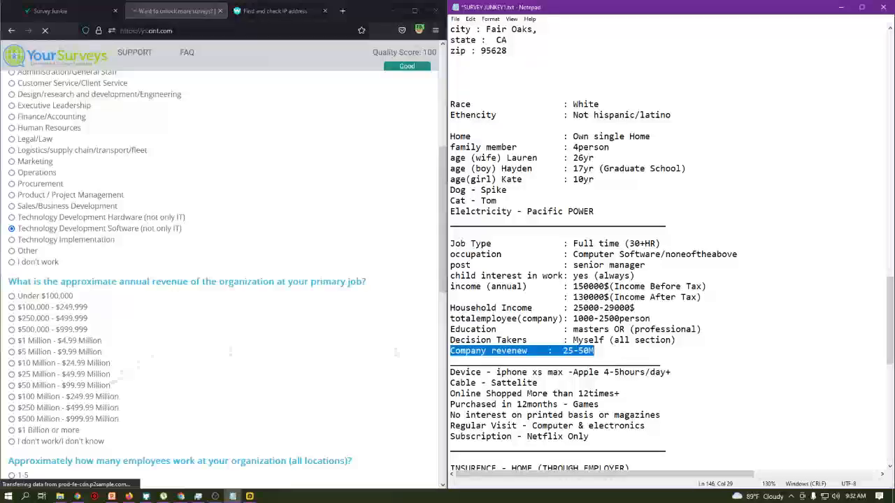
{"action": "left_click", "coordinate": [82, 376]}
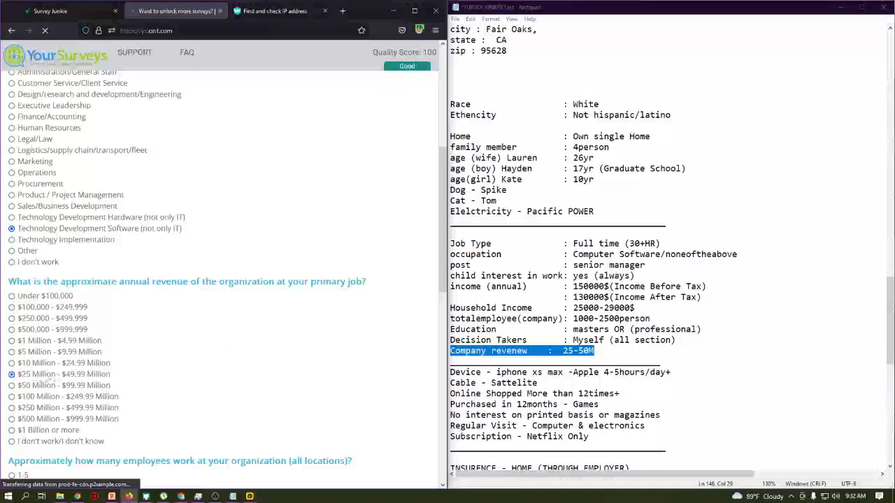
{"action": "scroll", "coordinate": [170, 231], "scroll_direction": "down", "scroll_amount": 3}
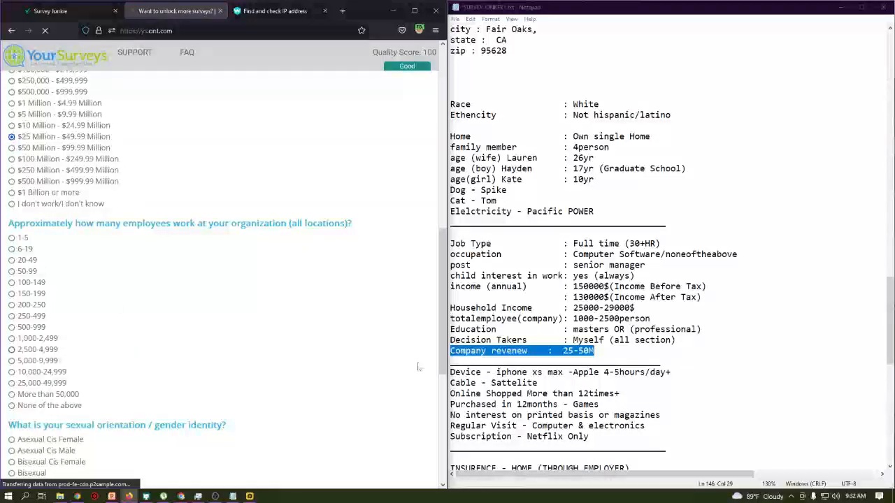
{"action": "key", "text": "ctrl+plus"}
- Answer 1,000-2,499 employees at all locations, correcting an initial 2,500-4,999 choice
{"action": "scroll", "coordinate": [283, 373], "scroll_direction": "down", "scroll_amount": 5}
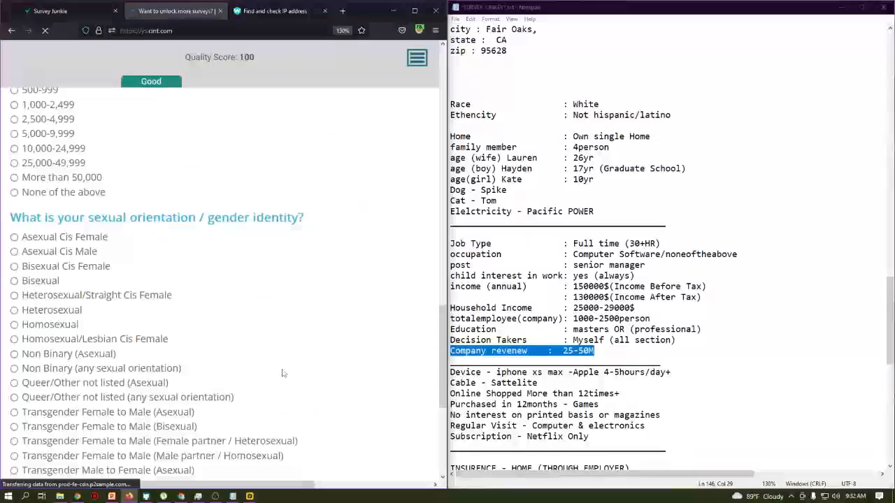
{"action": "scroll", "coordinate": [283, 373], "scroll_direction": "up", "scroll_amount": 3}
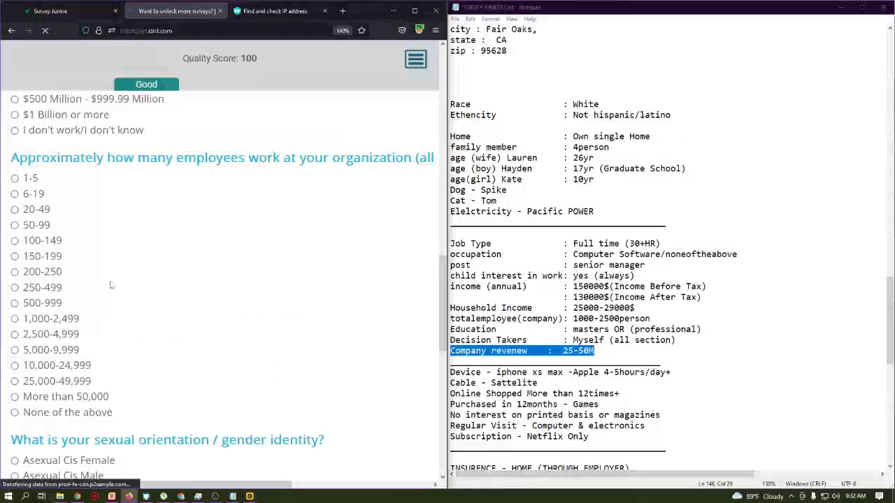
{"action": "key", "text": "ctrl+minus"}
{"action": "left_click_drag", "start_coordinate": [223, 151], "coordinate": [380, 159]}
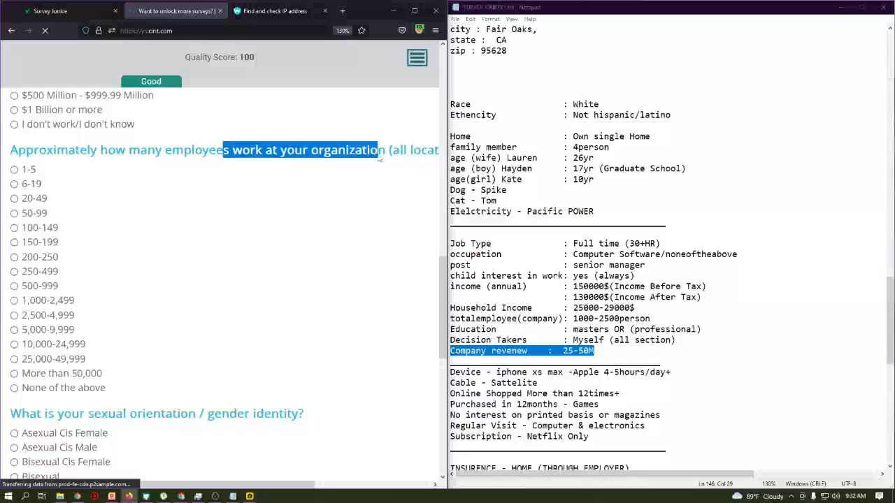
{"action": "left_click", "coordinate": [68, 318]}
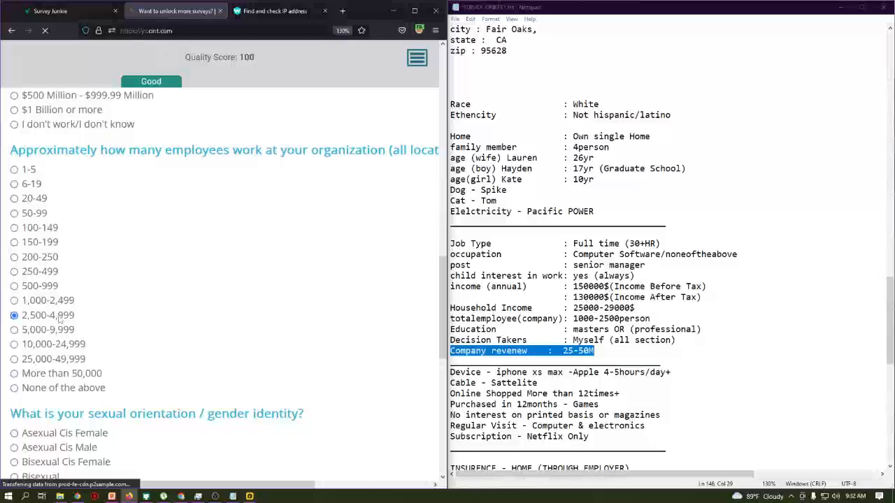
{"action": "left_click", "coordinate": [68, 305]}
{"action": "left_click_drag", "start_coordinate": [573, 319], "coordinate": [652, 319]}
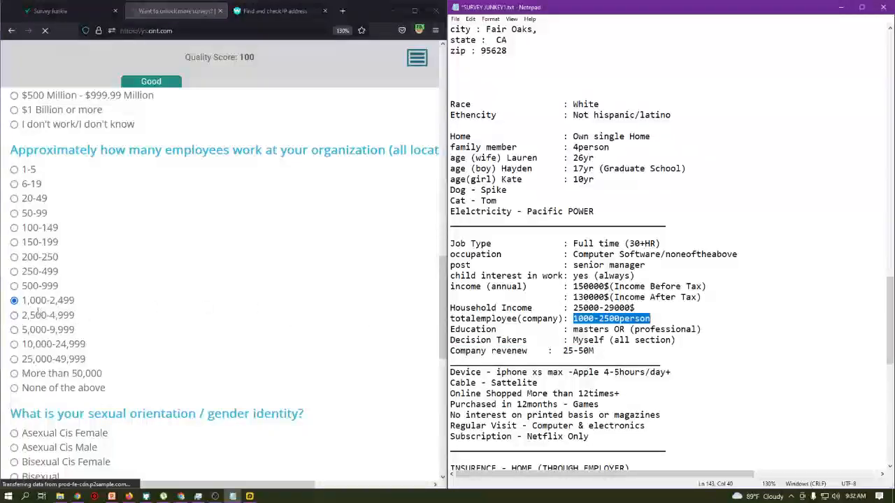
{"action": "scroll", "coordinate": [43, 311], "scroll_direction": "up", "scroll_amount": 11}
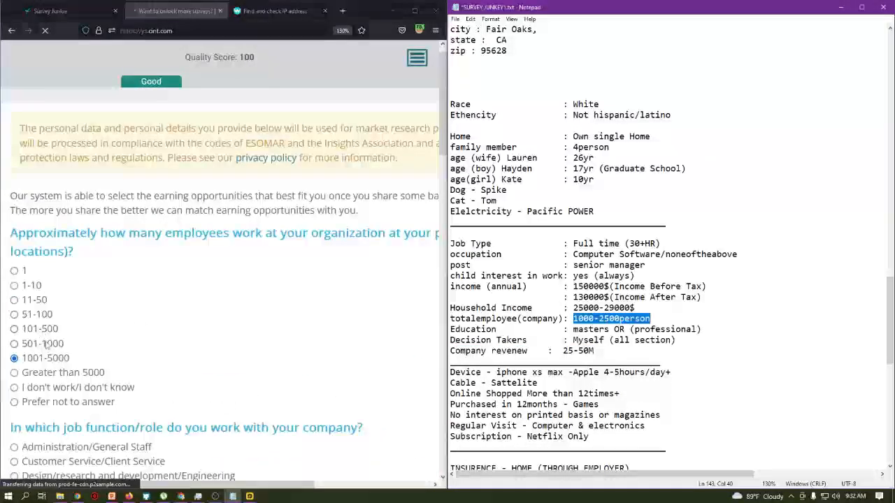
{"action": "left_click", "coordinate": [43, 359]}
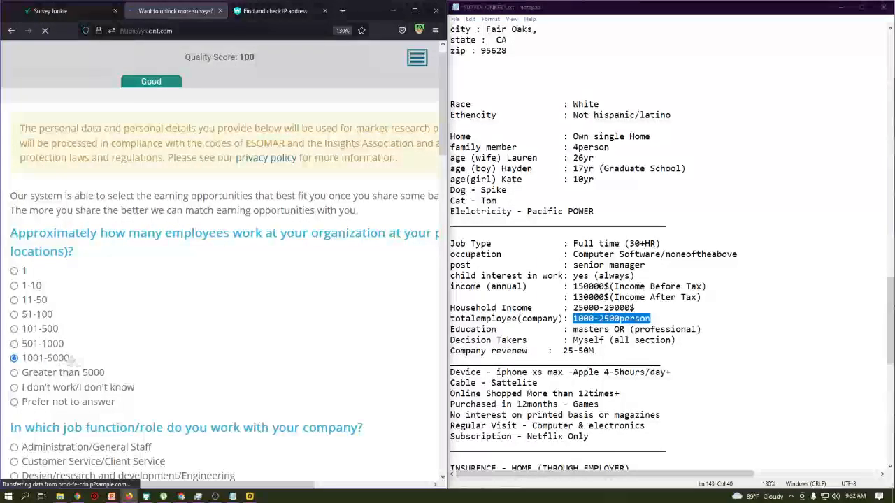
- Answer Heterosexual/Straight Cis Female for orientation, submit the page, and reset page zoom
{"action": "scroll", "coordinate": [66, 358], "scroll_direction": "down", "scroll_amount": 20}
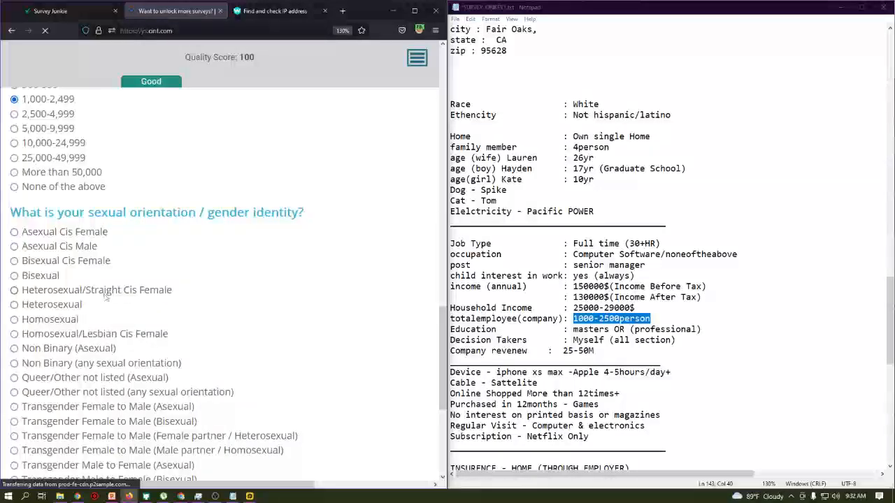
{"action": "left_click", "coordinate": [131, 296]}
{"action": "scroll", "coordinate": [140, 299], "scroll_direction": "down", "scroll_amount": 3}
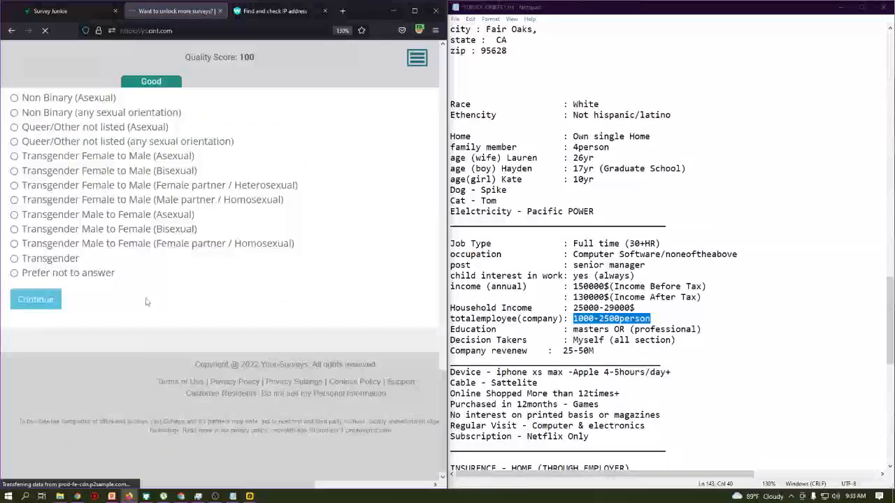
{"action": "left_click", "coordinate": [45, 301]}
{"action": "scroll", "coordinate": [70, 311], "scroll_direction": "up", "scroll_amount": 5}
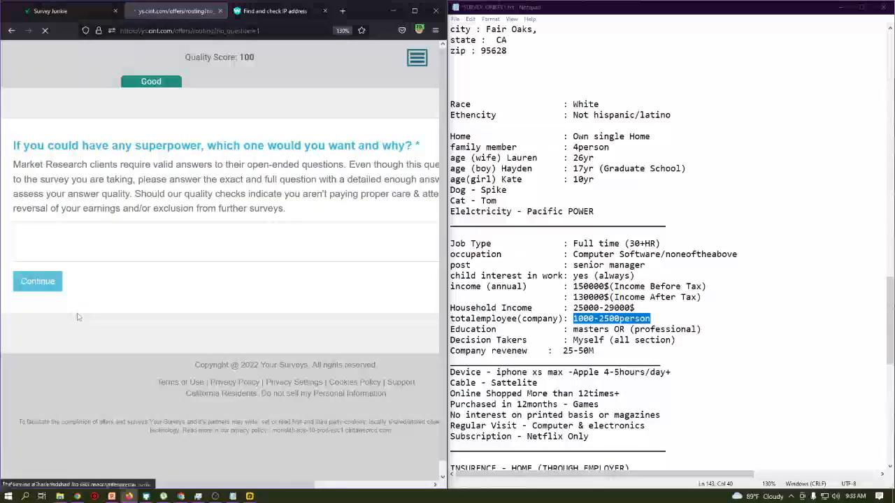
{"action": "key", "text": "ctrl+0"}
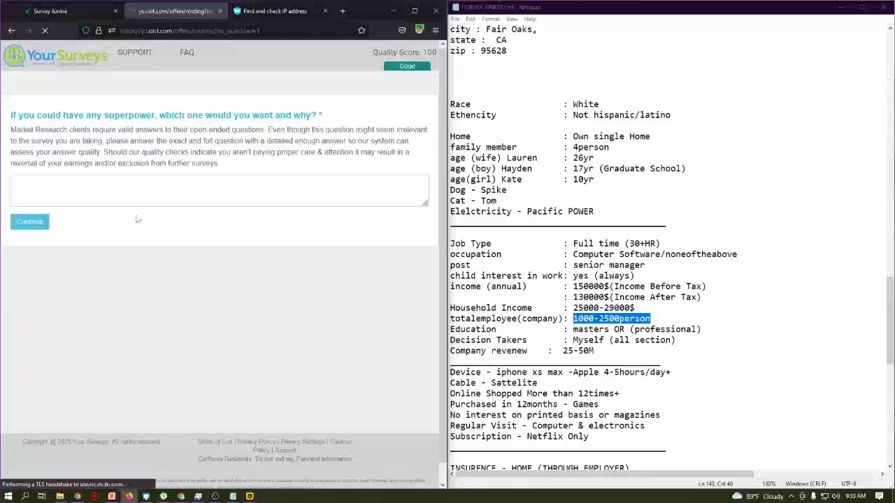
- Begin the superpower answer: would like to be Superman because he's so powerful and good-hearted
{"action": "left_click", "coordinate": [141, 200]}
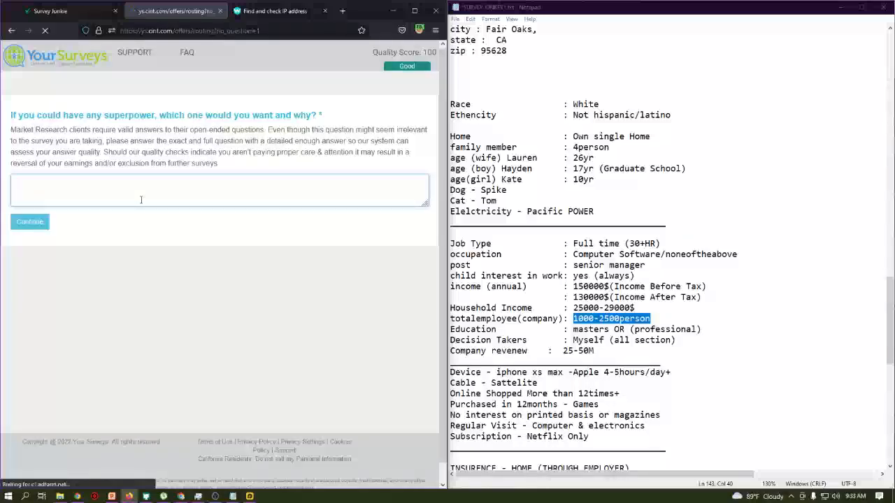
{"action": "type", "text": "I would like"}
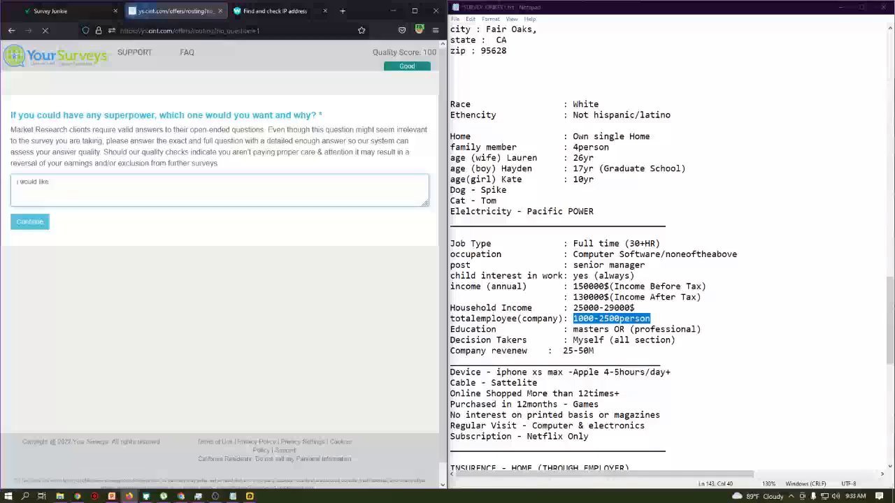
{"action": "type", "text": ","}
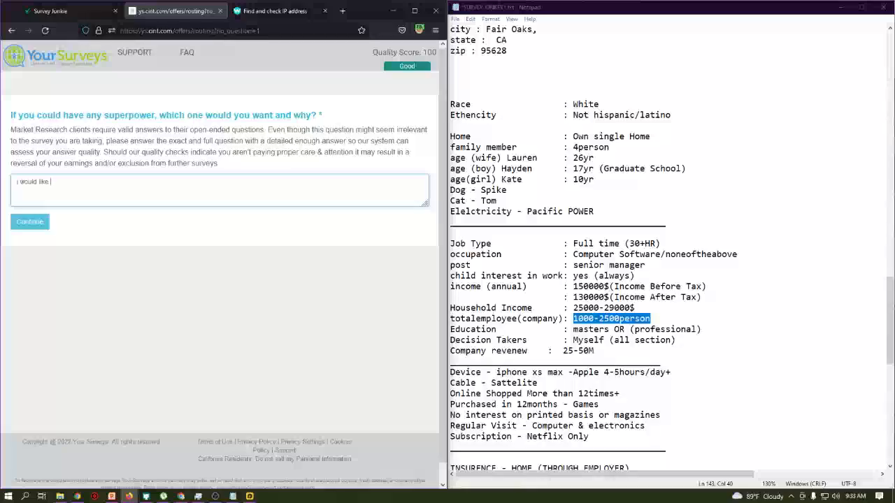
{"action": "type", "text": "to"}
{"action": "type", "text": " be super man because it is ad powe"}
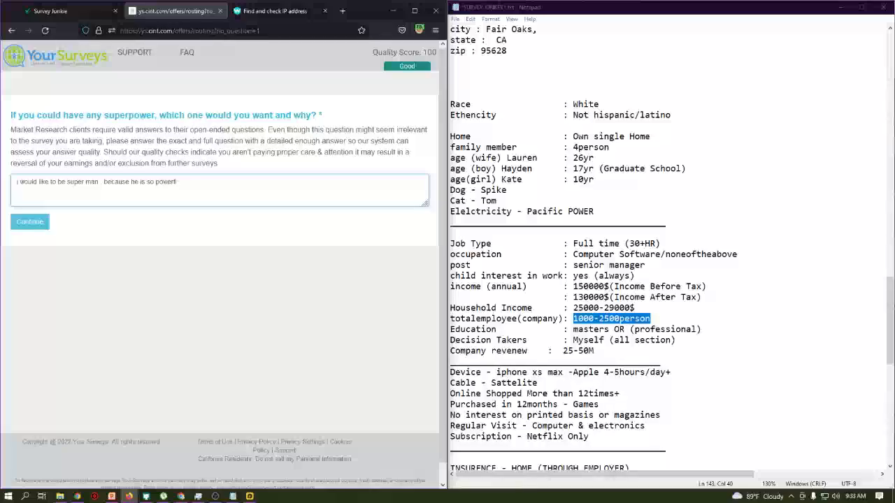
{"action": "type", "text": "rful and good in ha"}
{"action": "key", "text": "BackSpace"}
{"action": "type", "text": "ea"}
- Admit the waiting participant into the Google Meet call and minimize the meeting window
{"action": "left_click", "coordinate": [184, 496]}
{"action": "left_click", "coordinate": [542, 103]}
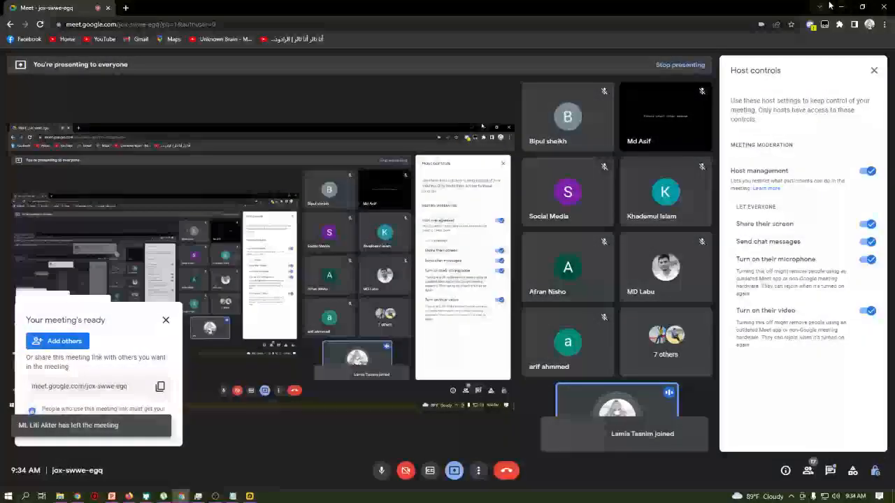
{"action": "left_click", "coordinate": [836, 5]}
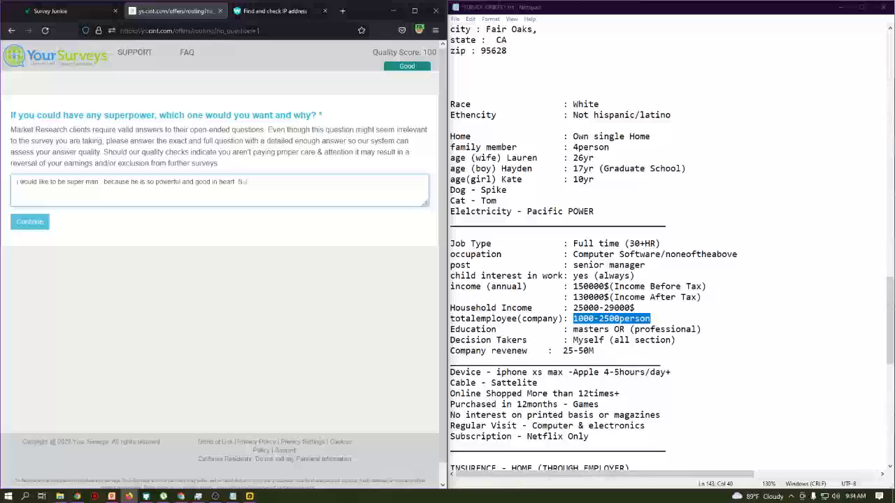
- Finish the superpower answer, adding wanting to help everyone in danger, and submit it
{"action": "type", "text": "ld like to be super man"}
{"action": "type", "text": " . "}
{"action": "type", "text": "and i wi"}
{"action": "type", "text": "ould "}
{"action": "type", "text": "like to help.everyone in"}
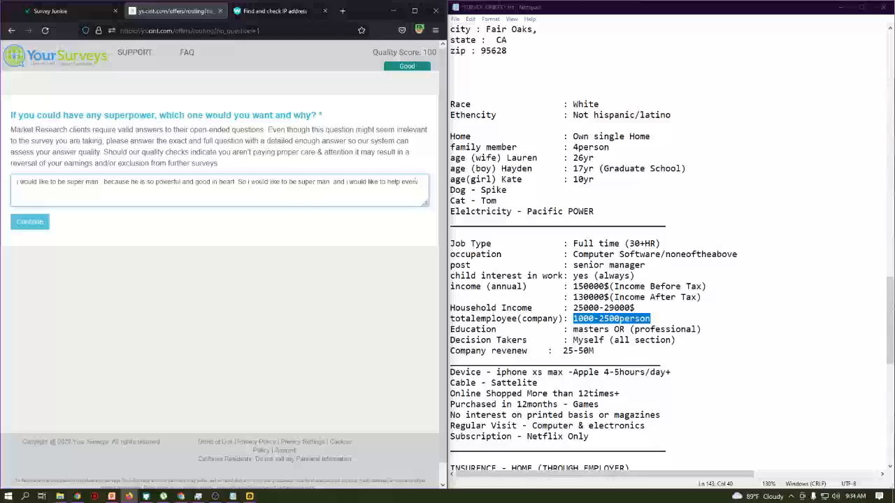
{"action": "type", "text": " danger."}
{"action": "left_click", "coordinate": [29, 222]}
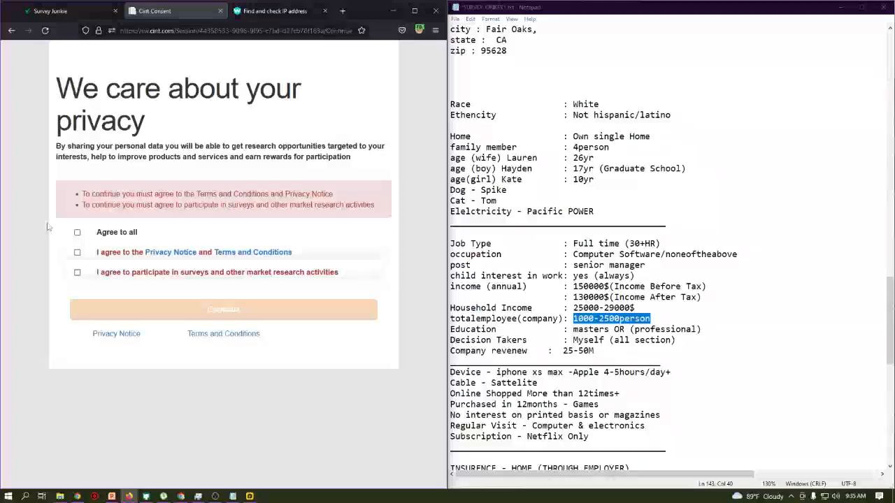
- Agree to all Cint privacy and participation terms and continue
{"action": "left_click", "coordinate": [77, 233]}
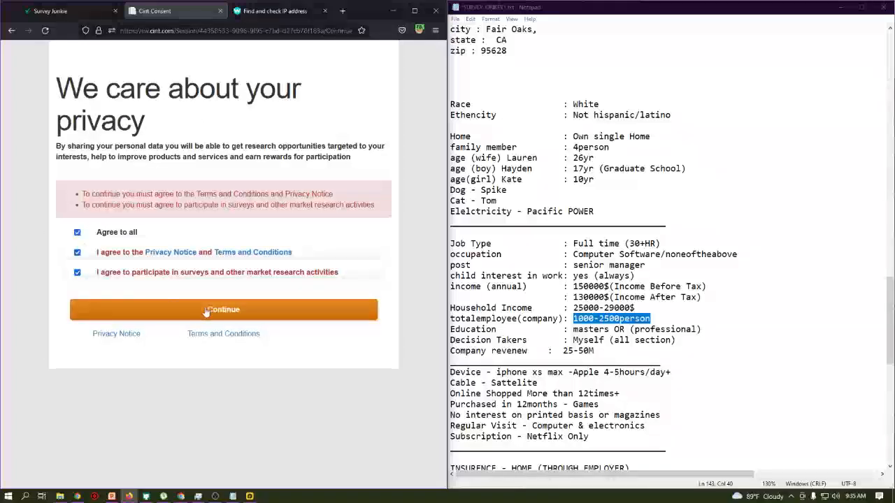
{"action": "left_click", "coordinate": [208, 310]}
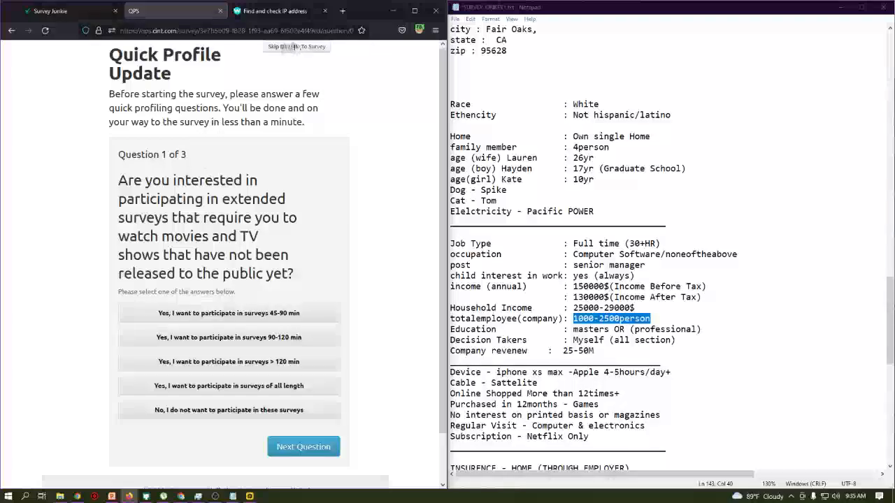
- Skip the Quick Profile Update and go directly to the SKIM survey
{"action": "left_click", "coordinate": [302, 49]}
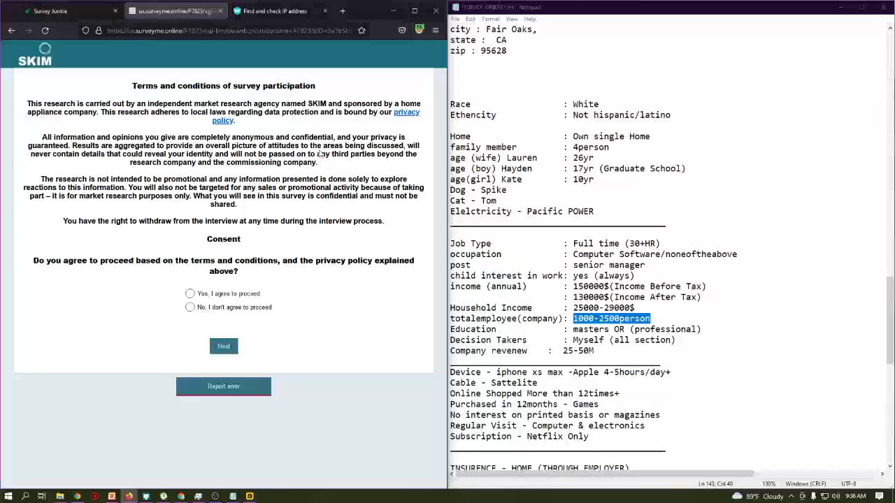
{"action": "left_click", "coordinate": [181, 497]}
- Admit the waiting participant to the Meet call, check the People list, and minimize the meeting
{"action": "left_click", "coordinate": [544, 101]}
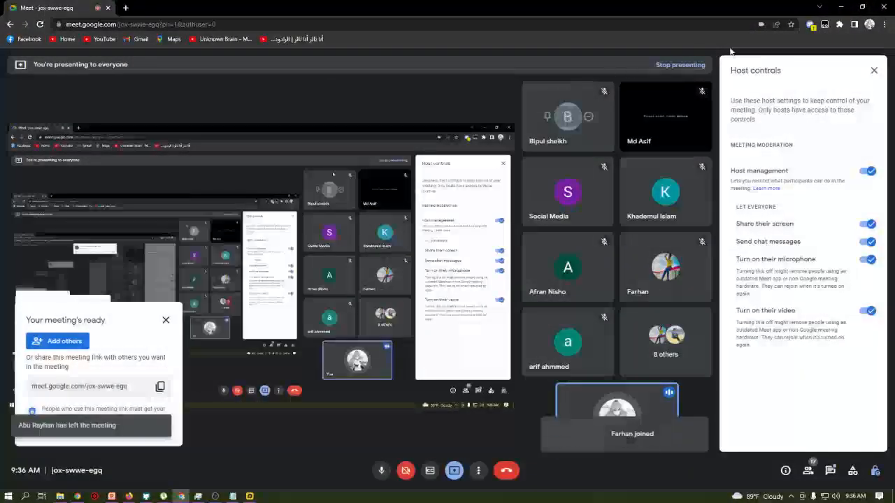
{"action": "left_click", "coordinate": [820, 7]}
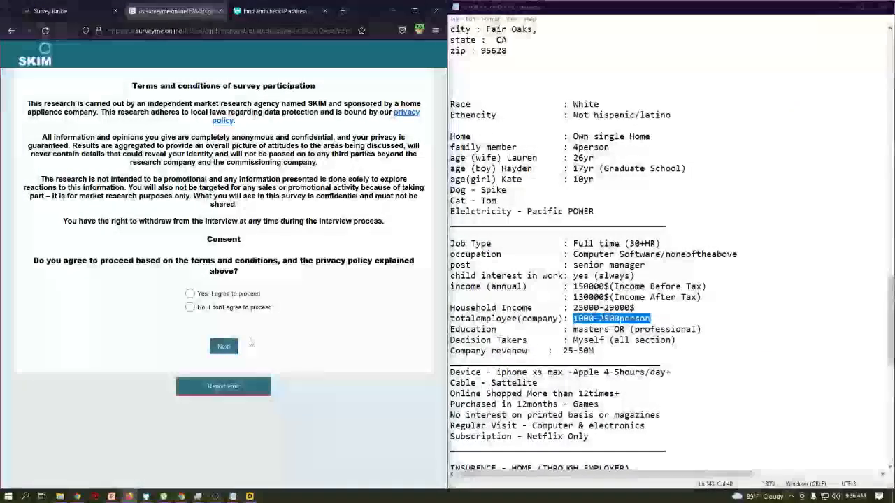
{"action": "left_click", "coordinate": [181, 497]}
{"action": "left_click", "coordinate": [809, 470]}
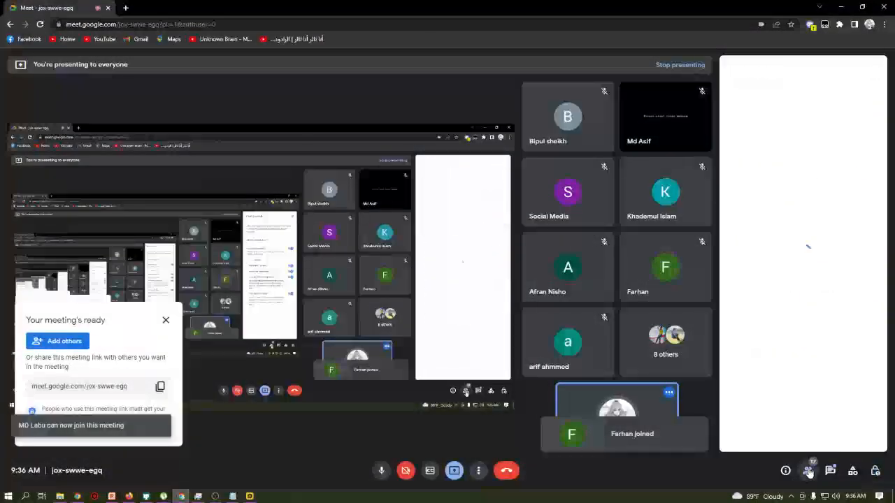
{"action": "scroll", "coordinate": [799, 282], "scroll_direction": "down", "scroll_amount": 5}
{"action": "scroll", "coordinate": [799, 282], "scroll_direction": "up", "scroll_amount": 3}
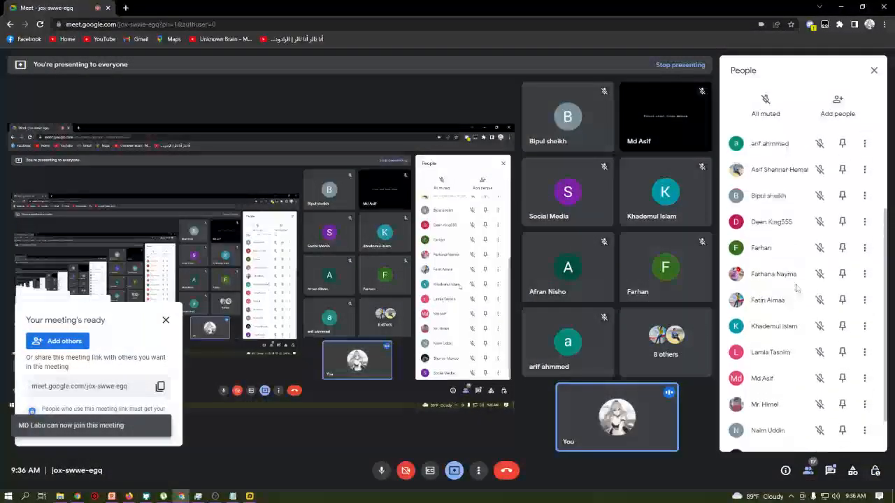
{"action": "left_click", "coordinate": [820, 7]}
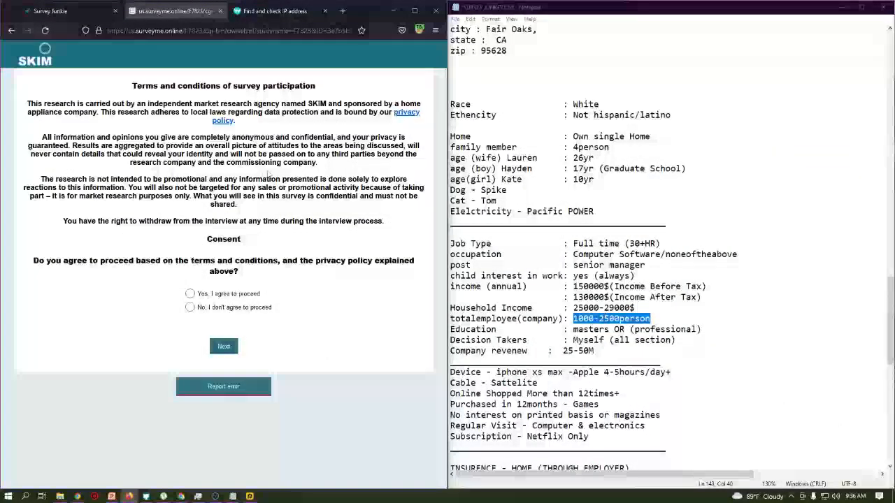
- Agree to proceed with the survey and start the past-research question
{"action": "left_click", "coordinate": [190, 293]}
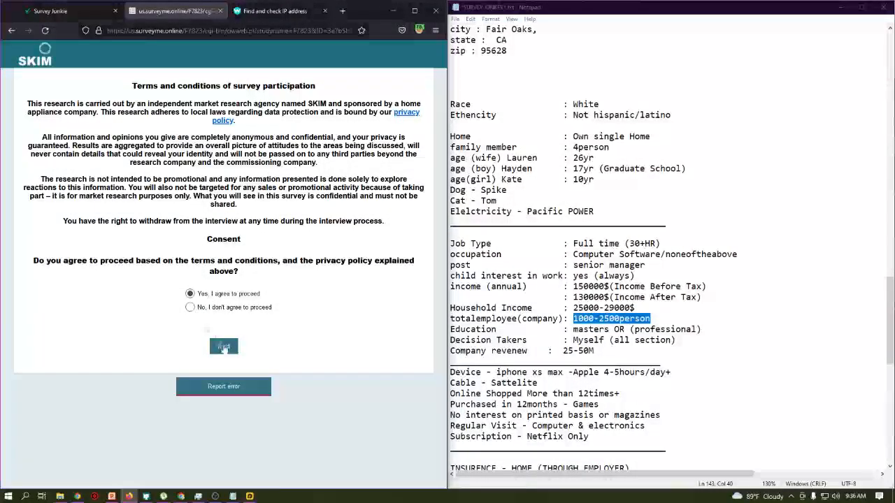
{"action": "left_click", "coordinate": [224, 346]}
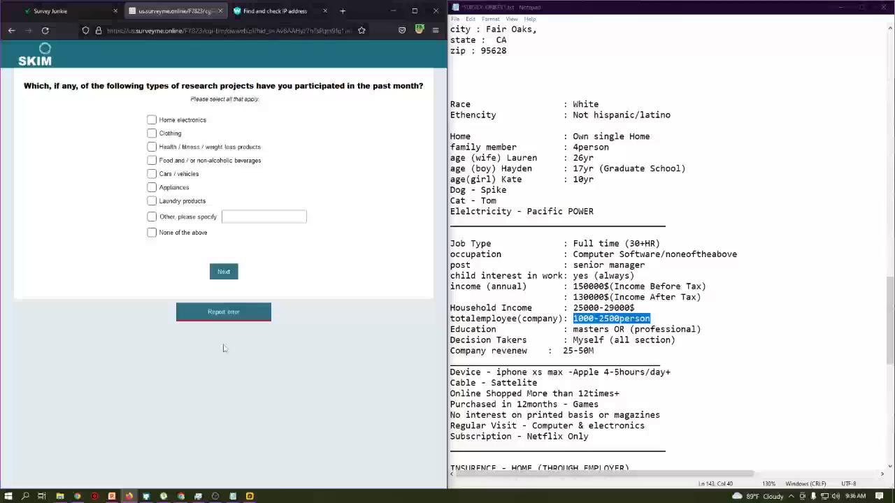
{"action": "left_click_drag", "start_coordinate": [182, 86], "coordinate": [436, 89]}
{"action": "left_click", "coordinate": [169, 232]}
{"action": "left_click_drag", "start_coordinate": [181, 85], "coordinate": [390, 84]}
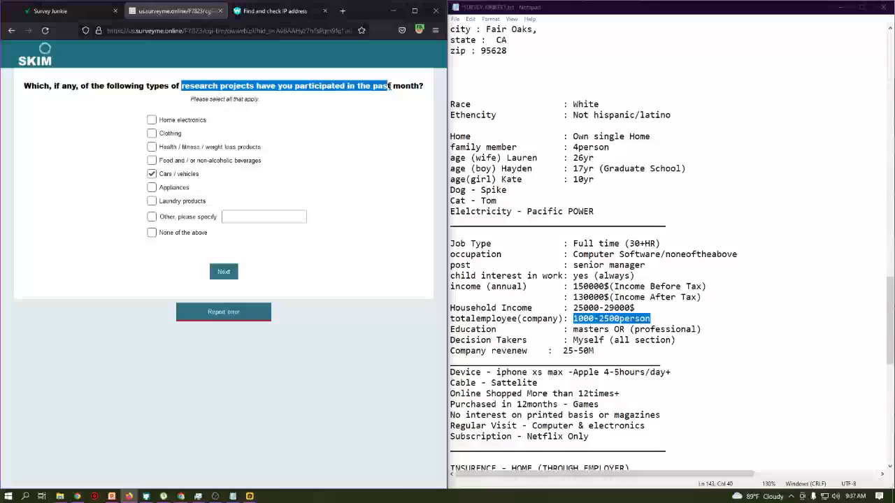
- Mark Clothing, Food/beverages, Cars/vehicles and Laundry products as past research and submit
{"action": "left_click", "coordinate": [328, 126]}
{"action": "left_click", "coordinate": [173, 236]}
{"action": "left_click", "coordinate": [175, 176]}
{"action": "left_click", "coordinate": [180, 162]}
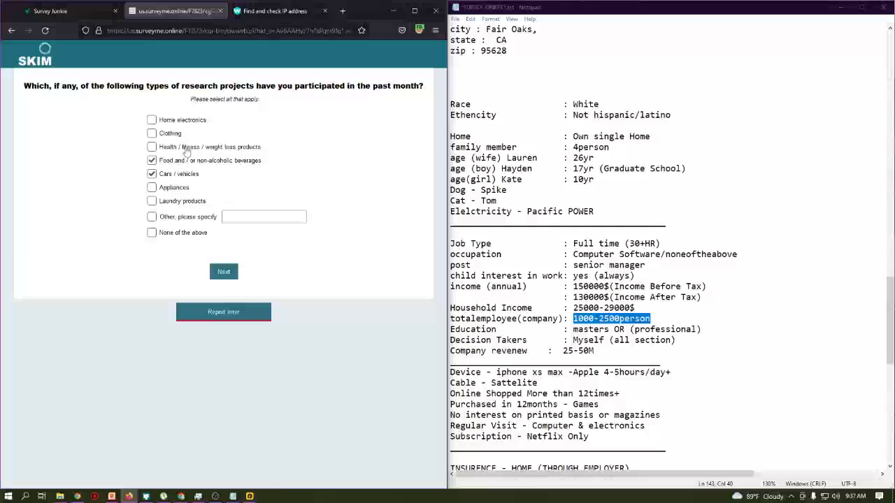
{"action": "left_click", "coordinate": [175, 136]}
{"action": "left_click", "coordinate": [181, 204]}
{"action": "left_click_drag", "start_coordinate": [54, 86], "coordinate": [371, 232]}
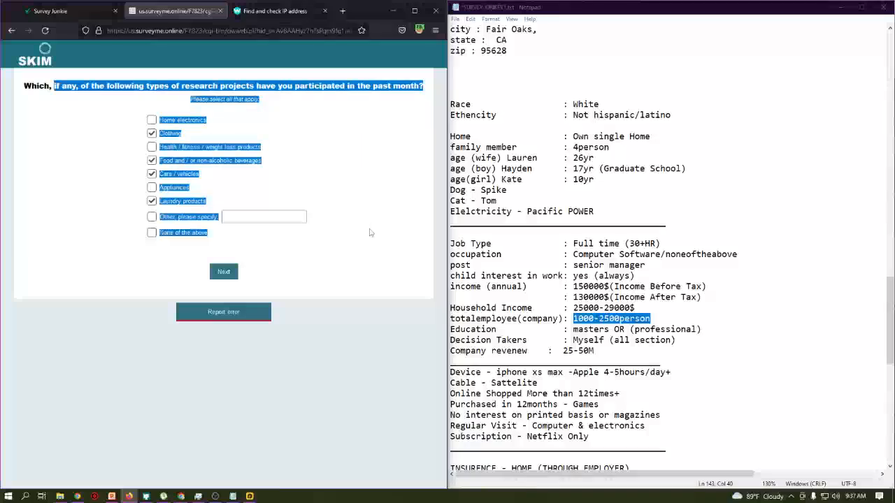
{"action": "left_click", "coordinate": [223, 274]}
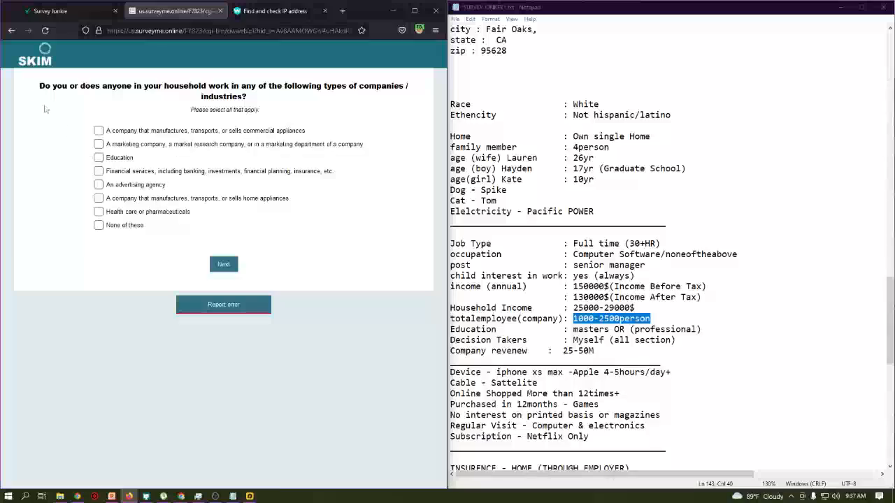
- Answer None of these for household members' industries, zooming the page in, and submit
{"action": "left_click_drag", "start_coordinate": [33, 86], "coordinate": [135, 185]}
{"action": "left_click", "coordinate": [136, 186]}
{"action": "left_click_drag", "start_coordinate": [582, 255], "coordinate": [734, 254]}
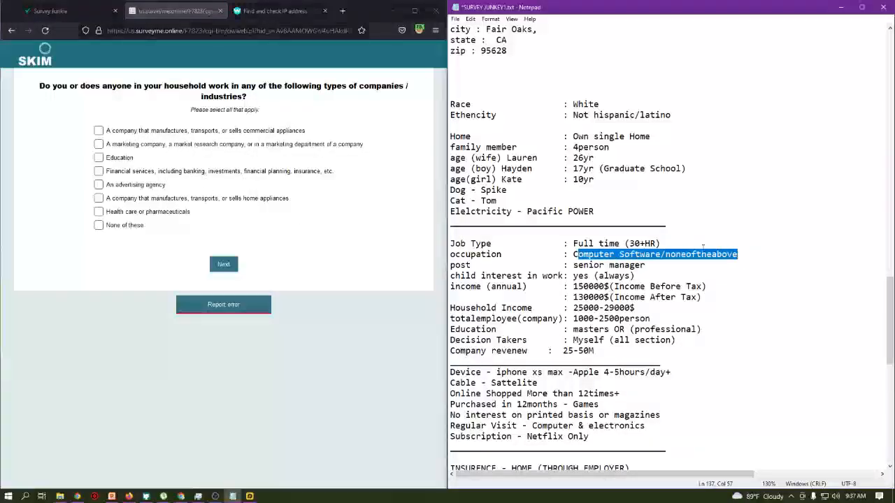
{"action": "left_click", "coordinate": [134, 225]}
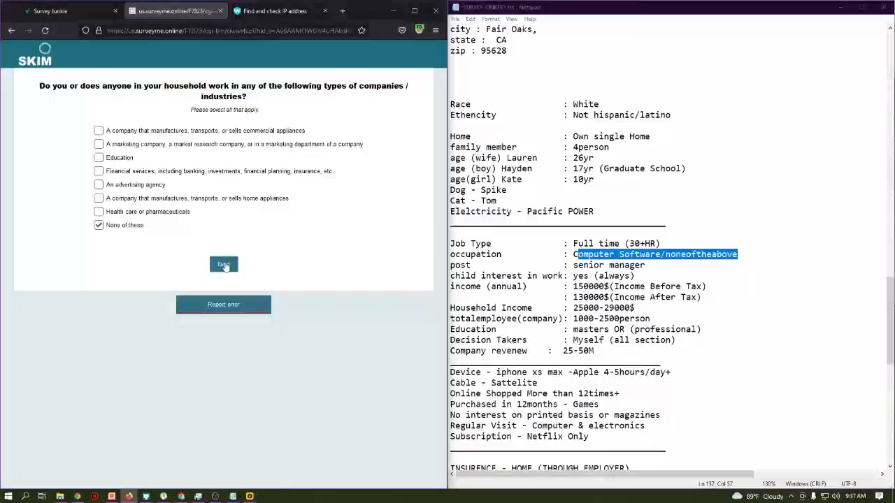
{"action": "key", "text": "ctrl+plus"}
{"action": "key", "text": "ctrl+plus"}
{"action": "key", "text": "ctrl+plus"}
{"action": "key", "text": "ctrl+plus"}
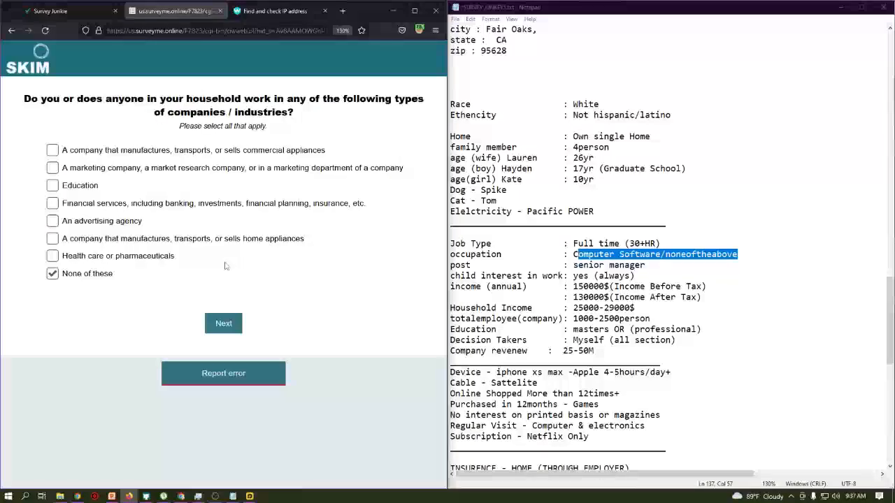
{"action": "key", "text": "ctrl+plus"}
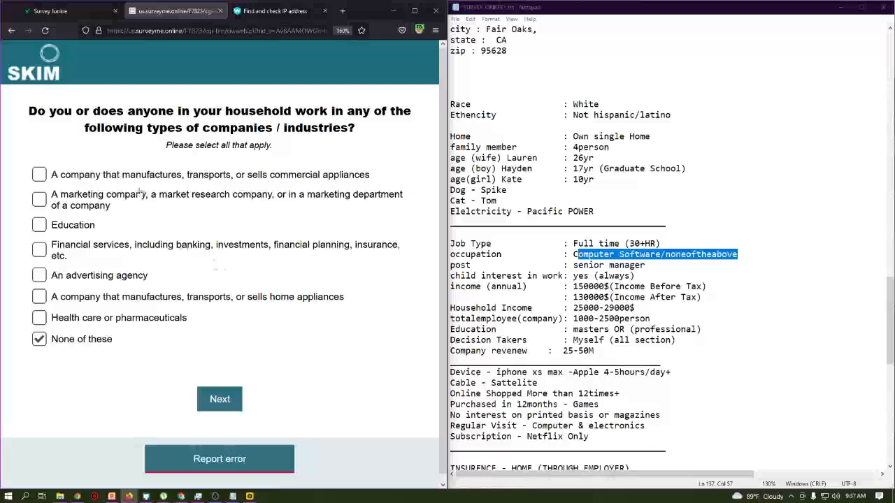
{"action": "left_click_drag", "start_coordinate": [28, 111], "coordinate": [399, 132]}
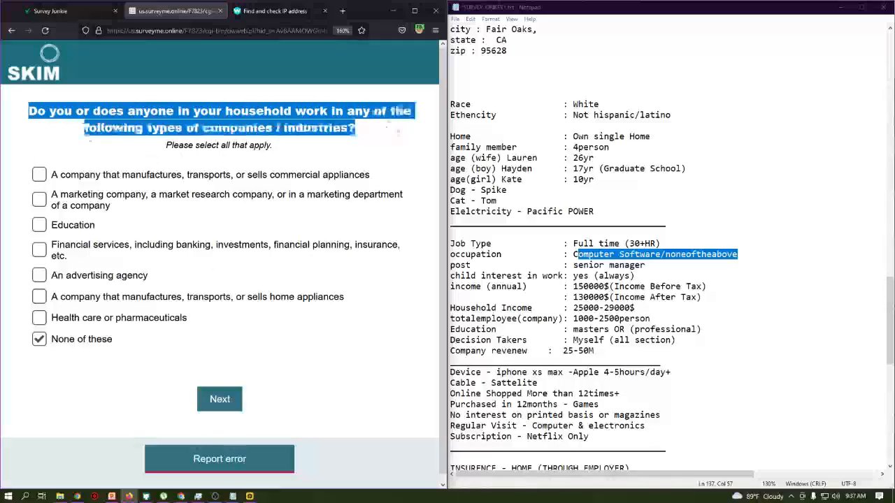
{"action": "left_click", "coordinate": [400, 132]}
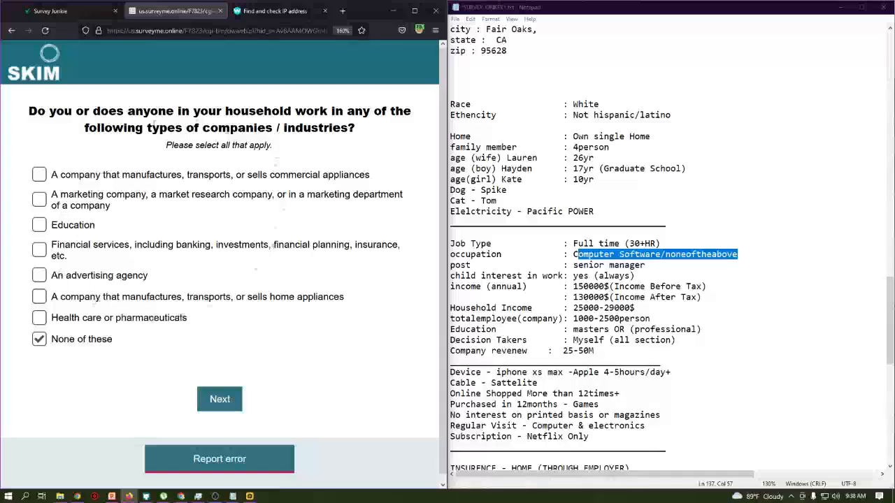
{"action": "left_click", "coordinate": [218, 400]}
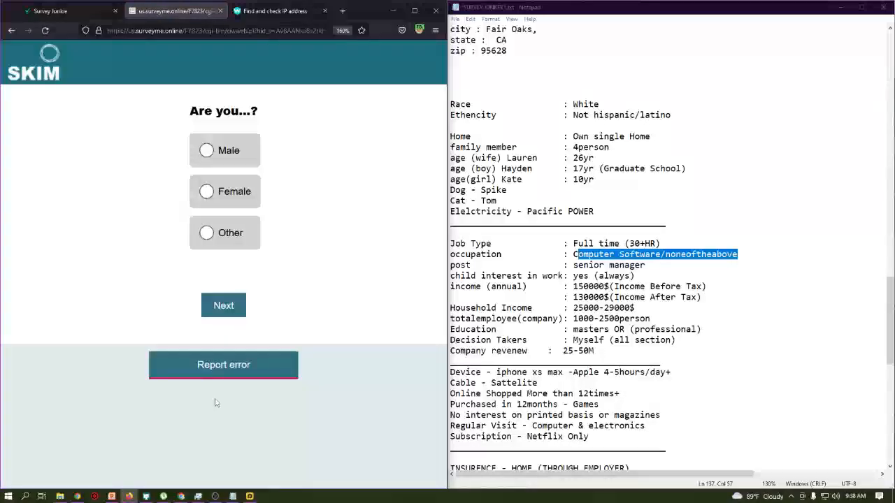
- Answer Male, birth year 1992, and No to Hispanic/Latino
{"action": "left_click", "coordinate": [232, 154]}
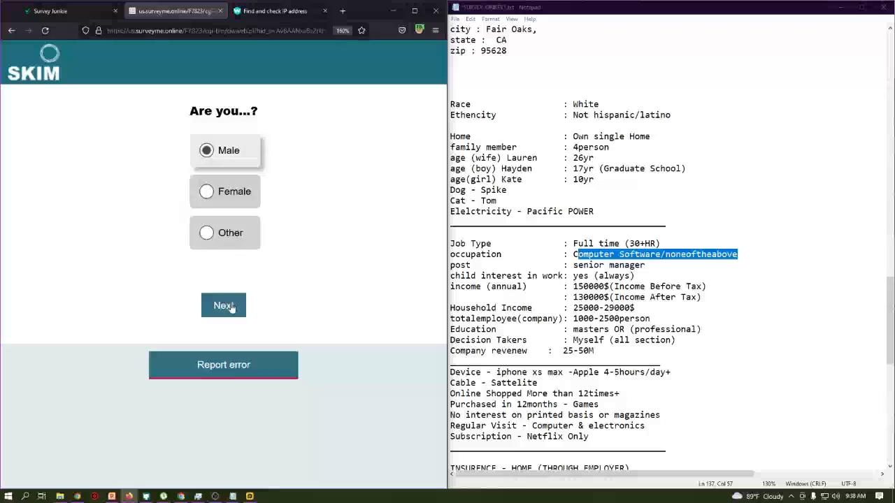
{"action": "left_click", "coordinate": [231, 307]}
{"action": "left_click", "coordinate": [232, 132]}
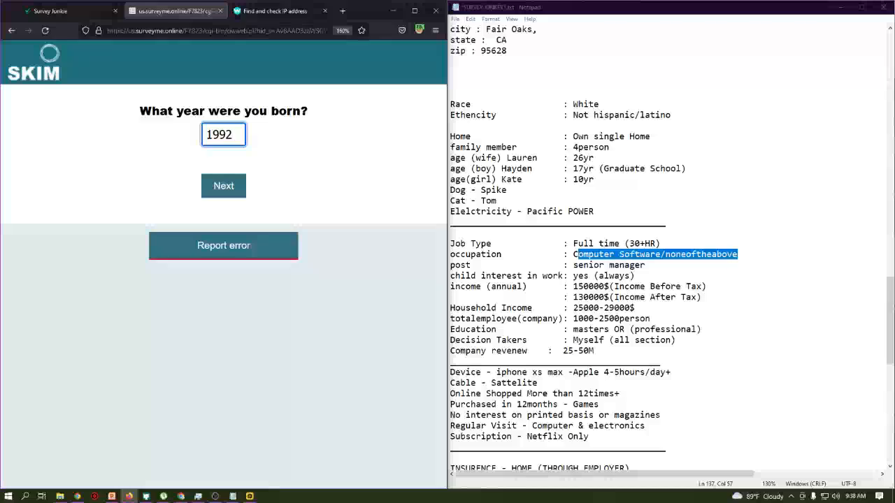
{"action": "left_click", "coordinate": [234, 193]}
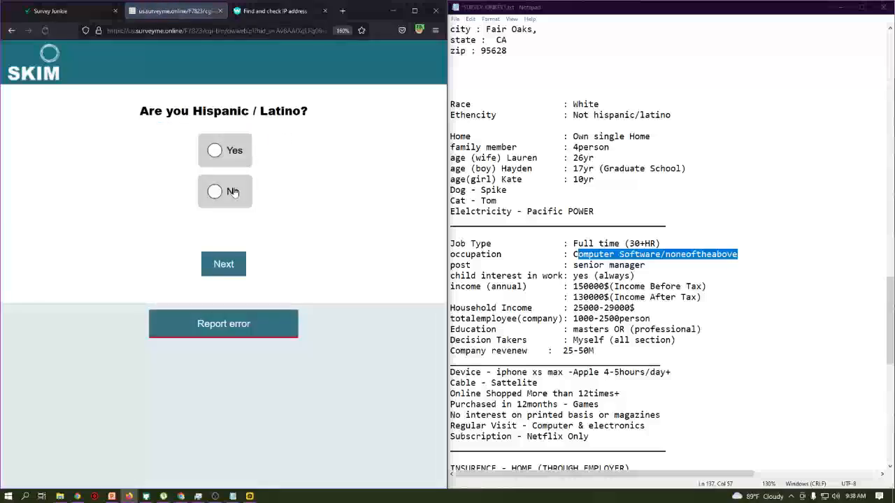
{"action": "left_click_drag", "start_coordinate": [194, 111], "coordinate": [343, 114]}
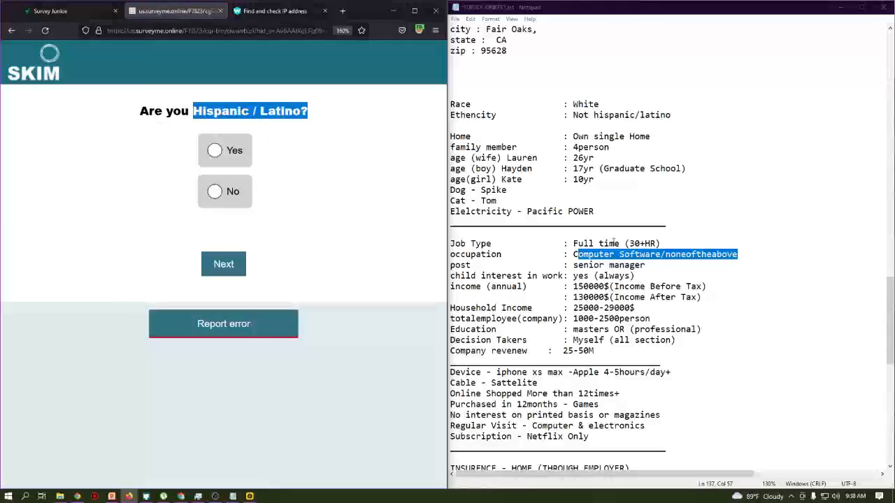
{"action": "left_click_drag", "start_coordinate": [448, 112], "coordinate": [679, 115]}
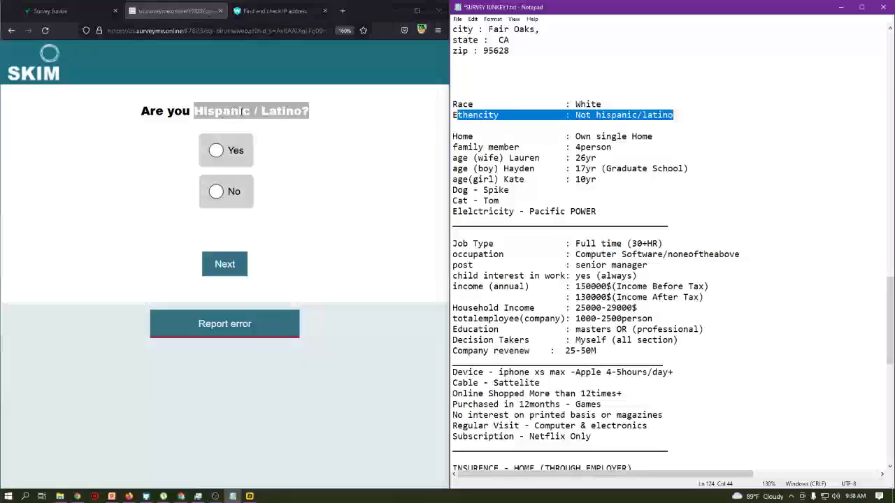
{"action": "left_click", "coordinate": [230, 191]}
{"action": "left_click", "coordinate": [232, 265]}
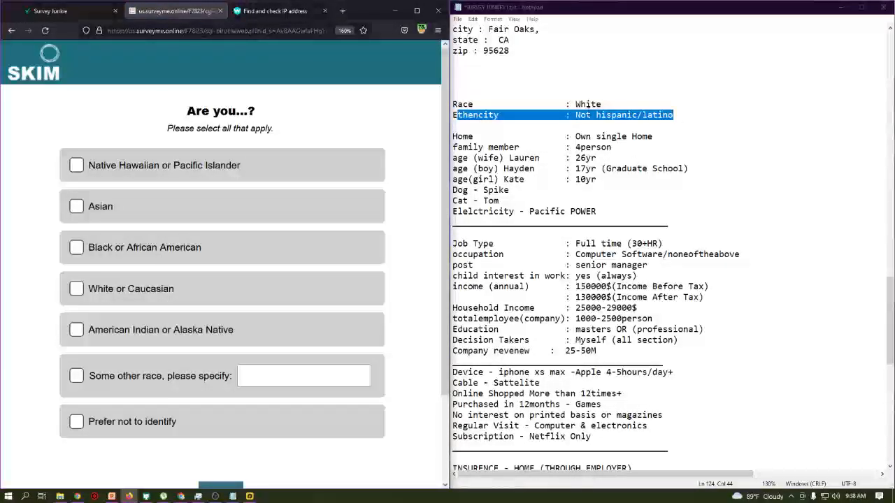
- Select White or Caucasian as race and Employed full time as employment
{"action": "left_click", "coordinate": [539, 103]}
{"action": "double_click", "coordinate": [539, 104]}
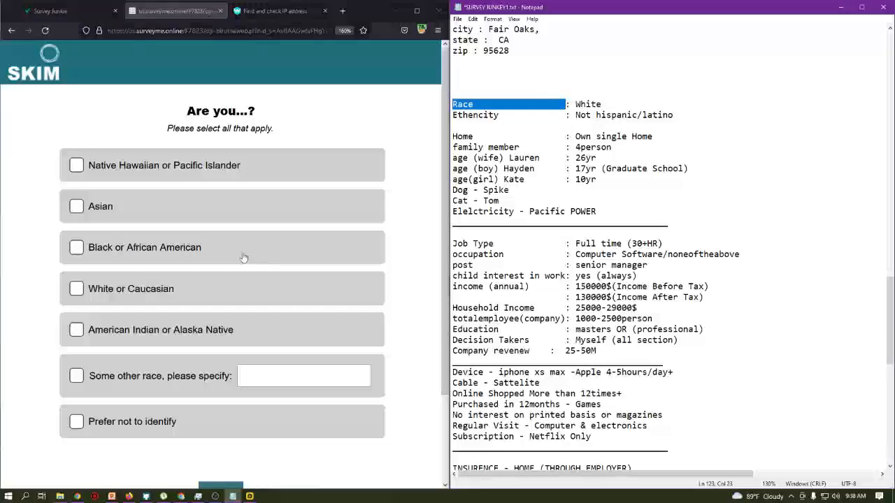
{"action": "left_click", "coordinate": [144, 292]}
{"action": "scroll", "coordinate": [210, 315], "scroll_direction": "down", "scroll_amount": 3}
{"action": "left_click", "coordinate": [219, 392]}
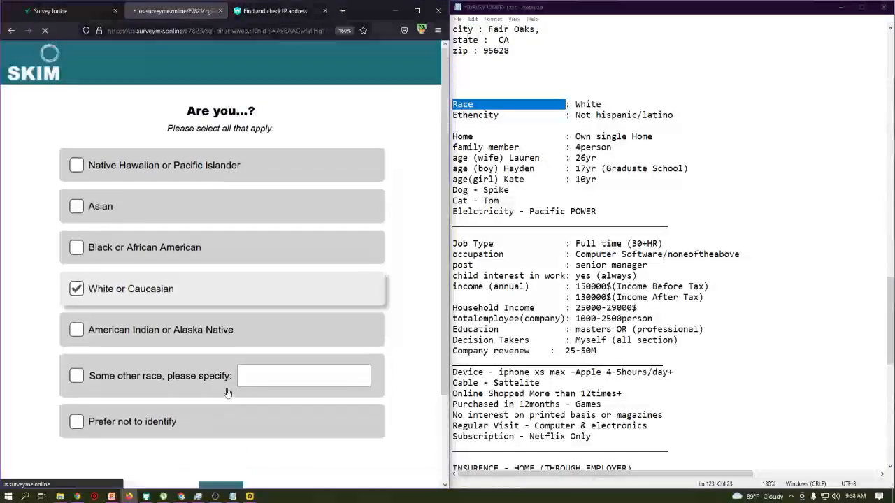
{"action": "left_click", "coordinate": [223, 150]}
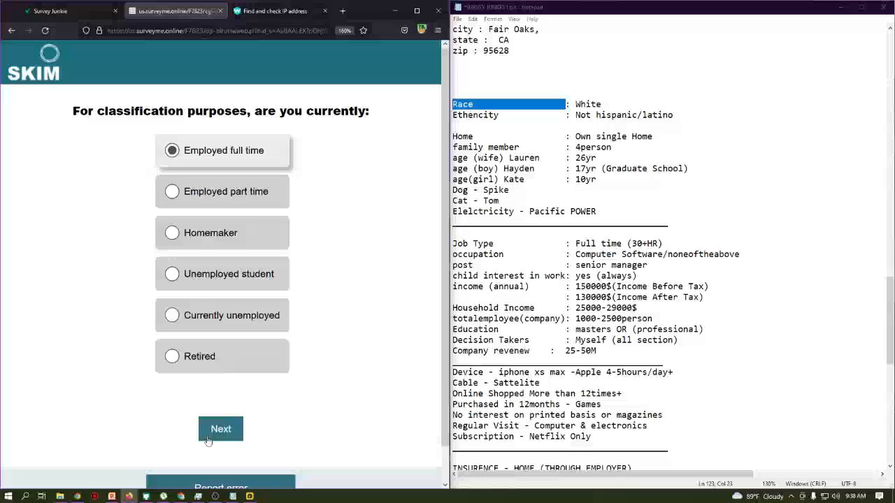
{"action": "left_click", "coordinate": [222, 433]}
- Choose Graduate School education and $125,000 - $149,999 household income
{"action": "left_click_drag", "start_coordinate": [662, 243], "coordinate": [571, 243]}
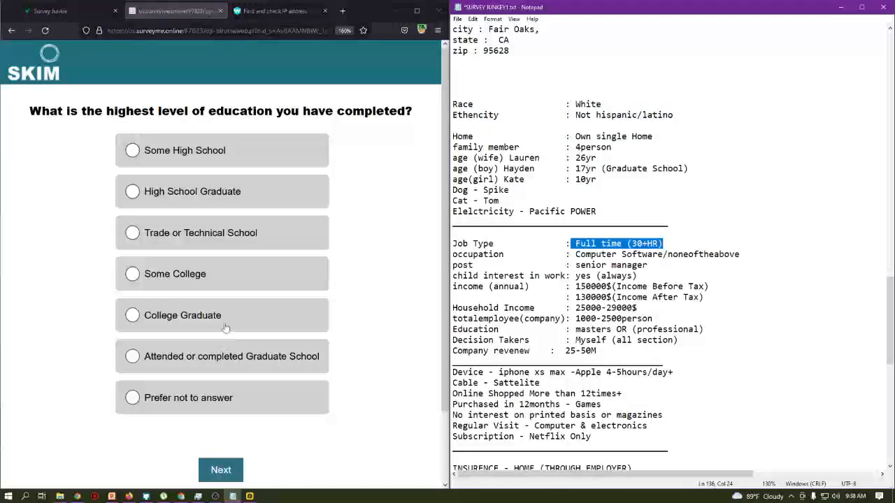
{"action": "left_click_drag", "start_coordinate": [209, 110], "coordinate": [243, 363]}
{"action": "left_click", "coordinate": [241, 360]}
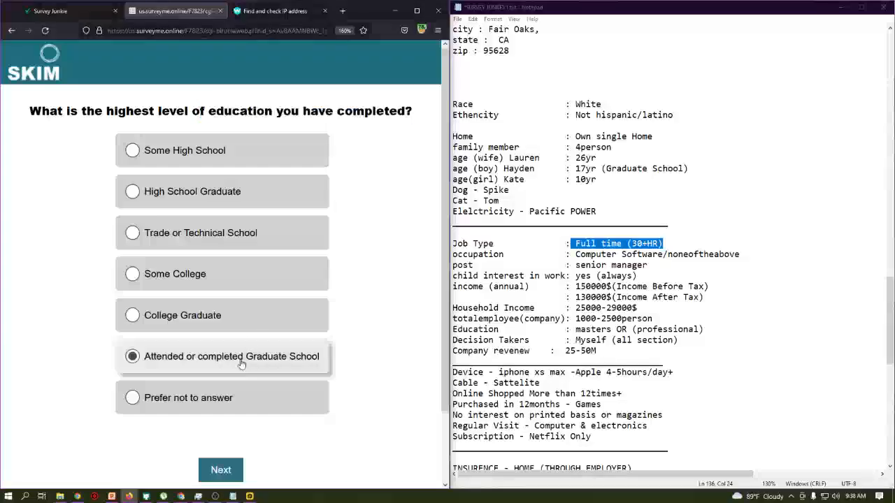
{"action": "left_click", "coordinate": [215, 471]}
{"action": "scroll", "coordinate": [231, 308], "scroll_direction": "down", "scroll_amount": 3}
{"action": "scroll", "coordinate": [231, 305], "scroll_direction": "up", "scroll_amount": 3}
{"action": "scroll", "coordinate": [235, 294], "scroll_direction": "down", "scroll_amount": 2}
{"action": "scroll", "coordinate": [234, 293], "scroll_direction": "down", "scroll_amount": 1}
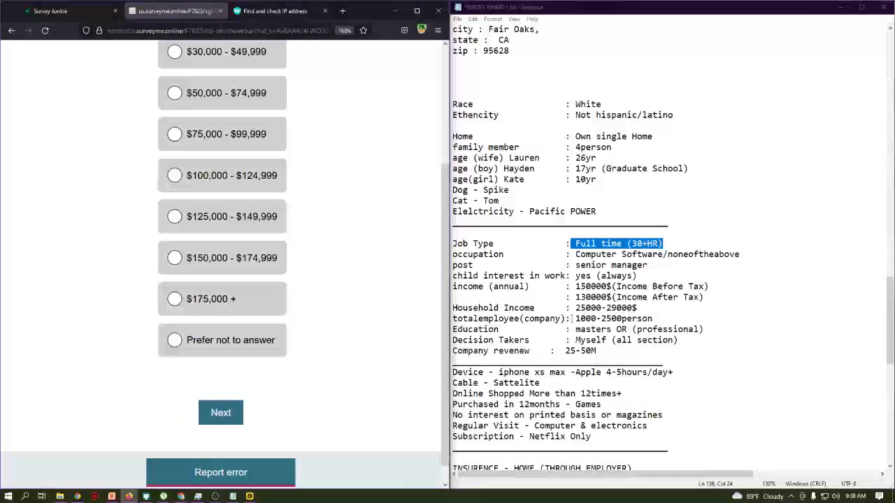
{"action": "left_click", "coordinate": [724, 286]}
{"action": "left_click_drag", "start_coordinate": [724, 287], "coordinate": [575, 287]}
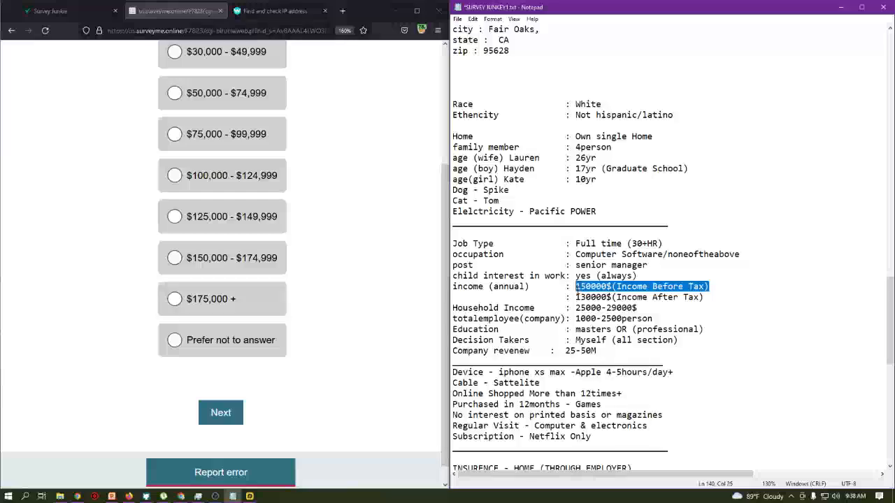
{"action": "left_click", "coordinate": [233, 222]}
{"action": "left_click", "coordinate": [226, 414]}
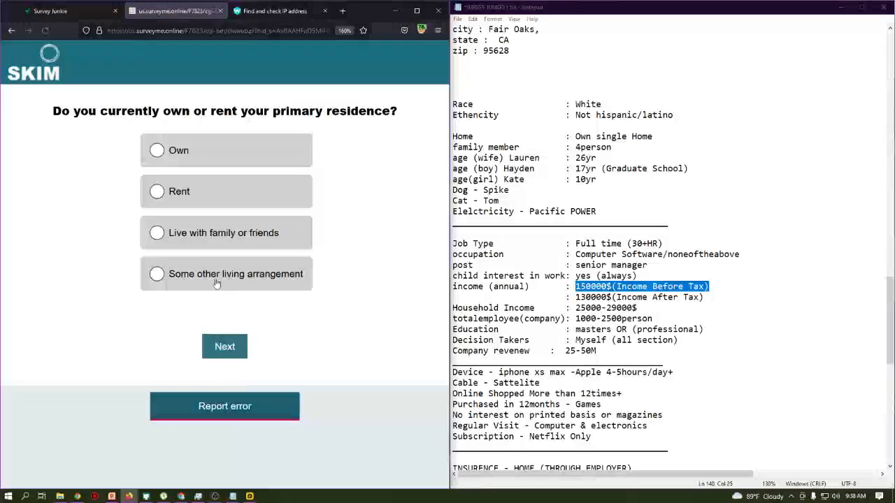
- Answer Own for the primary residence and Single Family Home for home type
{"action": "left_click_drag", "start_coordinate": [162, 111], "coordinate": [398, 112]}
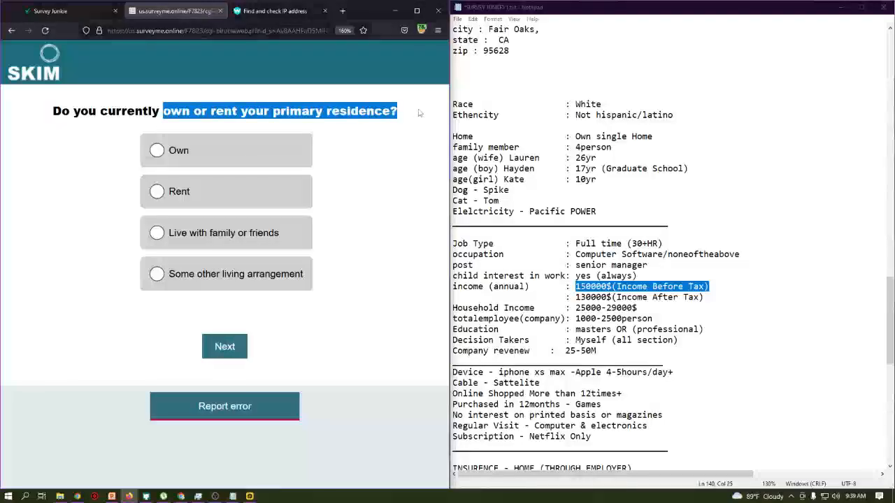
{"action": "left_click", "coordinate": [565, 340]}
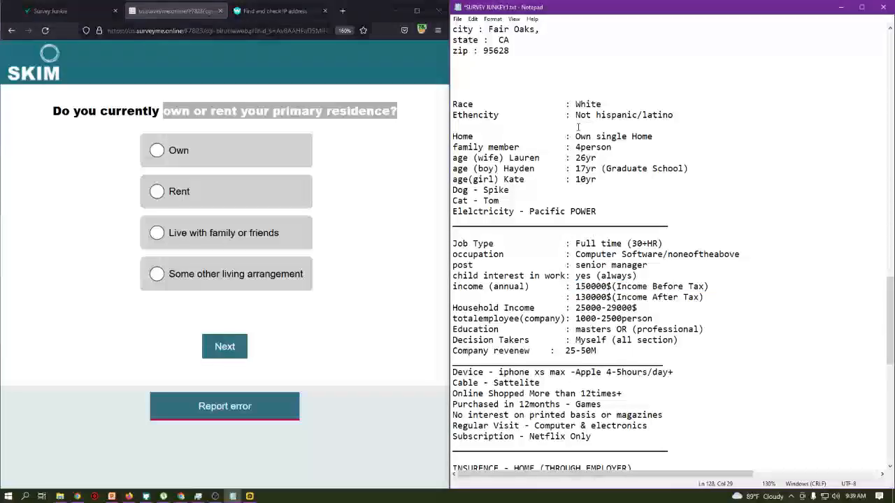
{"action": "left_click_drag", "start_coordinate": [658, 134], "coordinate": [595, 136]}
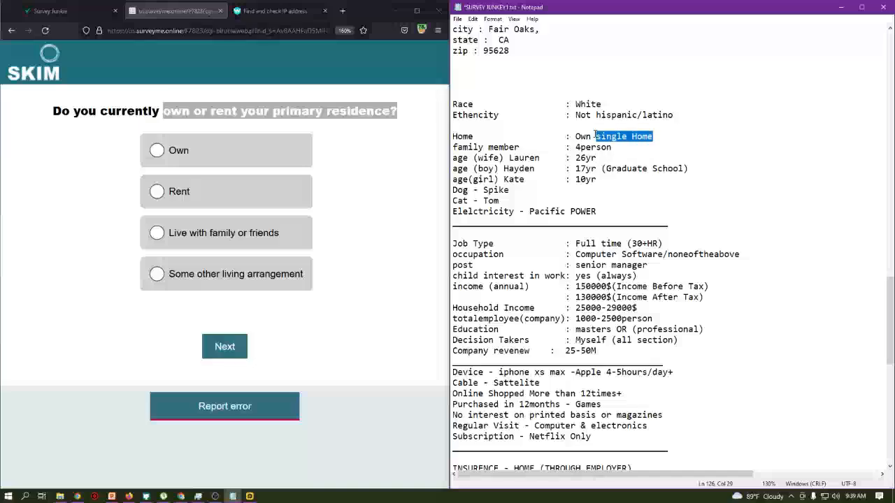
{"action": "left_click", "coordinate": [179, 151]}
{"action": "left_click", "coordinate": [224, 346]}
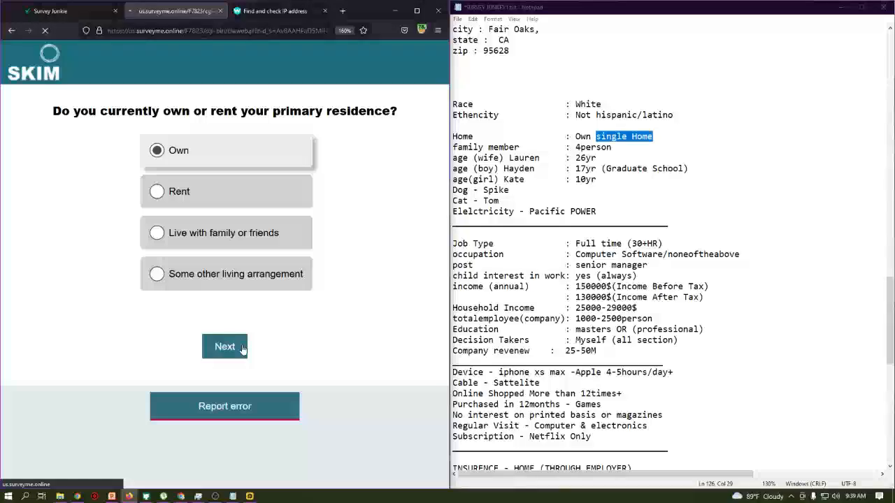
{"action": "left_click", "coordinate": [176, 152]}
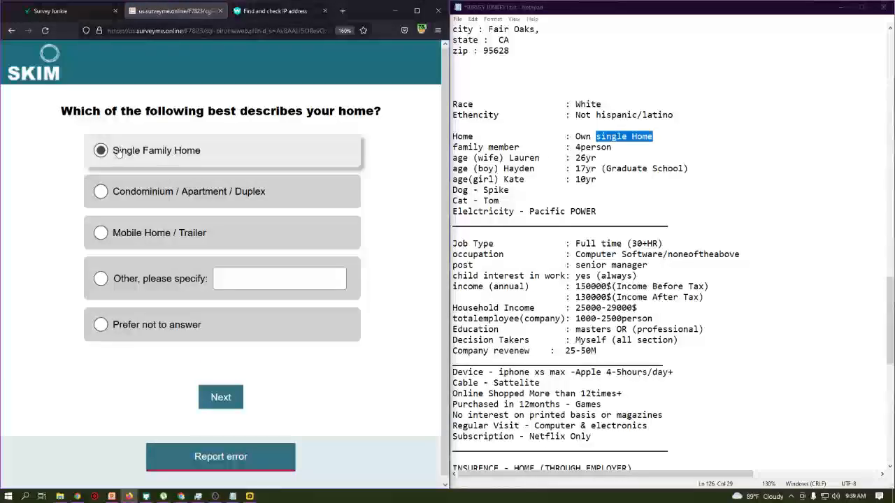
{"action": "left_click_drag", "start_coordinate": [100, 111], "coordinate": [383, 112]}
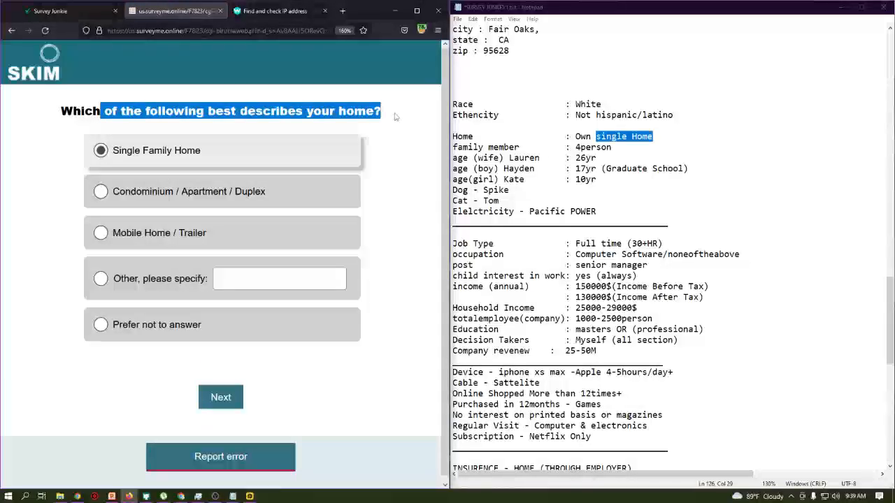
{"action": "left_click", "coordinate": [401, 114]}
{"action": "left_click_drag", "start_coordinate": [656, 137], "coordinate": [595, 137]}
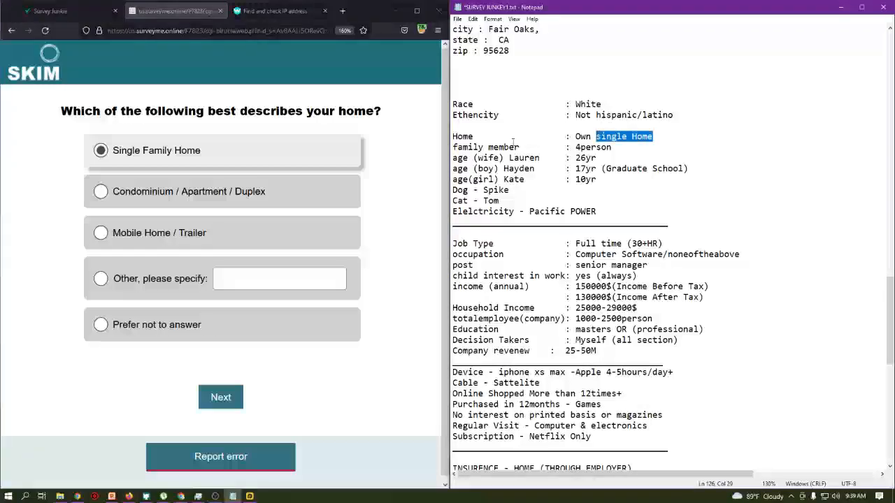
{"action": "left_click", "coordinate": [210, 411]}
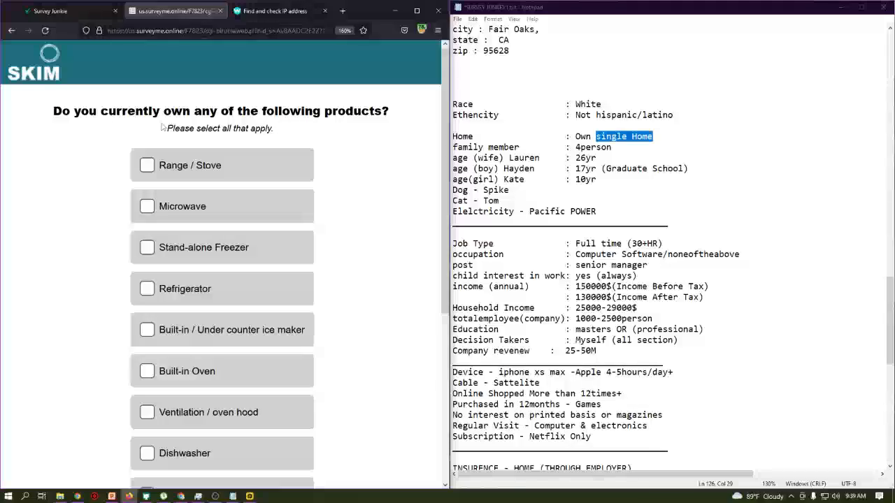
- Tick Built-in Cooktop, Built-in Oven, hood, Refrigerator, Stand-alone Freezer and Microwave as owned
{"action": "scroll", "coordinate": [175, 118], "scroll_direction": "down", "scroll_amount": 3}
{"action": "scroll", "coordinate": [175, 117], "scroll_direction": "up", "scroll_amount": 3}
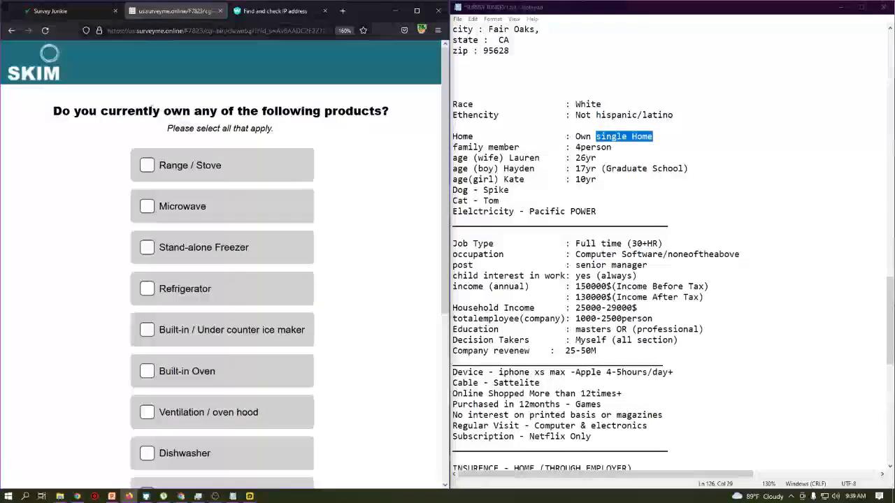
{"action": "left_click_drag", "start_coordinate": [62, 110], "coordinate": [418, 118]}
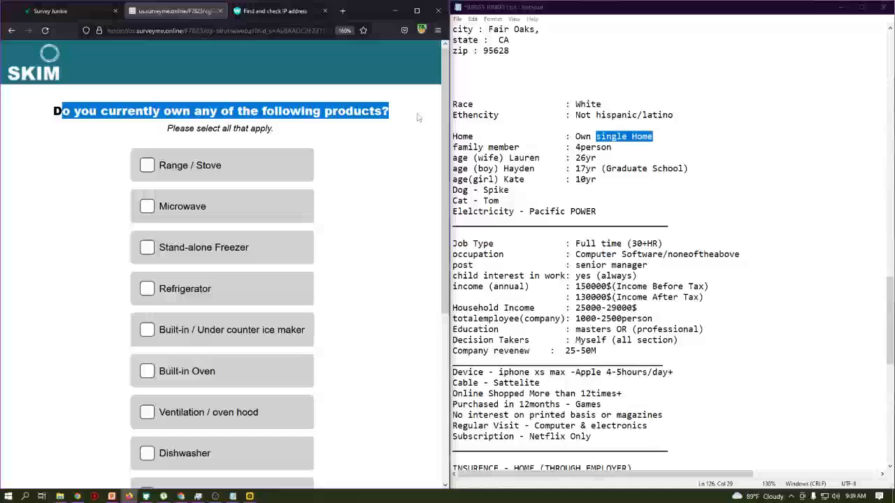
{"action": "scroll", "coordinate": [325, 222], "scroll_direction": "down", "scroll_amount": 3}
{"action": "left_click", "coordinate": [223, 264]}
{"action": "scroll", "coordinate": [218, 310], "scroll_direction": "up", "scroll_amount": 3}
{"action": "left_click", "coordinate": [199, 365]}
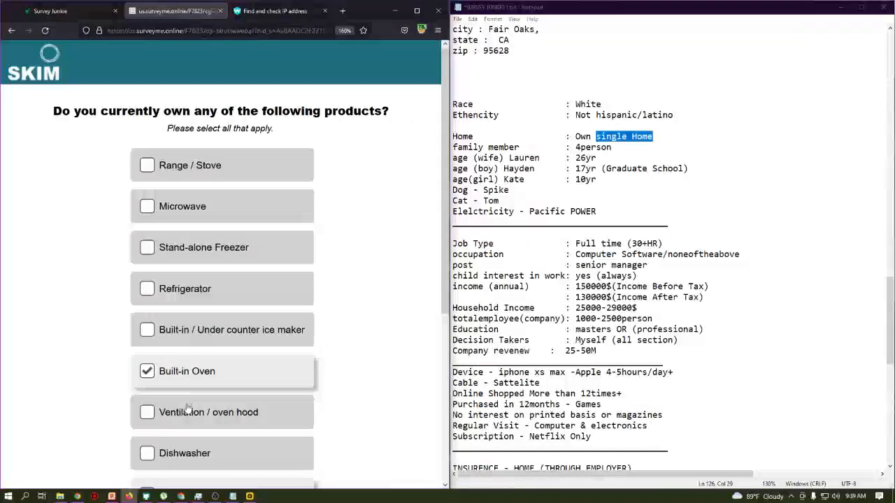
{"action": "left_click", "coordinate": [199, 412]}
{"action": "left_click", "coordinate": [208, 291]}
{"action": "left_click", "coordinate": [212, 259]}
{"action": "left_click", "coordinate": [220, 206]}
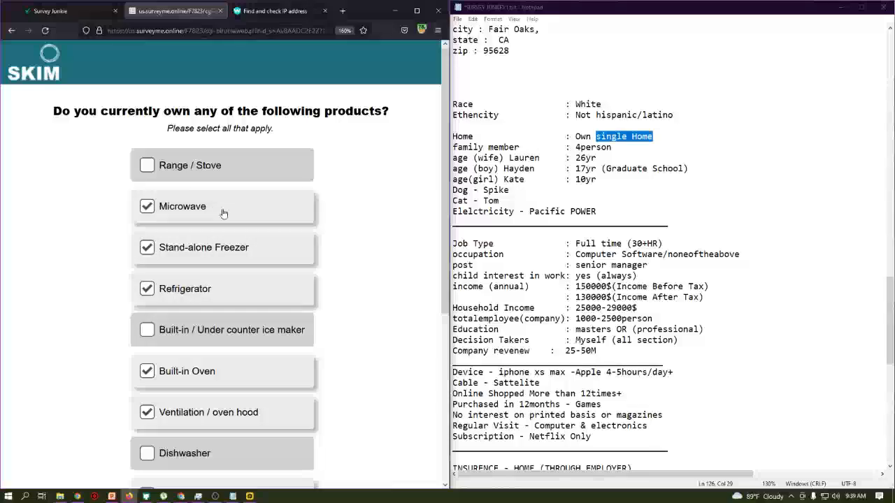
- Review the selected owned appliances in the list and submit the answer
{"action": "scroll", "coordinate": [240, 264], "scroll_direction": "down", "scroll_amount": 4}
{"action": "scroll", "coordinate": [241, 266], "scroll_direction": "up", "scroll_amount": 4}
{"action": "scroll", "coordinate": [238, 293], "scroll_direction": "down", "scroll_amount": 4}
{"action": "scroll", "coordinate": [237, 303], "scroll_direction": "up", "scroll_amount": 4}
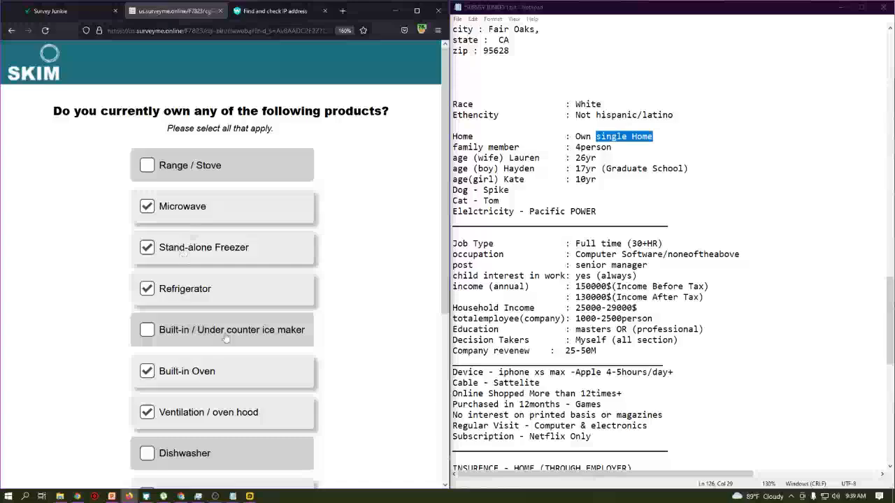
{"action": "scroll", "coordinate": [214, 237], "scroll_direction": "down", "scroll_amount": 4}
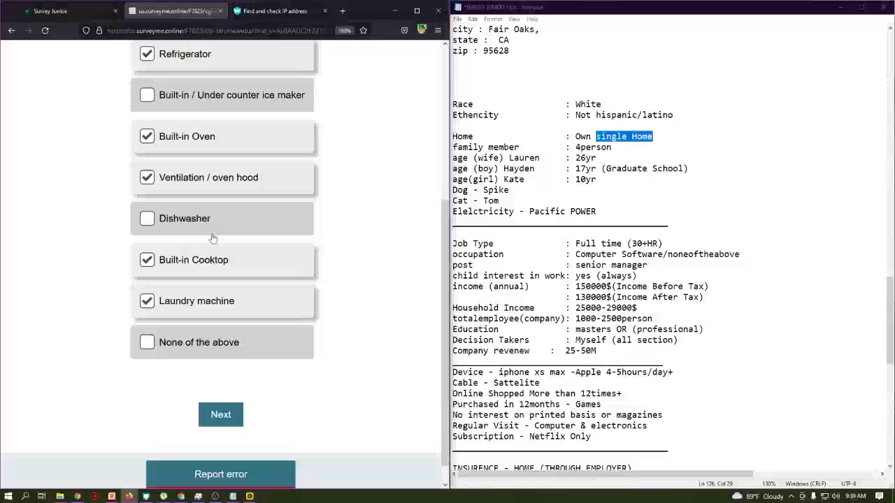
{"action": "scroll", "coordinate": [305, 314], "scroll_direction": "up", "scroll_amount": 4}
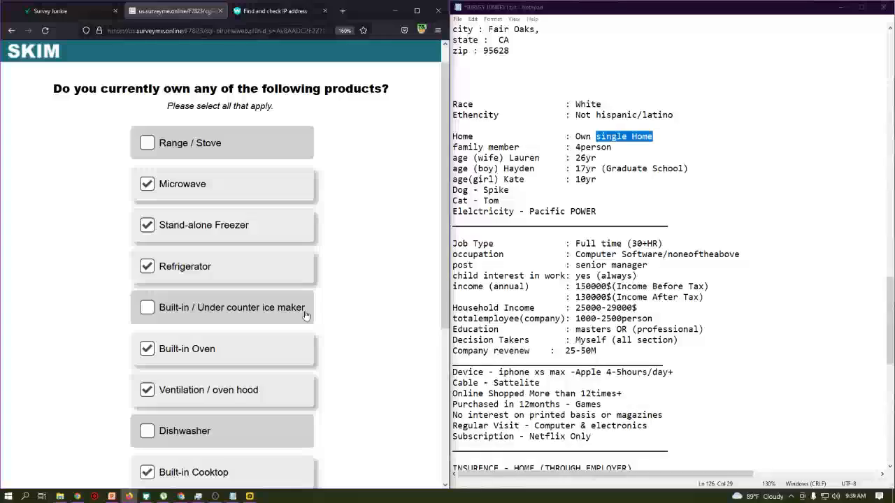
{"action": "scroll", "coordinate": [305, 314], "scroll_direction": "down", "scroll_amount": 3}
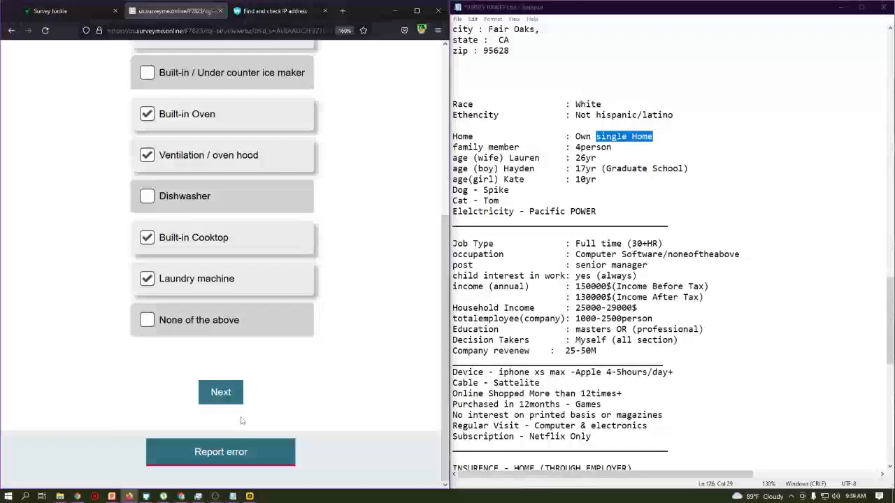
{"action": "left_click", "coordinate": [221, 393]}
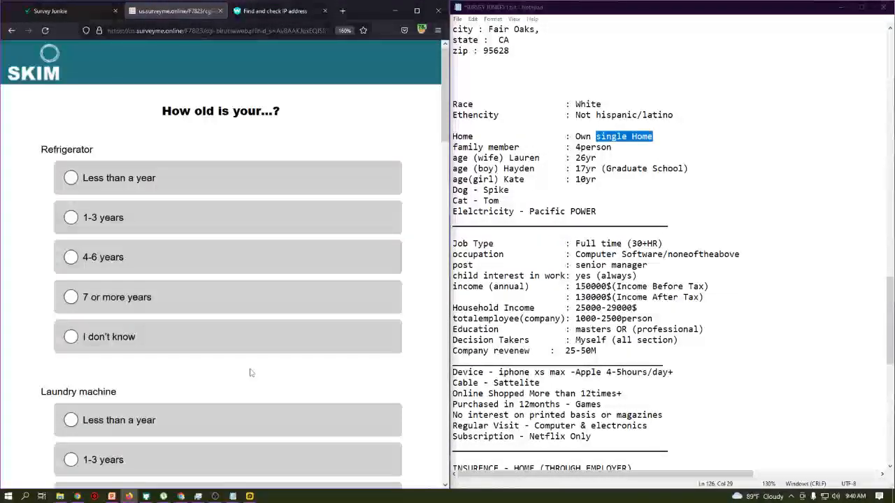
- Set Refrigerator, hood and Freezer to 1-3 years, Cooktop 4-6 years, plus laundry machine age
{"action": "left_click", "coordinate": [180, 228]}
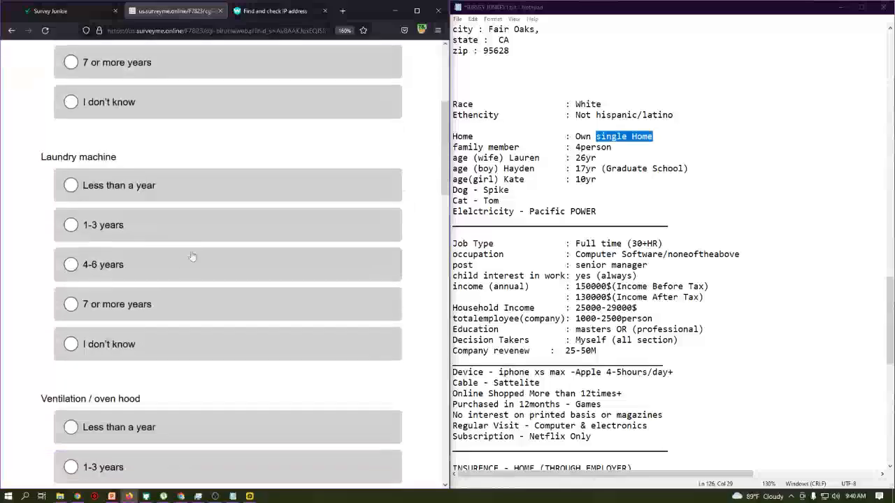
{"action": "left_click", "coordinate": [140, 265]}
{"action": "left_click", "coordinate": [147, 157]}
{"action": "scroll", "coordinate": [141, 249], "scroll_direction": "up", "scroll_amount": 3}
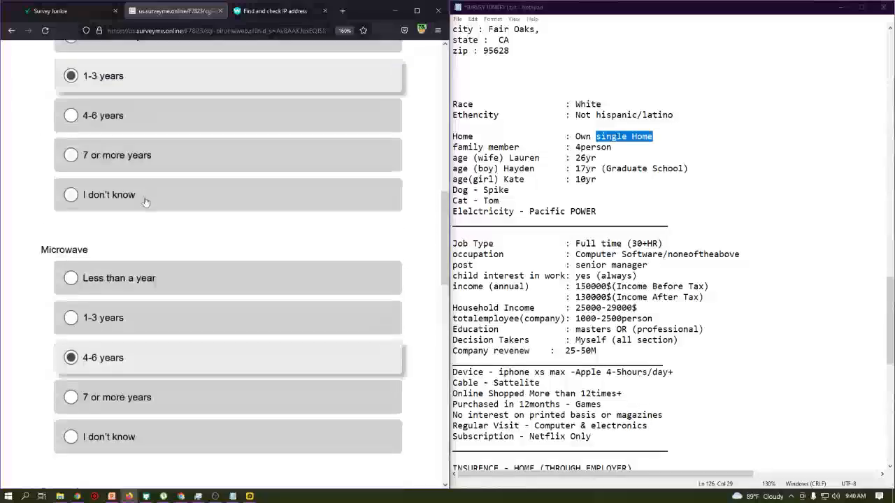
{"action": "scroll", "coordinate": [135, 294], "scroll_direction": "up", "scroll_amount": 2}
{"action": "scroll", "coordinate": [135, 295], "scroll_direction": "down", "scroll_amount": 7}
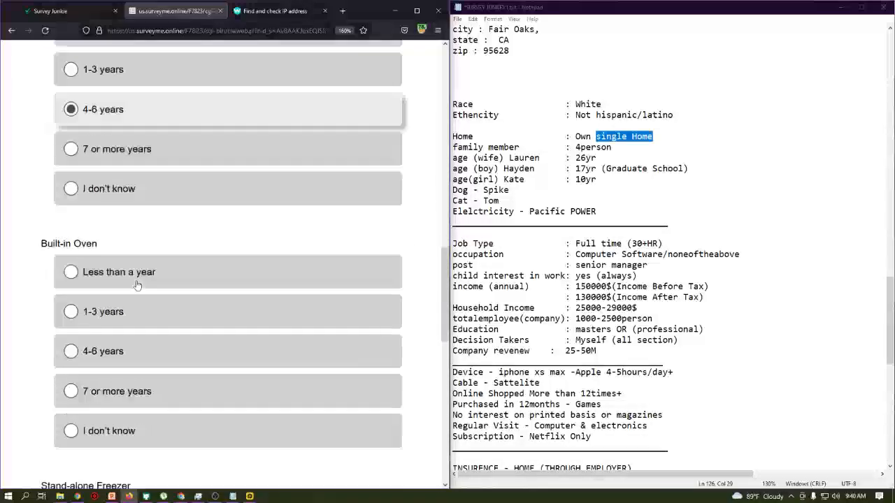
{"action": "scroll", "coordinate": [129, 231], "scroll_direction": "up", "scroll_amount": 3}
{"action": "left_click", "coordinate": [122, 252]}
{"action": "left_click", "coordinate": [101, 376]}
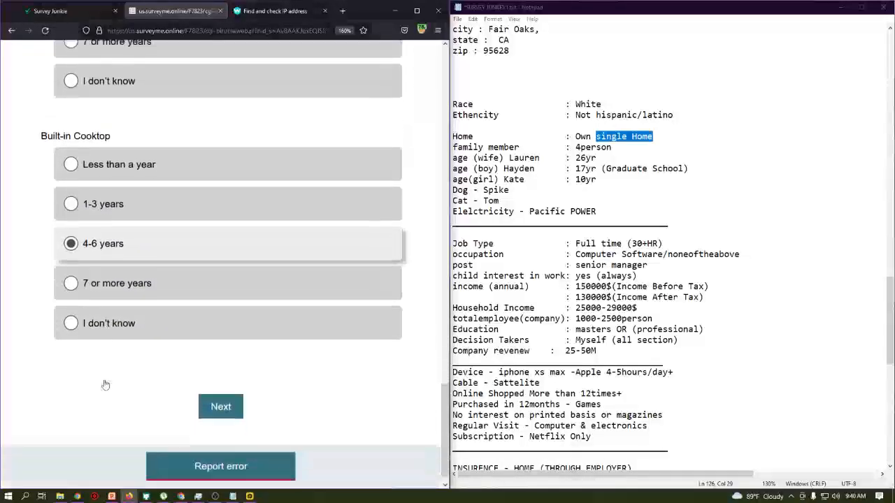
{"action": "left_click", "coordinate": [221, 393]}
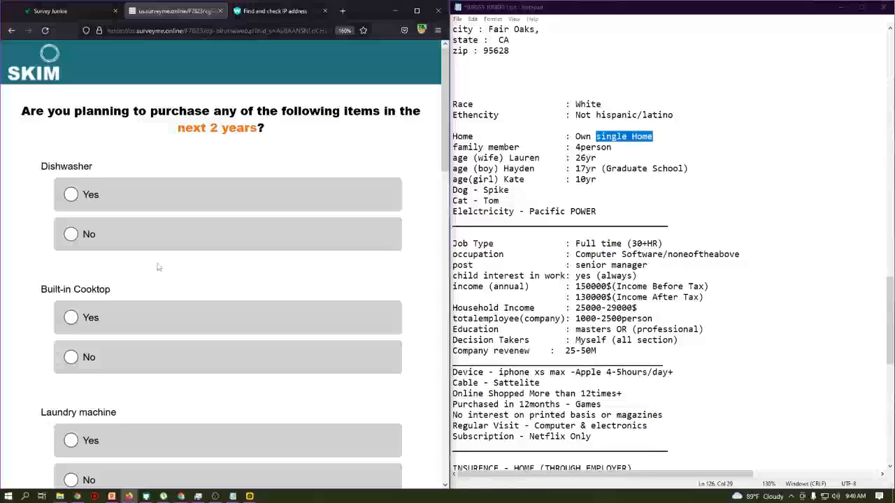
- Answer purchase plans: dishwasher No, Cooktop Yes, laundry machine No, refrigerator Yes, oven No
{"action": "left_click", "coordinate": [160, 316]}
{"action": "left_click", "coordinate": [168, 236]}
{"action": "scroll", "coordinate": [171, 238], "scroll_direction": "down", "scroll_amount": 5}
{"action": "scroll", "coordinate": [165, 209], "scroll_direction": "up", "scroll_amount": 5}
{"action": "scroll", "coordinate": [159, 210], "scroll_direction": "down", "scroll_amount": 4}
{"action": "left_click", "coordinate": [160, 227]}
{"action": "scroll", "coordinate": [160, 260], "scroll_direction": "down", "scroll_amount": 1}
{"action": "left_click", "coordinate": [118, 249]}
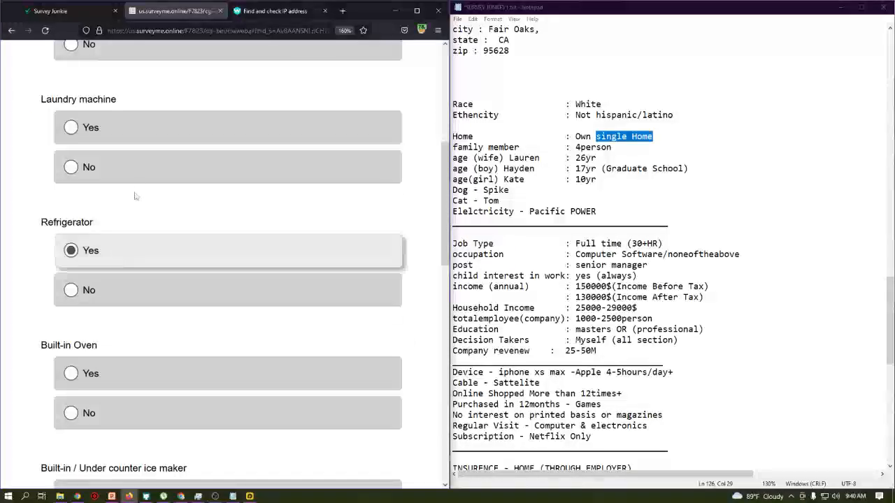
{"action": "left_click", "coordinate": [103, 414]}
- Answer microwave No, ice maker Yes, hood Yes, range Yes, freezer No, then submit
{"action": "scroll", "coordinate": [104, 414], "scroll_direction": "down", "scroll_amount": 4}
{"action": "left_click", "coordinate": [115, 345]}
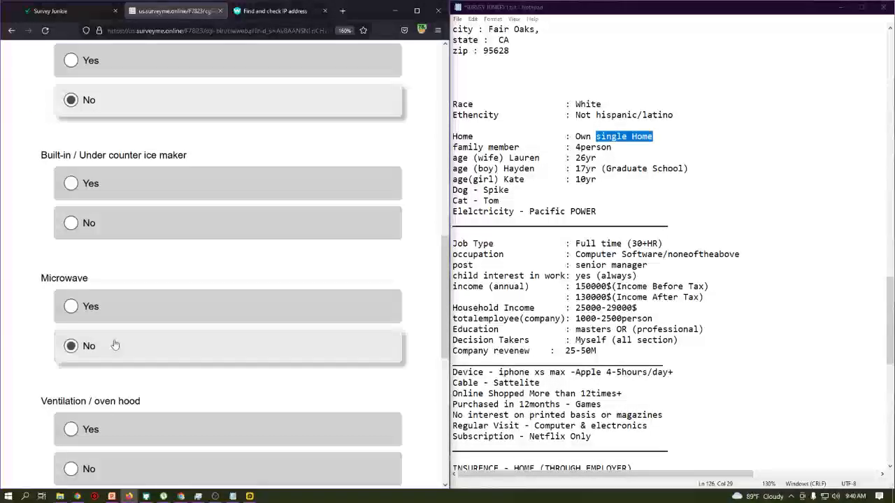
{"action": "left_click", "coordinate": [118, 190]}
{"action": "scroll", "coordinate": [119, 193], "scroll_direction": "down", "scroll_amount": 2}
{"action": "left_click", "coordinate": [121, 284]}
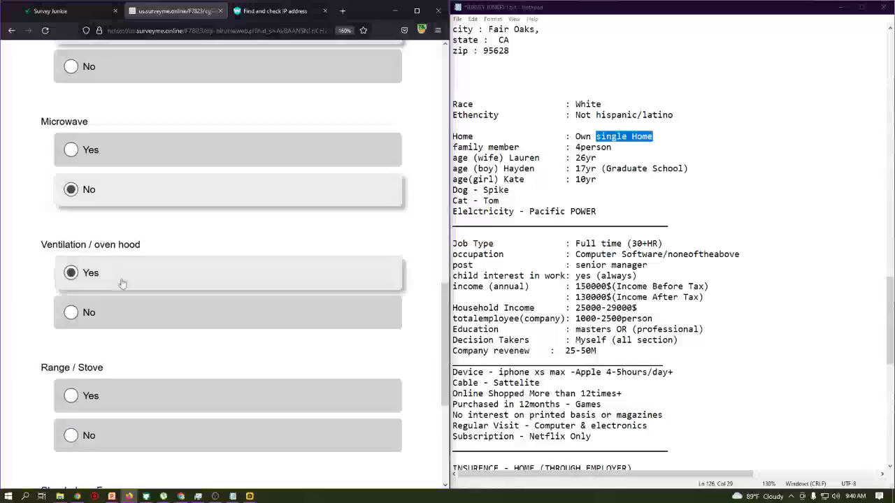
{"action": "left_click", "coordinate": [79, 407]}
{"action": "scroll", "coordinate": [100, 330], "scroll_direction": "down", "scroll_amount": 3}
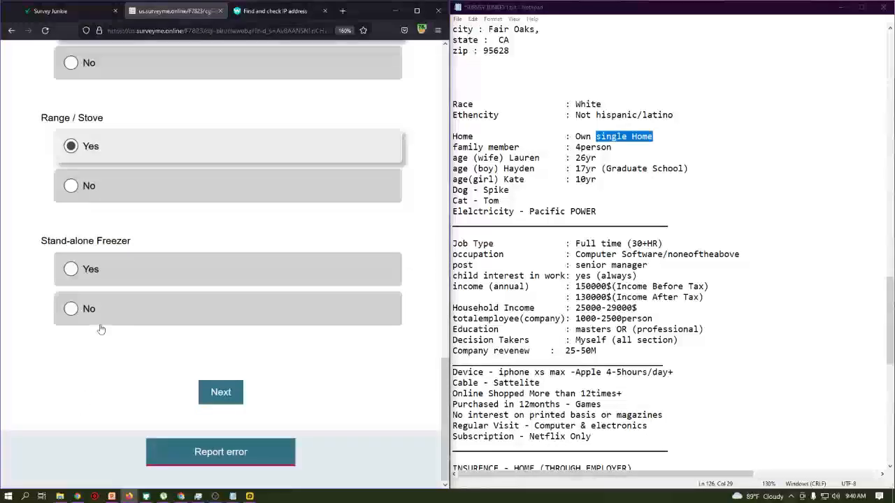
{"action": "left_click", "coordinate": [100, 319]}
{"action": "left_click", "coordinate": [221, 393]}
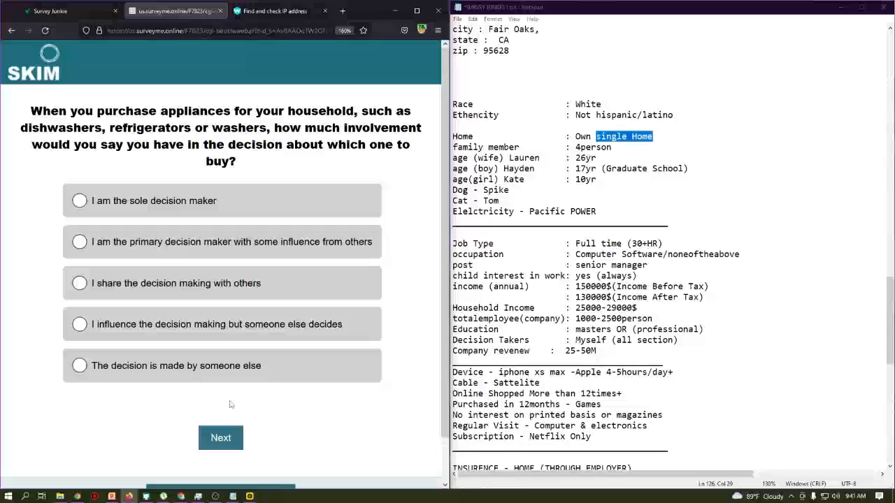
- Answer I am the sole decision maker for appliance purchases and pass the intro
{"action": "left_click", "coordinate": [187, 205]}
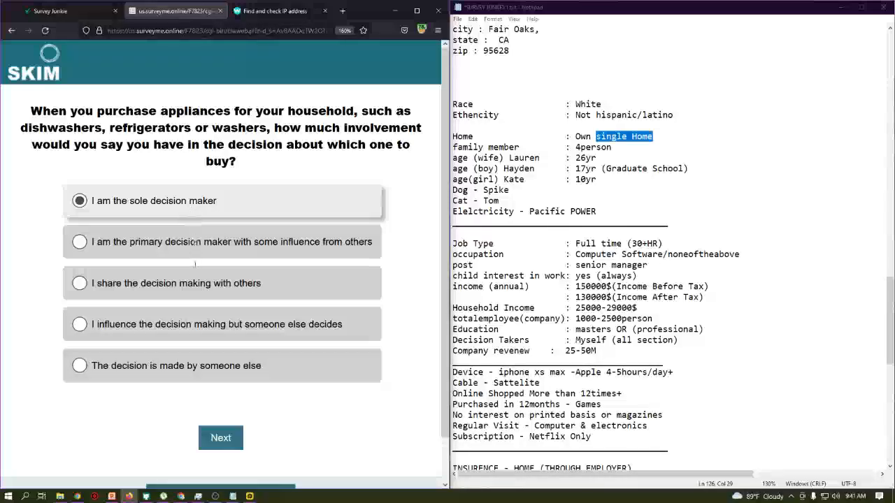
{"action": "left_click", "coordinate": [231, 438]}
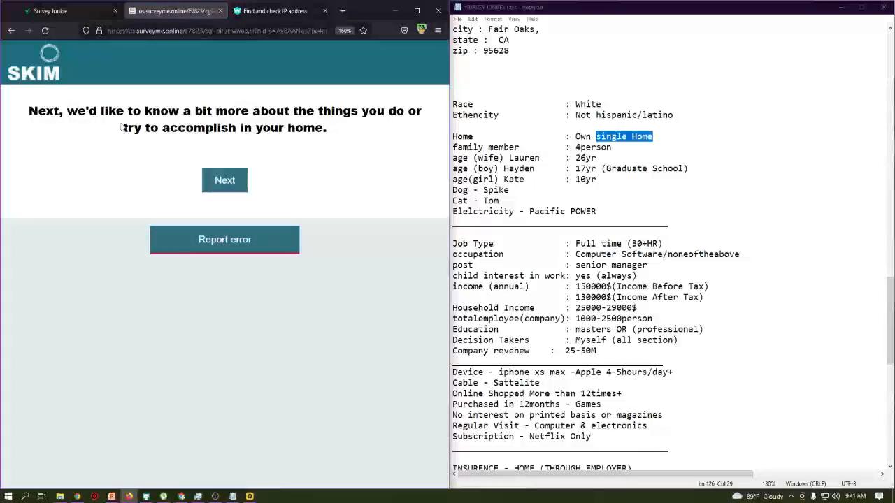
{"action": "left_click", "coordinate": [227, 178]}
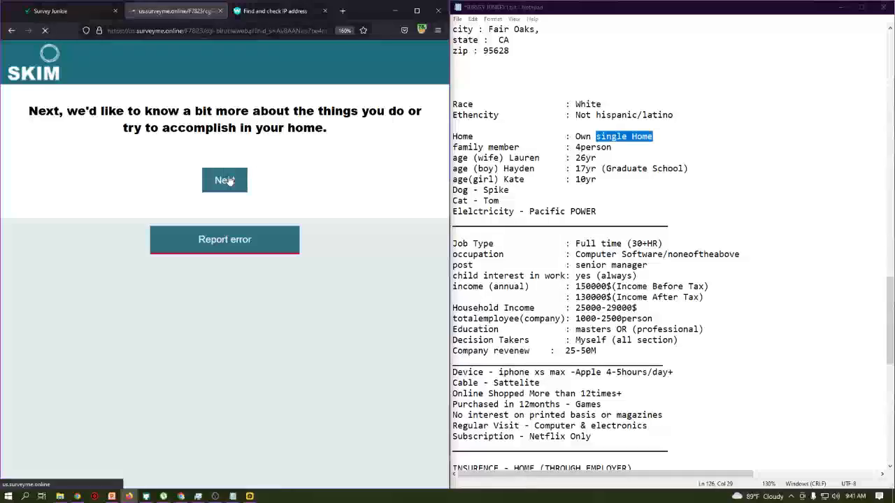
- Complete four most/least grids, agreeing most with entertaining, home-safety tech, home cooking, hard work
{"action": "left_click", "coordinate": [40, 243]}
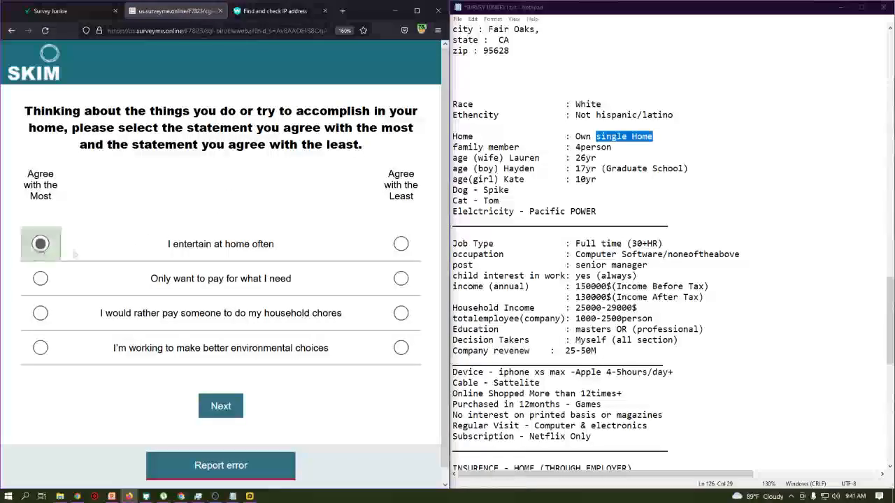
{"action": "left_click", "coordinate": [400, 313]}
{"action": "left_click", "coordinate": [221, 405]}
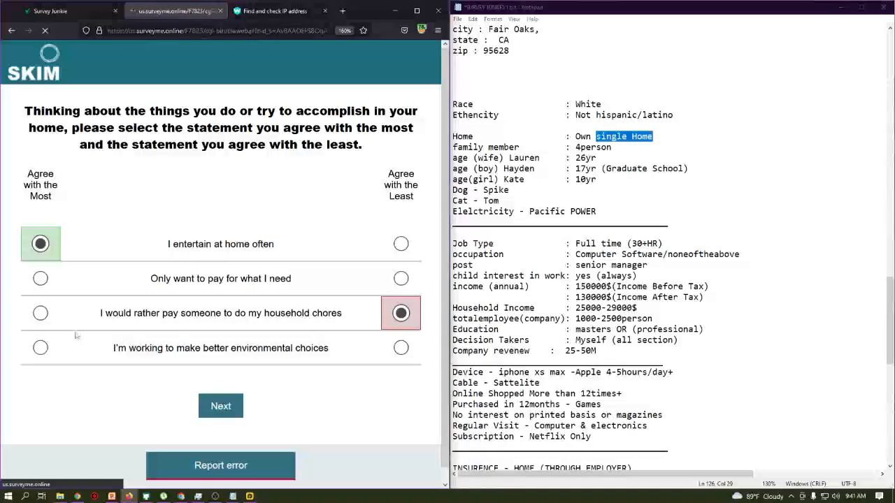
{"action": "left_click", "coordinate": [41, 313]}
{"action": "left_click", "coordinate": [401, 243]}
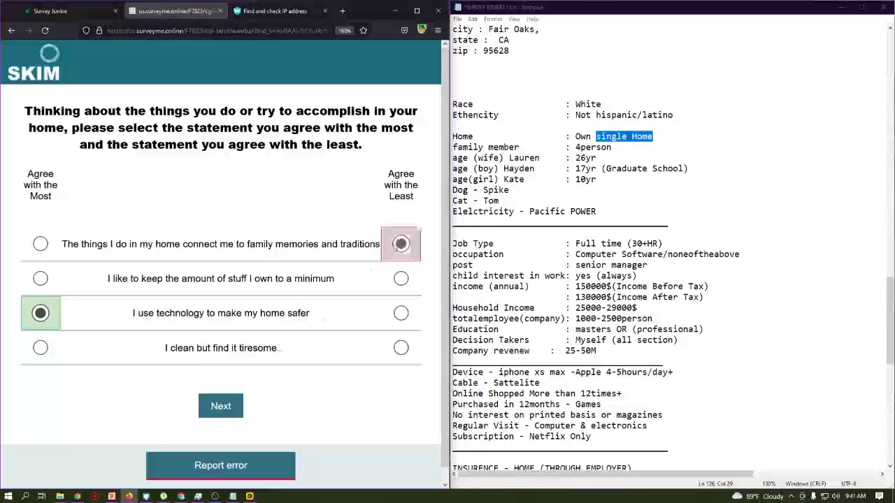
{"action": "left_click", "coordinate": [228, 404]}
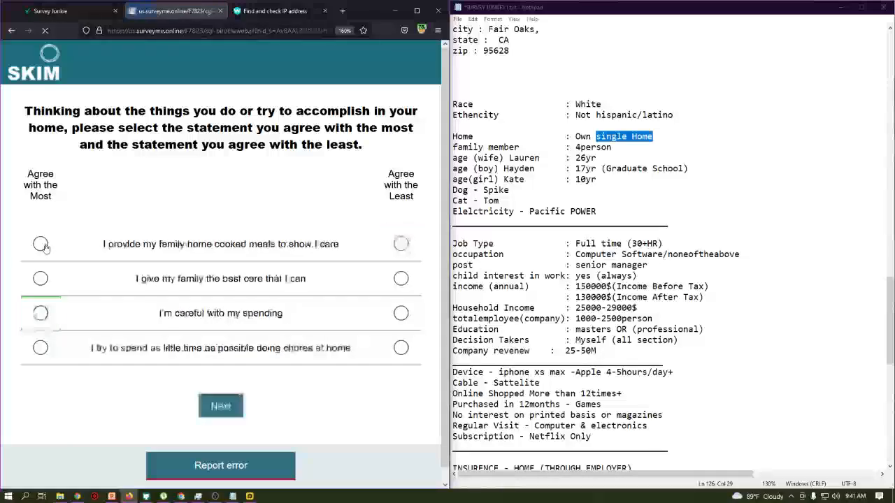
{"action": "left_click", "coordinate": [40, 243]}
{"action": "left_click", "coordinate": [400, 312]}
{"action": "left_click", "coordinate": [217, 403]}
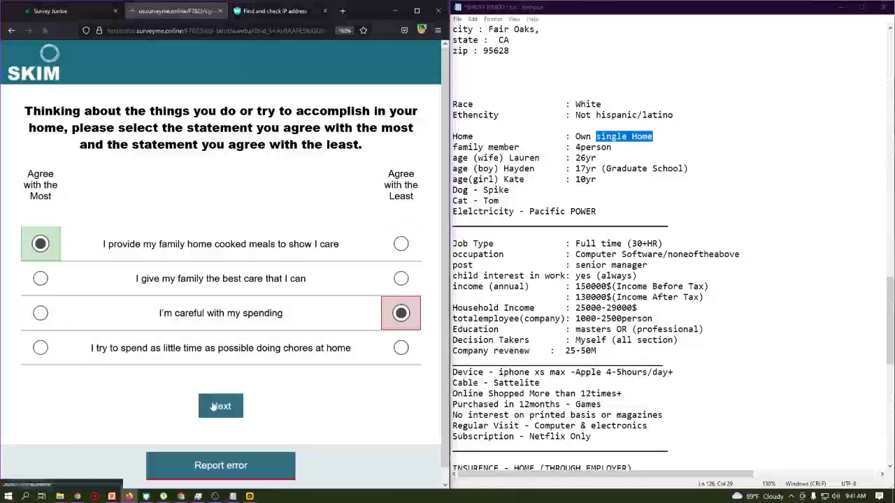
{"action": "left_click", "coordinate": [40, 347]}
{"action": "left_click", "coordinate": [401, 278]}
{"action": "left_click", "coordinate": [218, 407]}
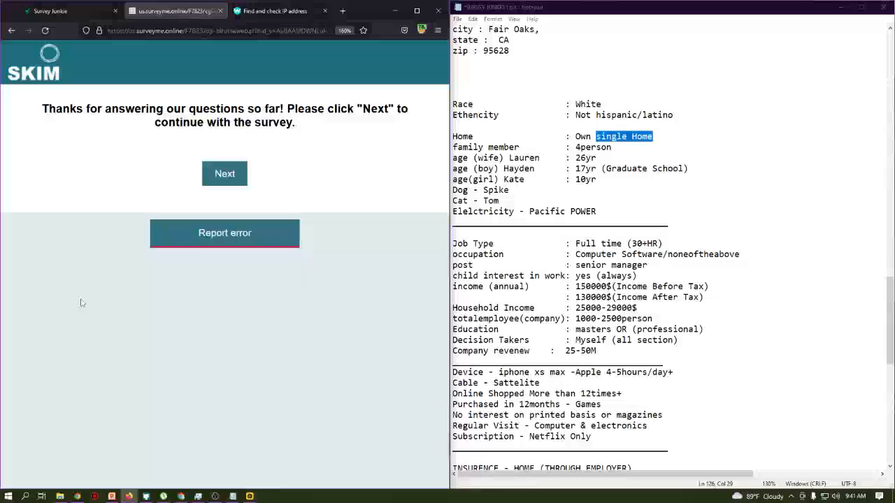
- Answer two statement sets: tried-and-true best, family least; caring despite busy life best, technology least
{"action": "left_click", "coordinate": [219, 173]}
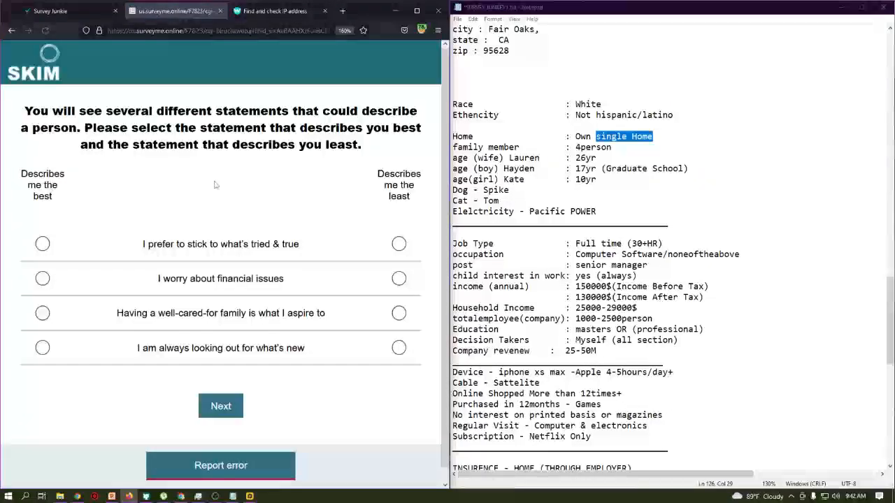
{"action": "left_click", "coordinate": [42, 243]}
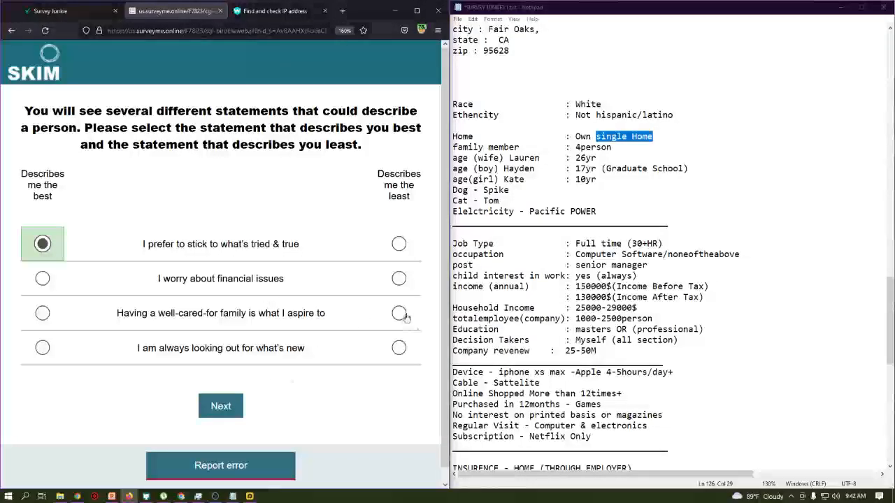
{"action": "left_click", "coordinate": [398, 312]}
{"action": "left_click", "coordinate": [210, 404]}
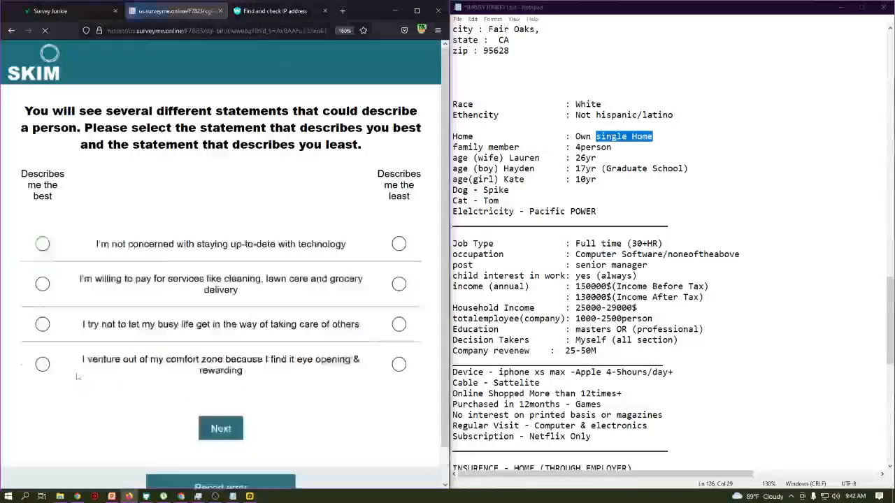
{"action": "left_click", "coordinate": [42, 324]}
{"action": "left_click", "coordinate": [399, 243]}
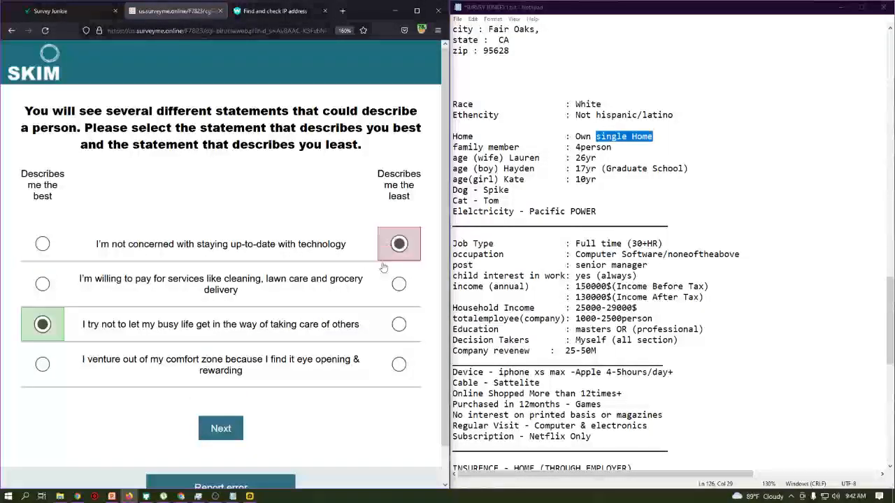
{"action": "left_click", "coordinate": [221, 428]}
- Pick convenient foods best and enjoying the process least, then organized-and-plan-ahead best and loving home least
{"action": "left_click", "coordinate": [42, 244]}
{"action": "left_click", "coordinate": [399, 313]}
{"action": "left_click", "coordinate": [224, 409]}
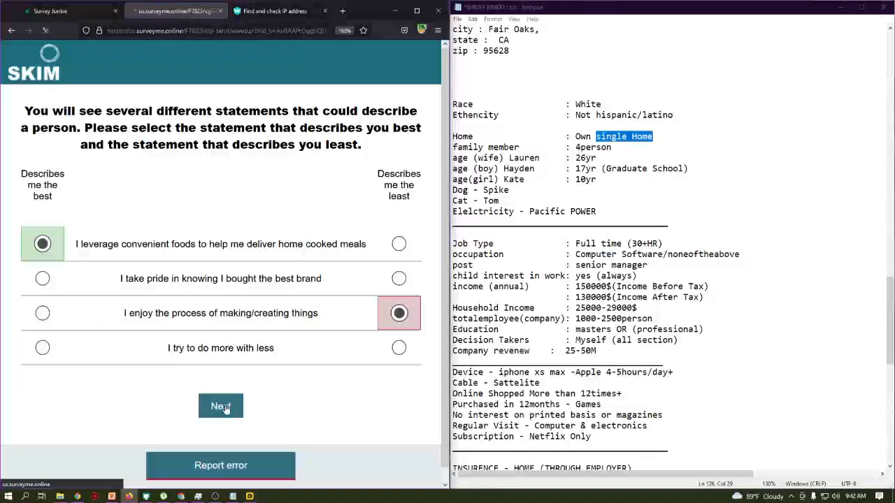
{"action": "left_click", "coordinate": [42, 313]}
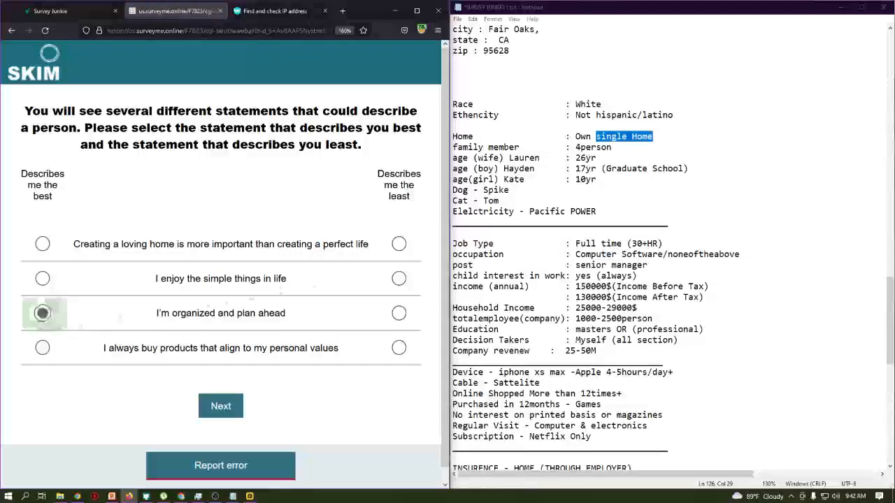
{"action": "left_click", "coordinate": [399, 244]}
{"action": "left_click", "coordinate": [220, 416]}
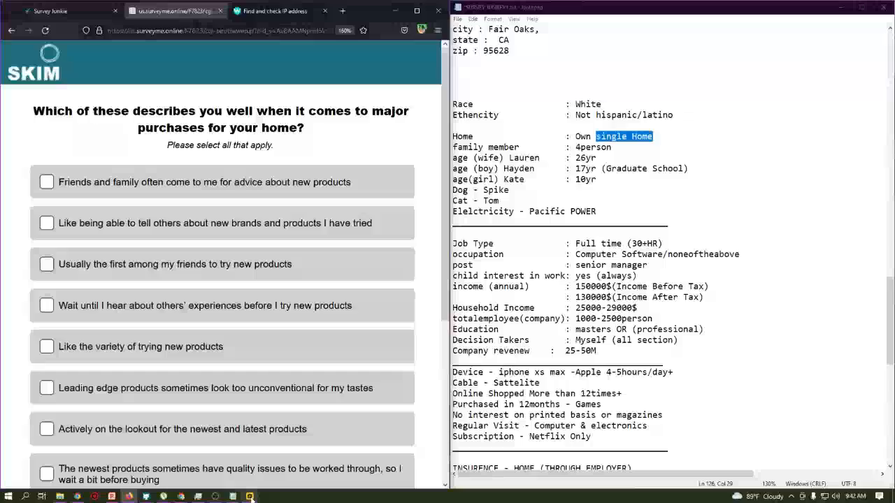
- Admit the waiting participant to the Google Meet call and minimize Meet
{"action": "mouse_move", "coordinate": [181, 495]}
{"action": "left_click", "coordinate": [161, 482]}
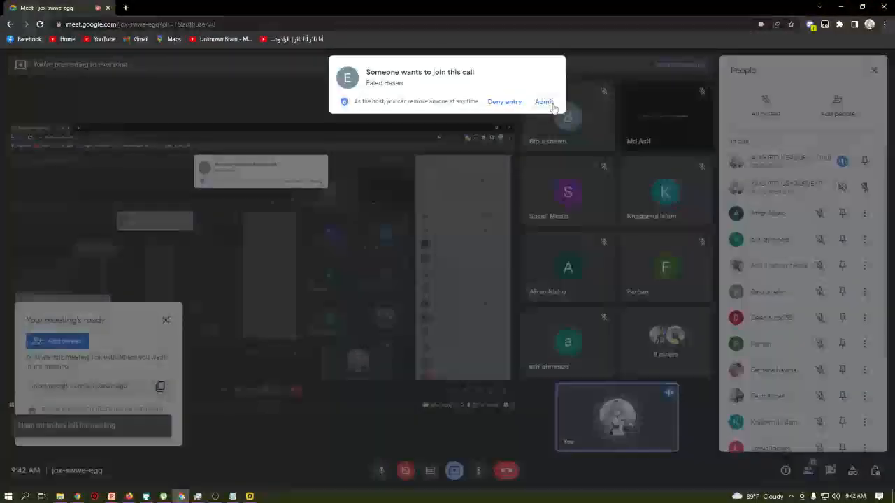
{"action": "left_click", "coordinate": [544, 101]}
{"action": "left_click", "coordinate": [840, 9]}
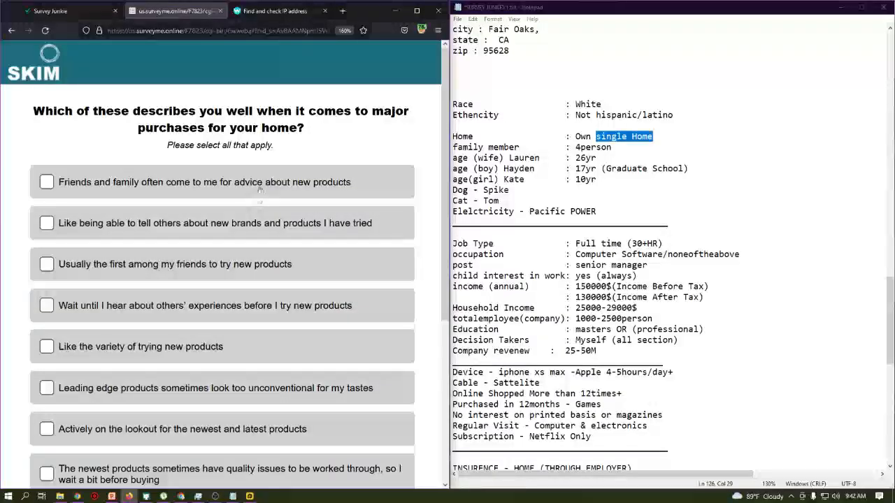
- Tick friends-and-family advice, telling others about brands, leading edge, variety, and familiar brands, then submit
{"action": "left_click", "coordinate": [237, 183]}
{"action": "left_click", "coordinate": [197, 224]}
{"action": "left_click", "coordinate": [184, 389]}
{"action": "left_click", "coordinate": [191, 360]}
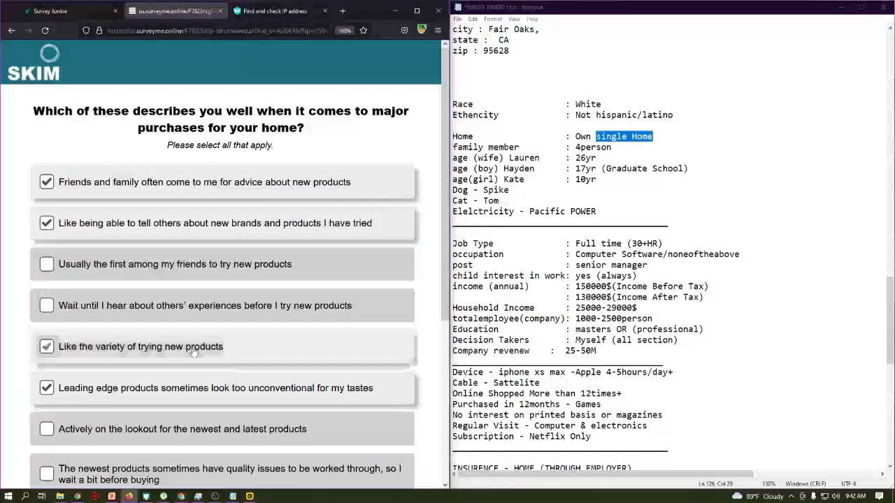
{"action": "scroll", "coordinate": [192, 360], "scroll_direction": "down", "scroll_amount": 4}
{"action": "left_click", "coordinate": [203, 286]}
{"action": "scroll", "coordinate": [202, 288], "scroll_direction": "up", "scroll_amount": 4}
{"action": "scroll", "coordinate": [190, 277], "scroll_direction": "down", "scroll_amount": 4}
{"action": "scroll", "coordinate": [141, 279], "scroll_direction": "up", "scroll_amount": 4}
{"action": "scroll", "coordinate": [141, 279], "scroll_direction": "down", "scroll_amount": 5}
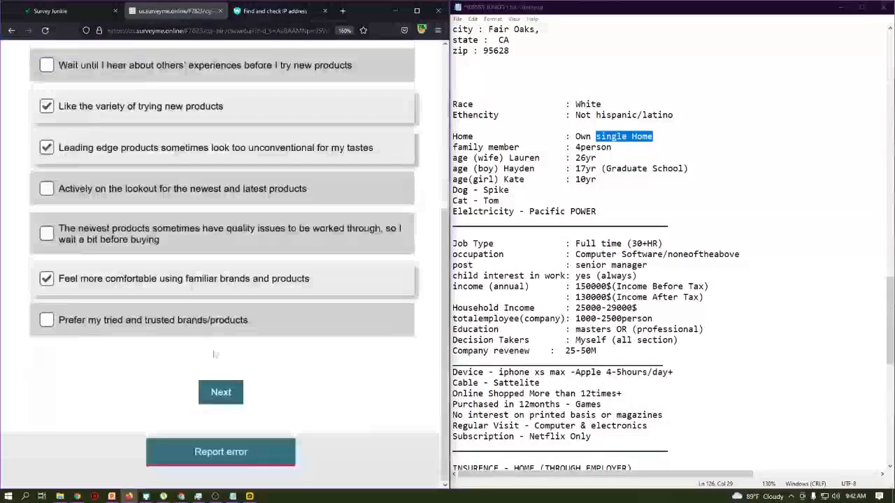
{"action": "left_click", "coordinate": [229, 393]}
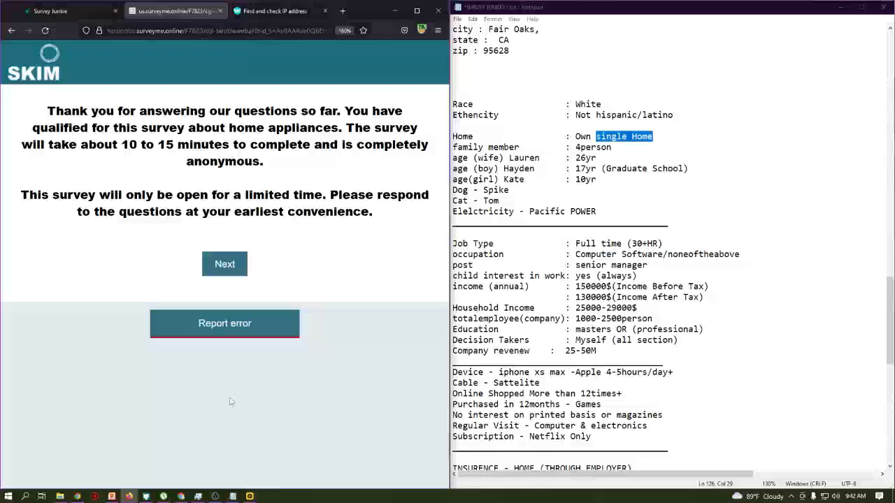
- Read the 10–15 minute qualification notice, highlighting key sentences, and move on to the appliance-ideas introduction
{"action": "left_click_drag", "start_coordinate": [47, 110], "coordinate": [427, 164]}
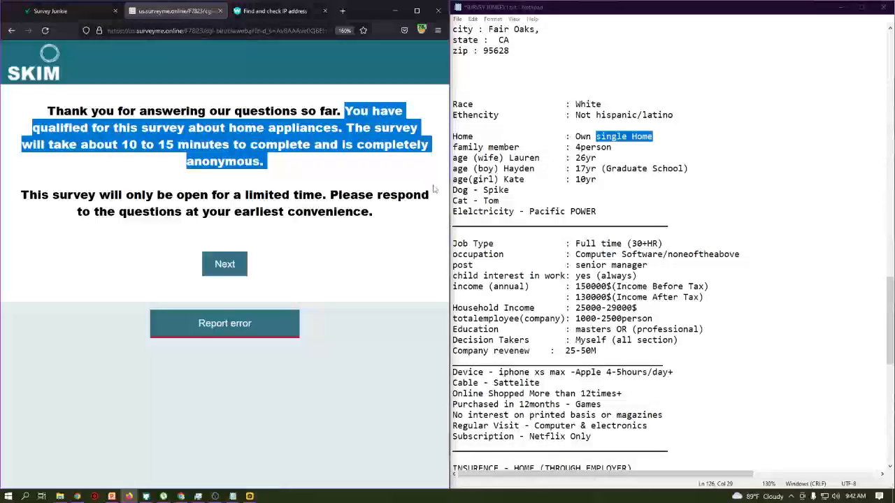
{"action": "left_click_drag", "start_coordinate": [229, 144], "coordinate": [123, 145]}
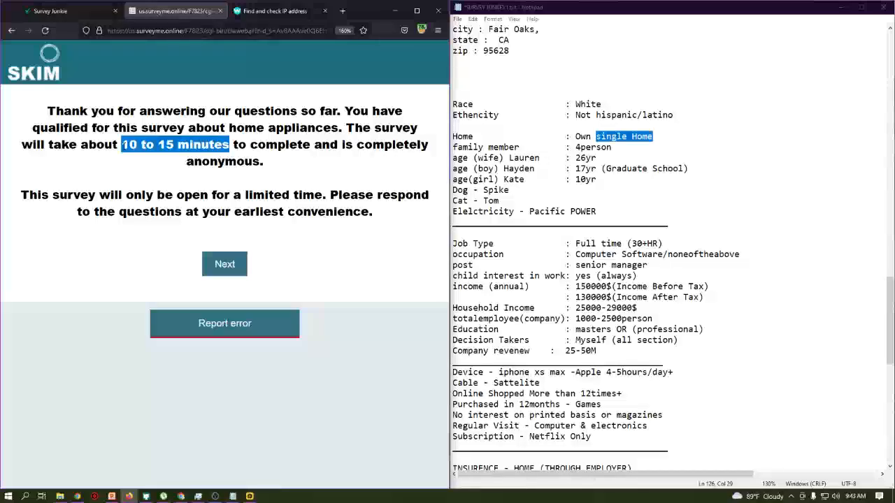
{"action": "left_click", "coordinate": [195, 110]}
{"action": "left_click_drag", "start_coordinate": [346, 110], "coordinate": [334, 127]}
{"action": "left_click", "coordinate": [236, 275]}
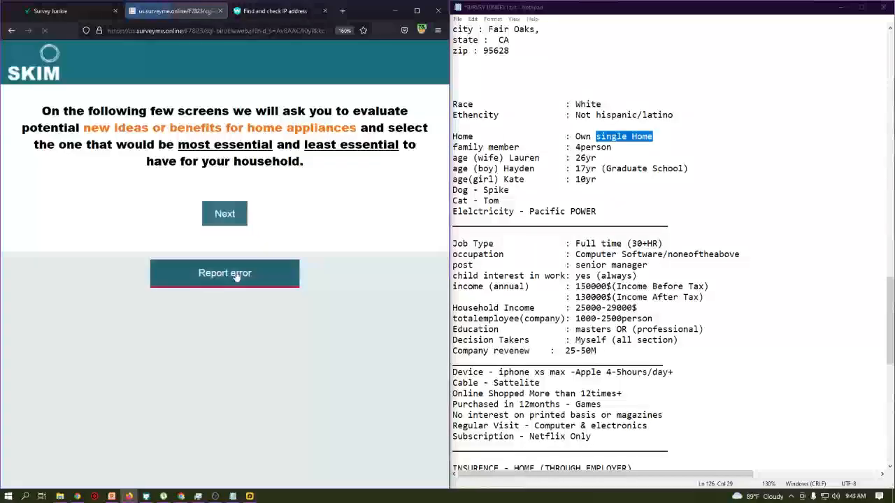
- Rate water dispenser most and dishwasher humidifier least, then alert system most and gas shut-off least essential
{"action": "left_click", "coordinate": [238, 214]}
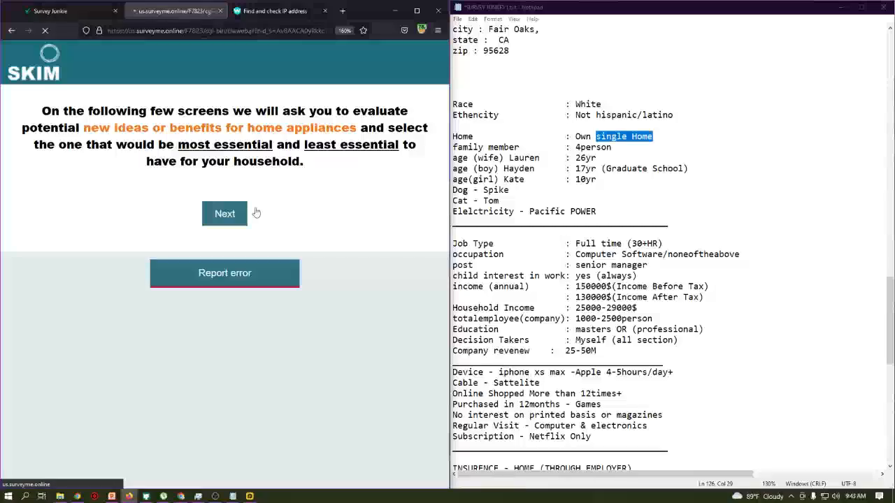
{"action": "left_click", "coordinate": [40, 258]}
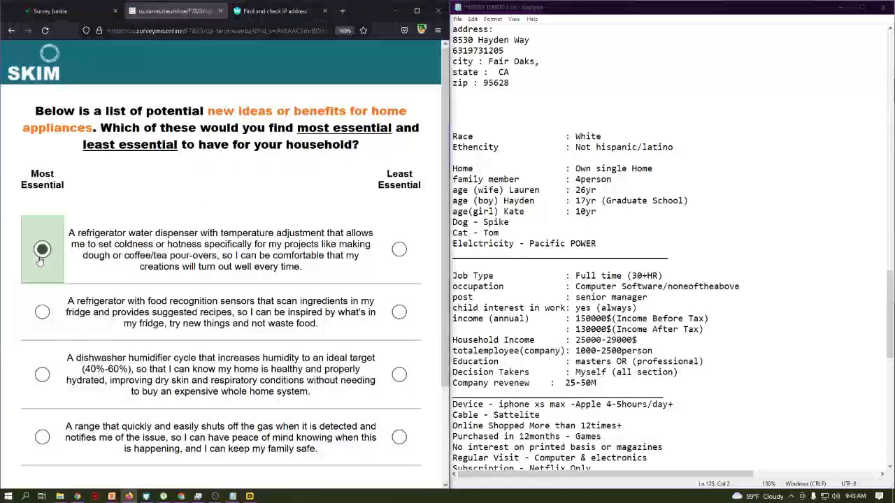
{"action": "left_click", "coordinate": [399, 375]}
{"action": "scroll", "coordinate": [322, 381], "scroll_direction": "down", "scroll_amount": 3}
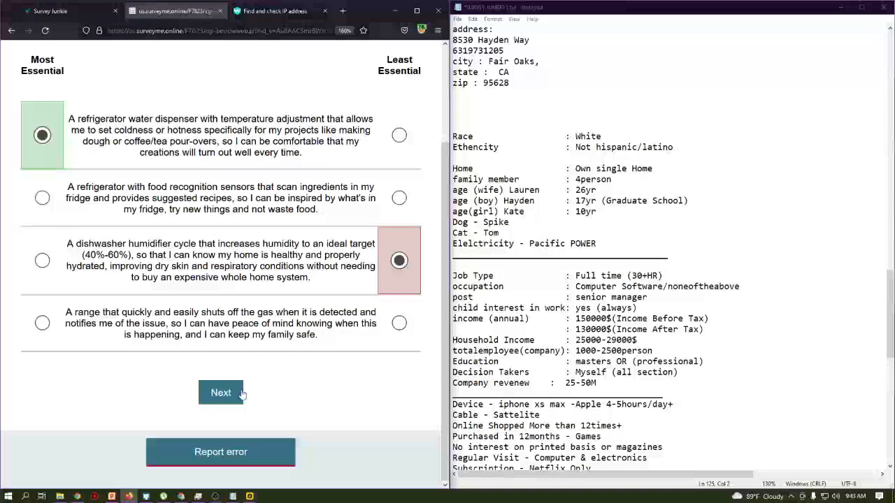
{"action": "left_click", "coordinate": [241, 395]}
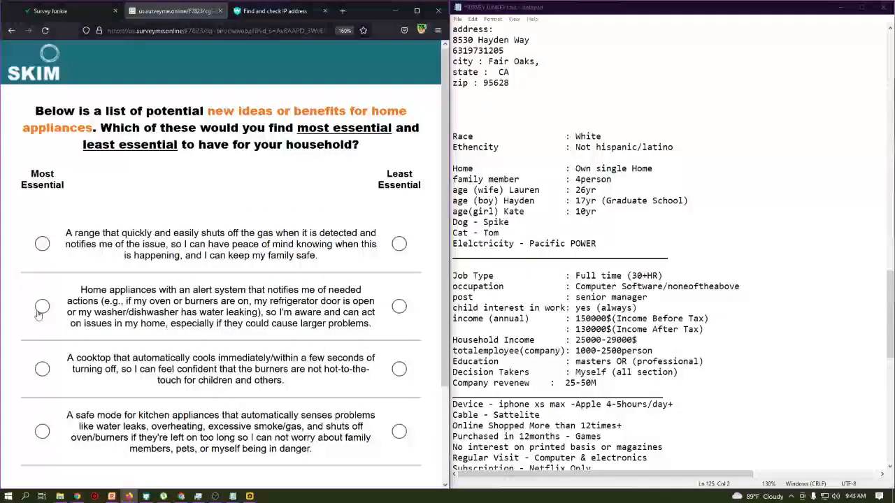
{"action": "left_click", "coordinate": [42, 308]}
{"action": "left_click", "coordinate": [399, 244]}
{"action": "scroll", "coordinate": [350, 293], "scroll_direction": "down", "scroll_amount": 3}
{"action": "left_click", "coordinate": [220, 394]}
- Rate lowered washer/dryers most and money-saving least, then water-testing dispenser most and fail-safe compartment least
{"action": "left_click", "coordinate": [43, 346]}
{"action": "left_click", "coordinate": [398, 290]}
{"action": "left_click", "coordinate": [215, 467]}
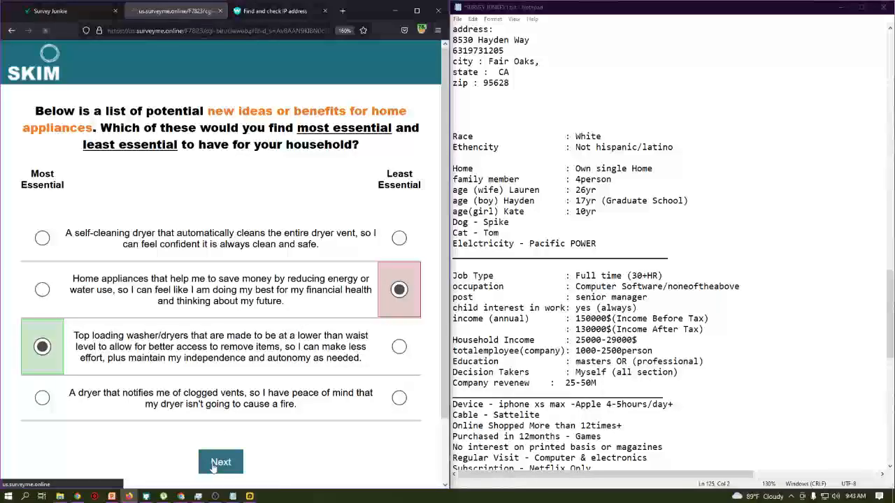
{"action": "left_click", "coordinate": [43, 318]}
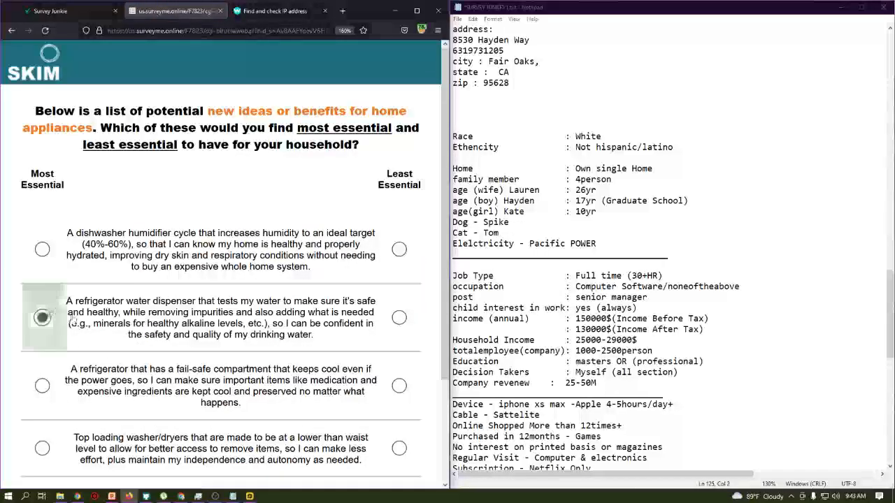
{"action": "left_click", "coordinate": [398, 385]}
{"action": "scroll", "coordinate": [399, 385], "scroll_direction": "down", "scroll_amount": 3}
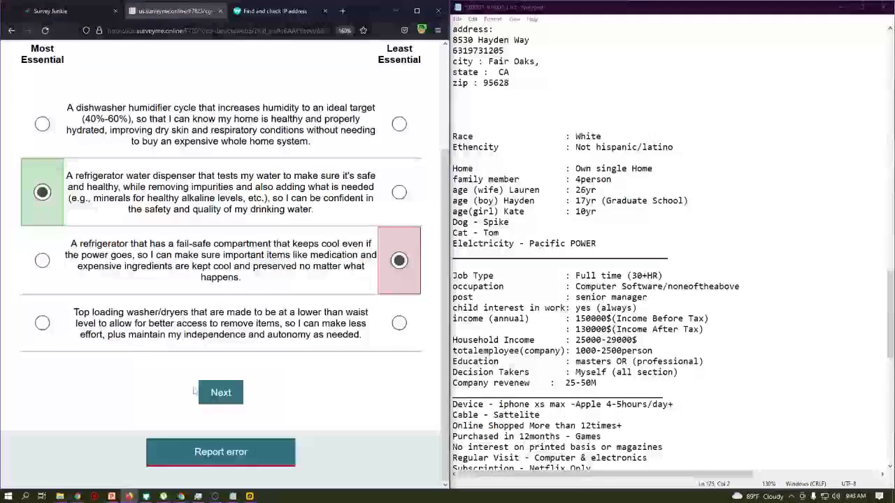
{"action": "left_click", "coordinate": [216, 394]}
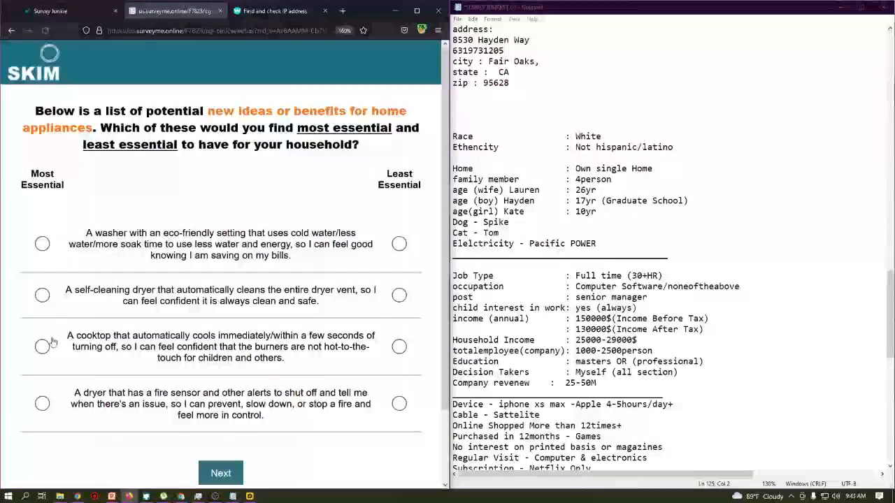
- Rate auto-cooling cooktop most and eco washer least, then safety-sensor hood most and recipe app least
{"action": "left_click", "coordinate": [43, 346]}
{"action": "left_click", "coordinate": [399, 243]}
{"action": "left_click", "coordinate": [230, 473]}
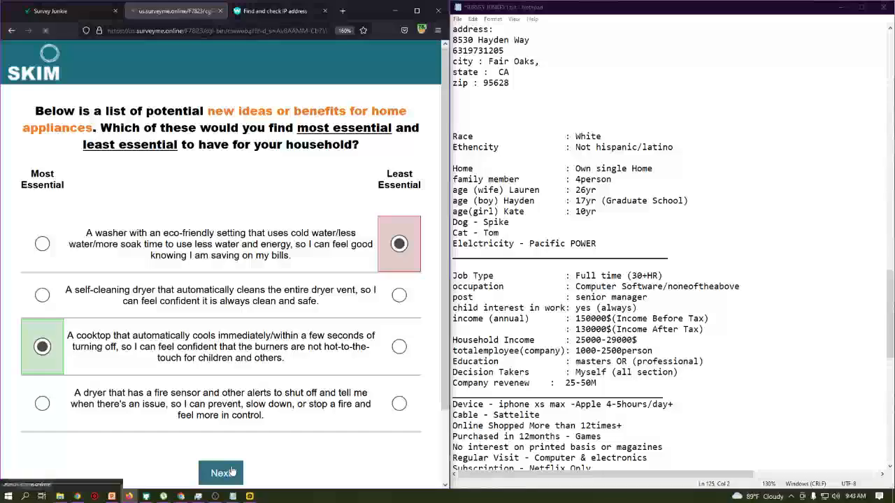
{"action": "left_click", "coordinate": [42, 255]}
{"action": "left_click", "coordinate": [398, 385]}
{"action": "scroll", "coordinate": [398, 385], "scroll_direction": "down", "scroll_amount": 2}
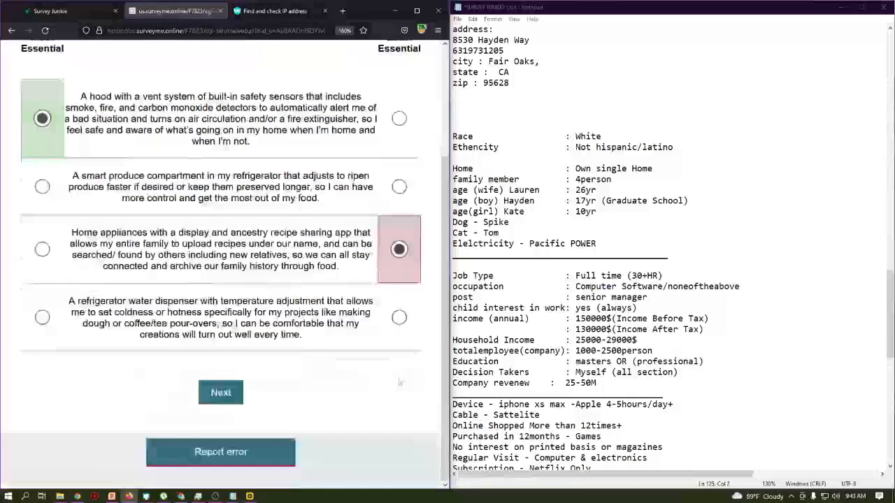
{"action": "left_click", "coordinate": [227, 396]}
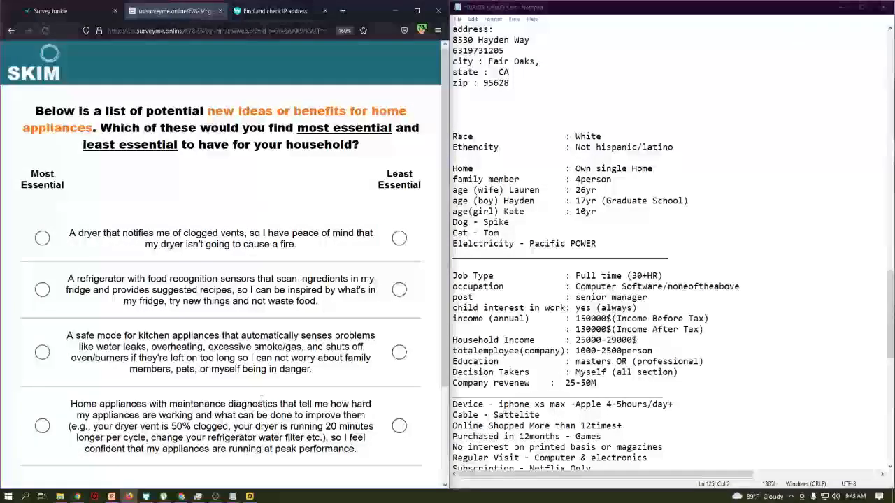
- Rate appliance safe mode most and dryer vent alert least, then maintenance diagnostics most and hood least
{"action": "left_click", "coordinate": [43, 353]}
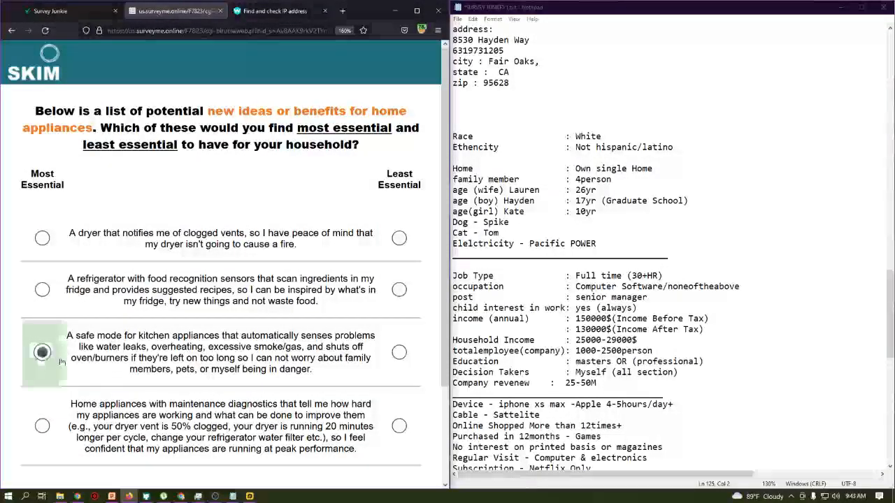
{"action": "left_click", "coordinate": [399, 238]}
{"action": "scroll", "coordinate": [399, 210], "scroll_direction": "down", "scroll_amount": 2}
{"action": "left_click", "coordinate": [217, 393]}
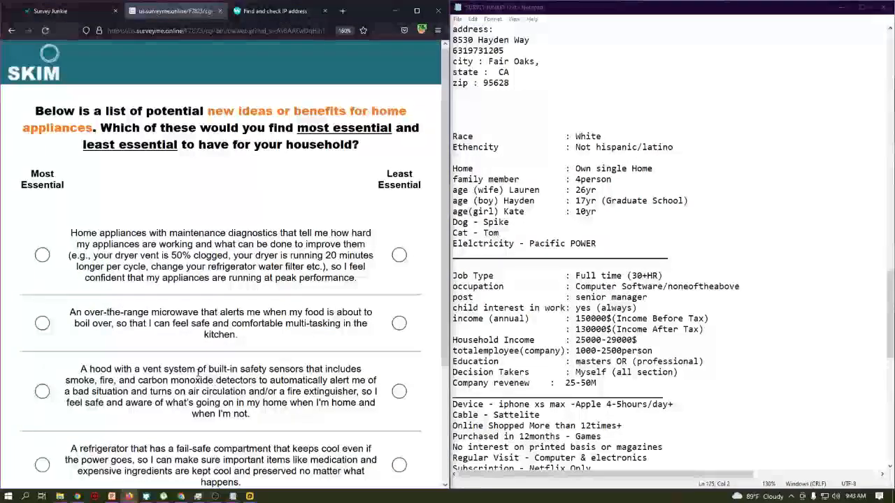
{"action": "left_click", "coordinate": [42, 255]}
{"action": "left_click", "coordinate": [398, 392]}
{"action": "scroll", "coordinate": [399, 377], "scroll_direction": "down", "scroll_amount": 2}
{"action": "left_click", "coordinate": [214, 398]}
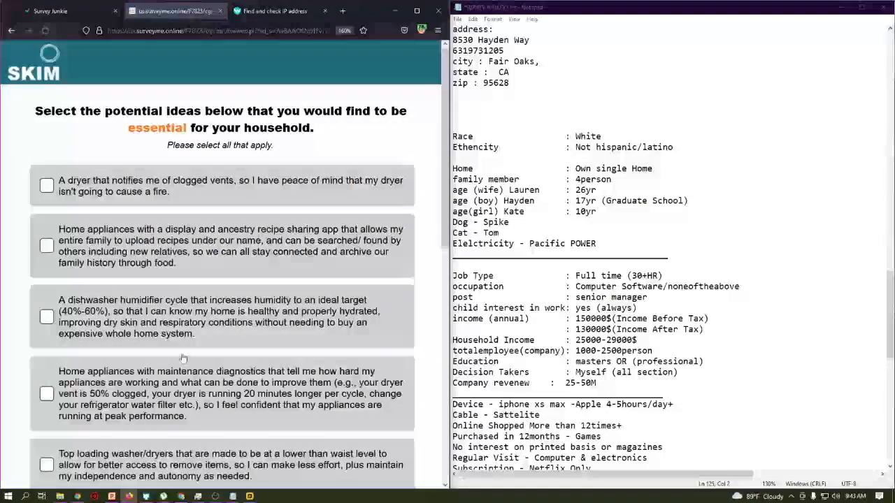
- Tick the ancestry recipe-sharing idea as essential and submit the checklist
{"action": "left_click", "coordinate": [197, 260]}
{"action": "scroll", "coordinate": [209, 280], "scroll_direction": "down", "scroll_amount": 8}
{"action": "left_click", "coordinate": [237, 403]}
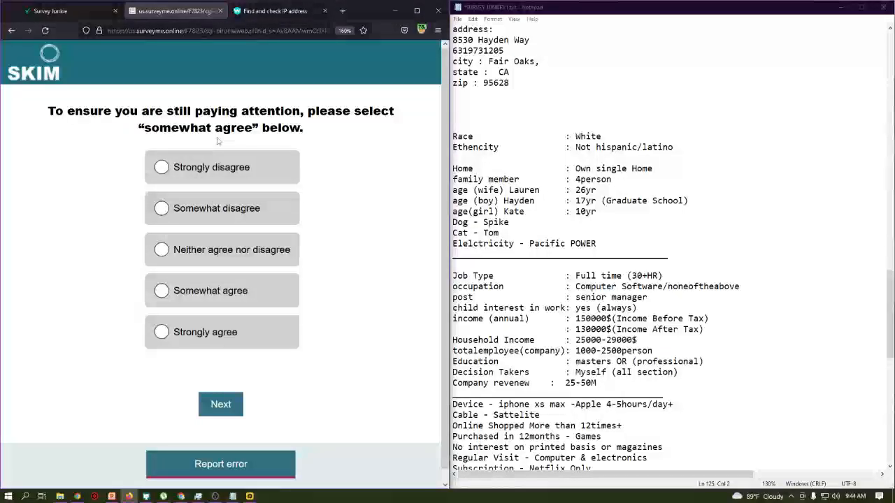
- Read the attention-check instruction and answer it with Somewhat agree
{"action": "left_click_drag", "start_coordinate": [65, 109], "coordinate": [396, 105]}
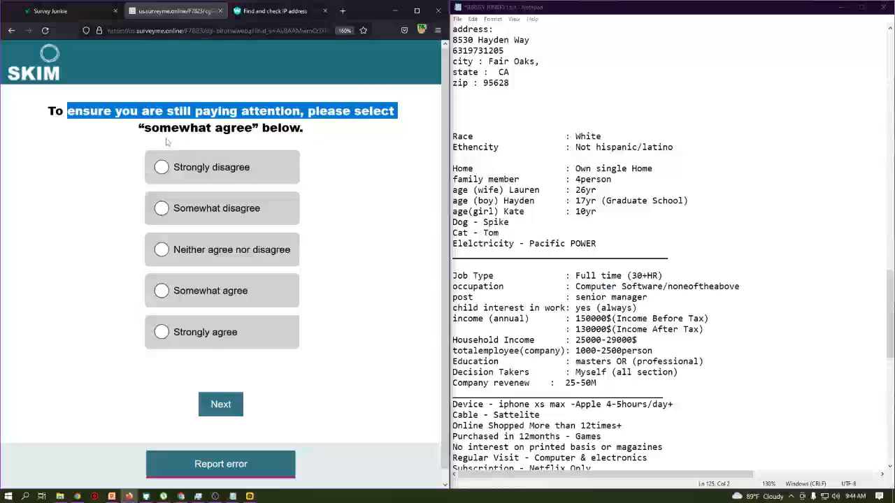
{"action": "left_click_drag", "start_coordinate": [146, 128], "coordinate": [254, 127]}
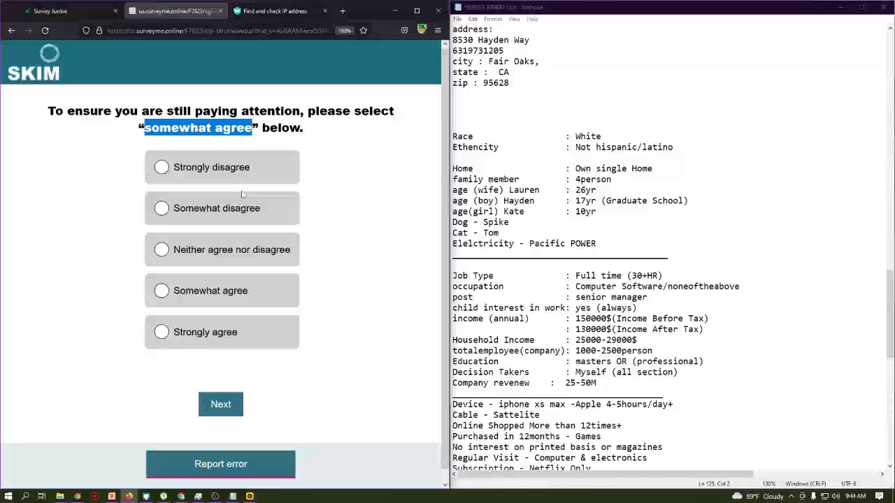
{"action": "left_click", "coordinate": [225, 292]}
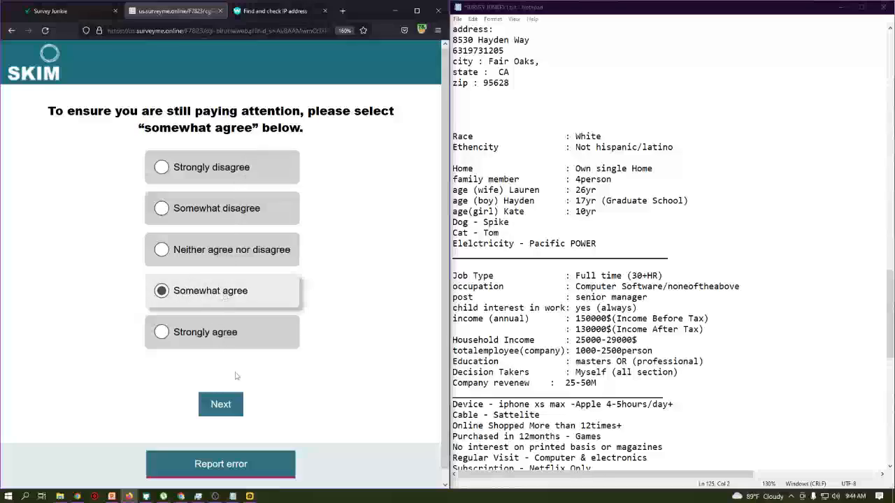
- Submit the attention check, then choose LG, Bosch, KitchenAid and Whirlpool as brands to consider
{"action": "left_click", "coordinate": [236, 412]}
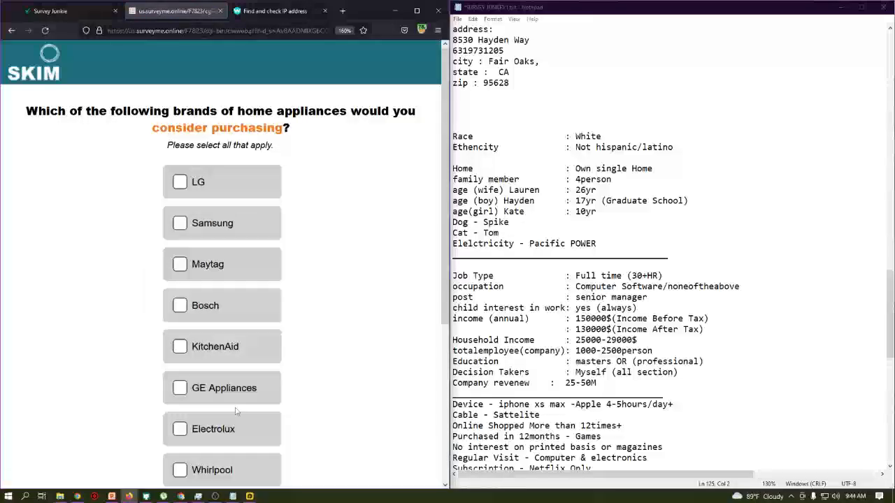
{"action": "left_click", "coordinate": [224, 191]}
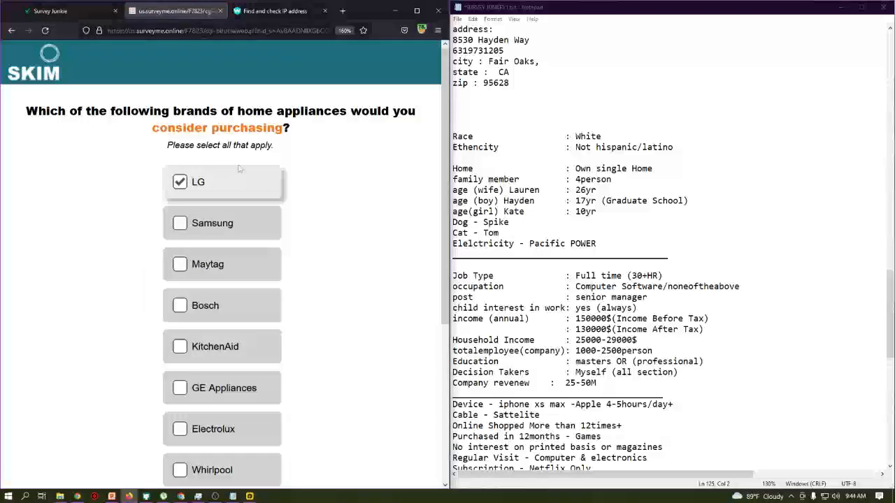
{"action": "left_click", "coordinate": [245, 306]}
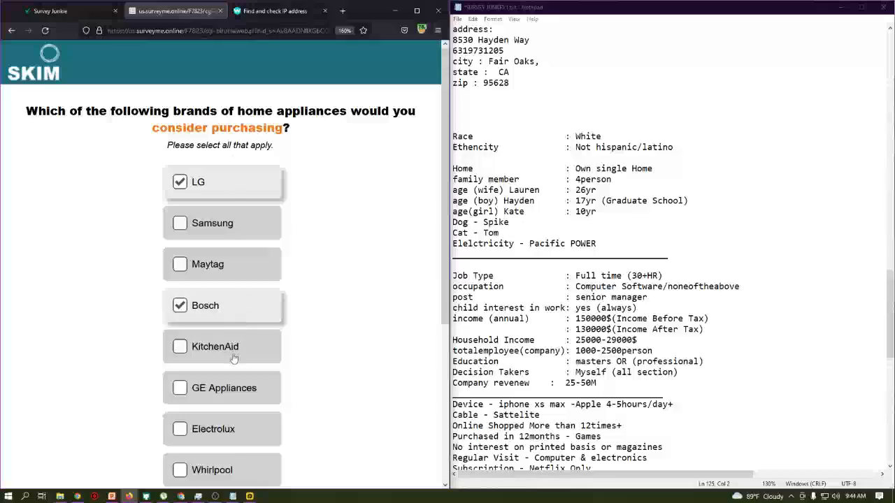
{"action": "left_click", "coordinate": [231, 354]}
{"action": "scroll", "coordinate": [231, 355], "scroll_direction": "down", "scroll_amount": 3}
{"action": "left_click", "coordinate": [226, 316]}
{"action": "scroll", "coordinate": [226, 318], "scroll_direction": "up", "scroll_amount": 2}
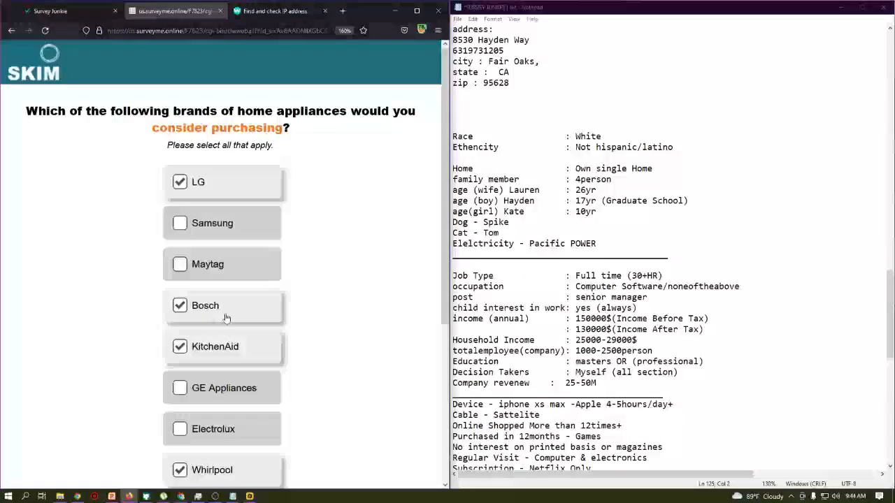
{"action": "scroll", "coordinate": [226, 315], "scroll_direction": "down", "scroll_amount": 3}
{"action": "scroll", "coordinate": [231, 403], "scroll_direction": "up", "scroll_amount": 3}
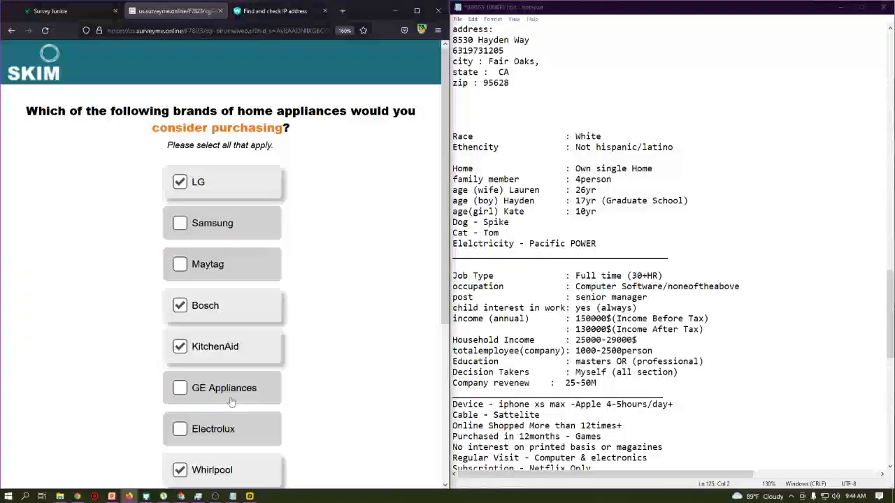
{"action": "scroll", "coordinate": [230, 403], "scroll_direction": "down", "scroll_amount": 3}
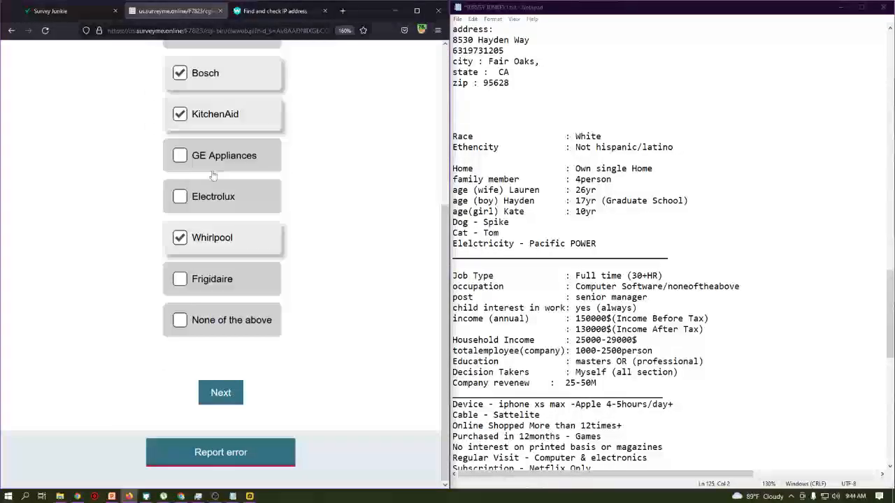
{"action": "left_click", "coordinate": [222, 396]}
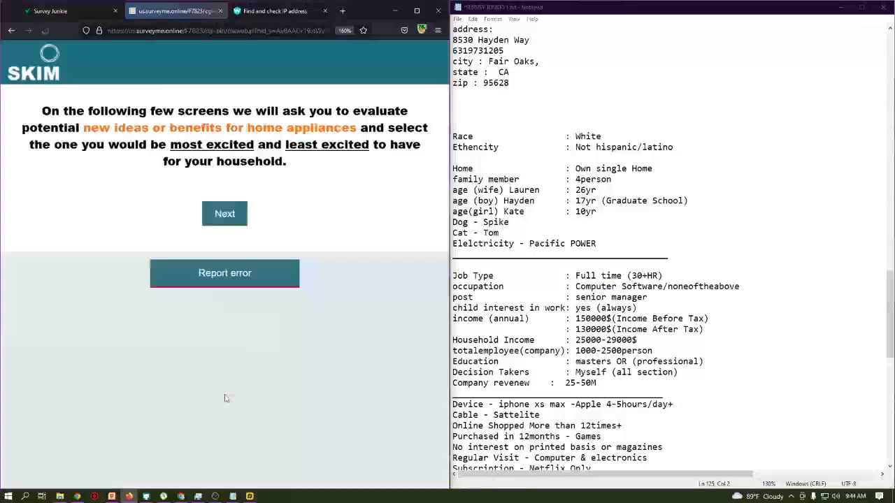
- Rate the water-testing fridge dispenser Most Excited and the eco-friendly washer Least Excited
{"action": "left_click", "coordinate": [238, 229]}
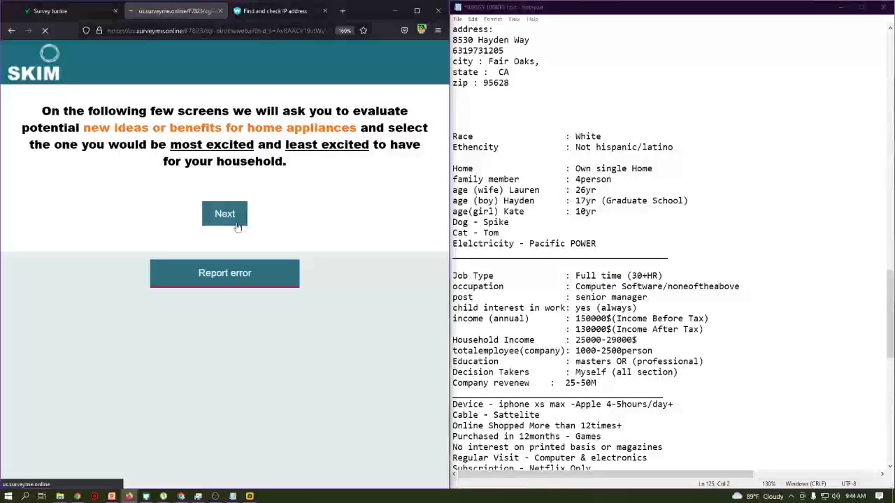
{"action": "left_click", "coordinate": [40, 249]}
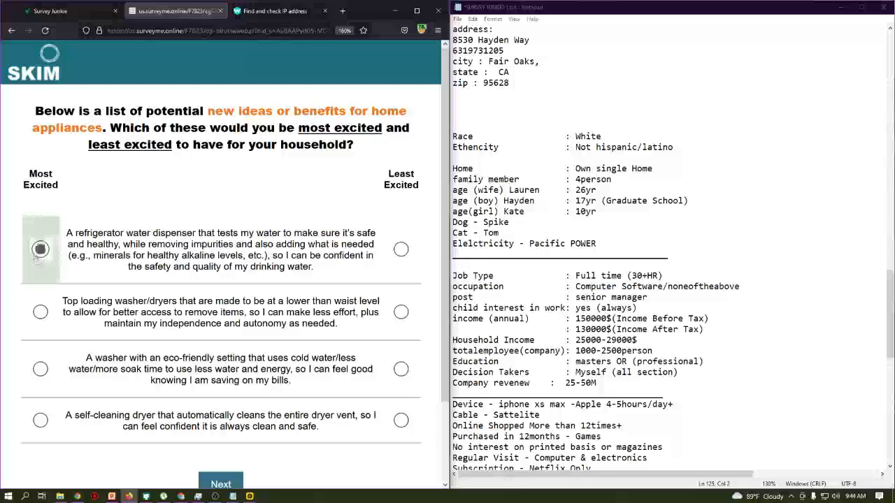
{"action": "left_click", "coordinate": [401, 368]}
{"action": "left_click", "coordinate": [221, 481]}
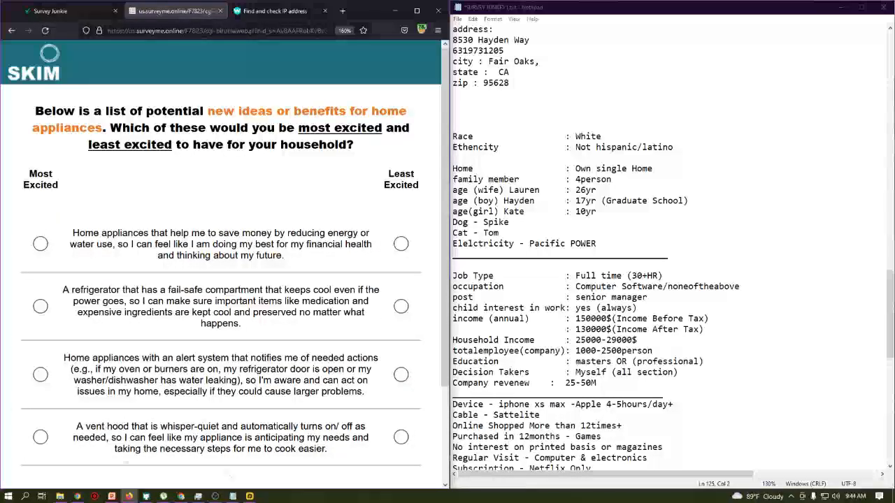
- Mark appliance alert system Most Excited and fail-safe fridge compartment Least Excited, then bring Meet forward
{"action": "left_click", "coordinate": [56, 374]}
{"action": "left_click", "coordinate": [400, 297]}
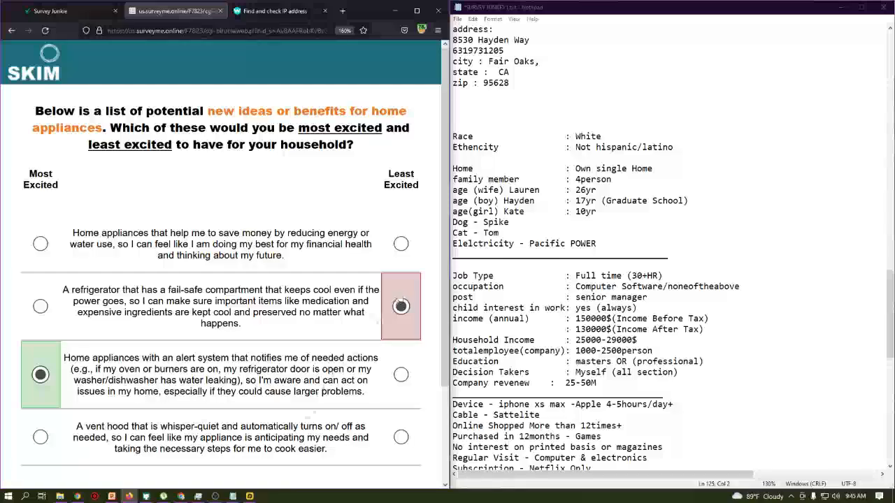
{"action": "left_click", "coordinate": [183, 495]}
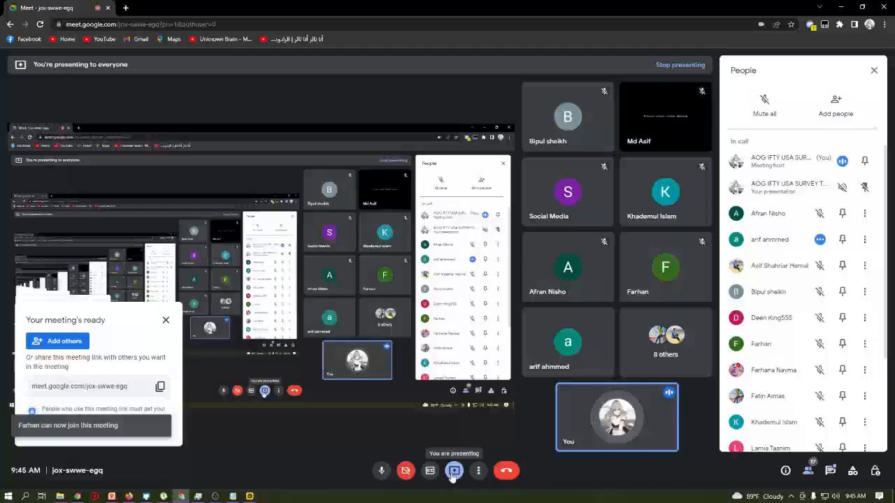
- Stop the current Meet presentation and start presenting a single window instead
{"action": "left_click", "coordinate": [453, 472]}
{"action": "left_click", "coordinate": [477, 442]}
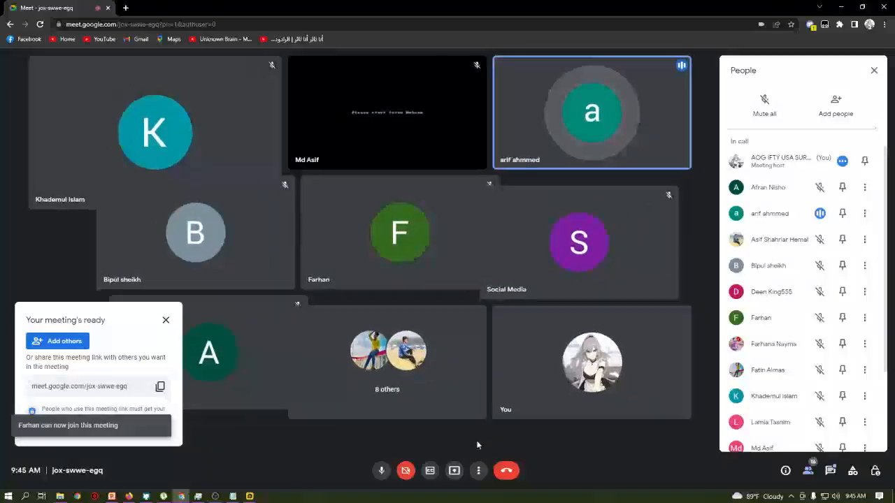
{"action": "left_click", "coordinate": [453, 471]}
{"action": "left_click", "coordinate": [479, 422]}
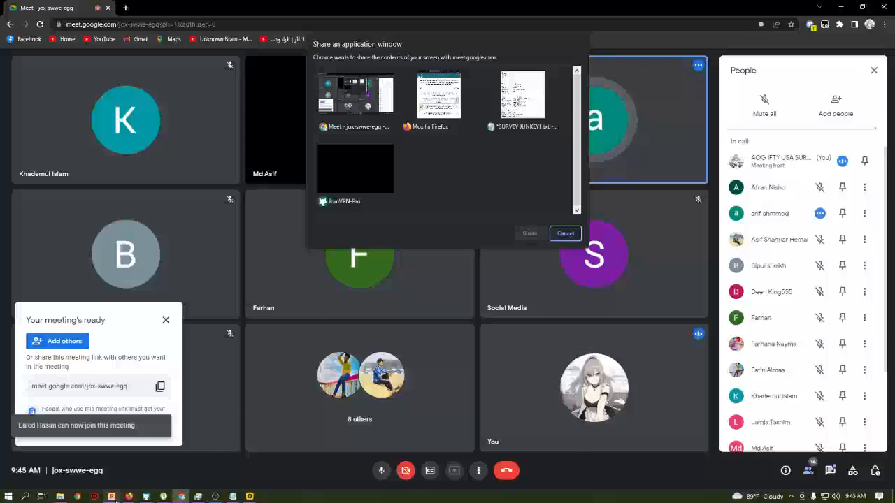
- Return AOG META X.pptx to slide 1 and share its PowerPoint window in Meet
{"action": "left_click", "coordinate": [116, 500]}
{"action": "scroll", "coordinate": [339, 402], "scroll_direction": "up", "scroll_amount": 4}
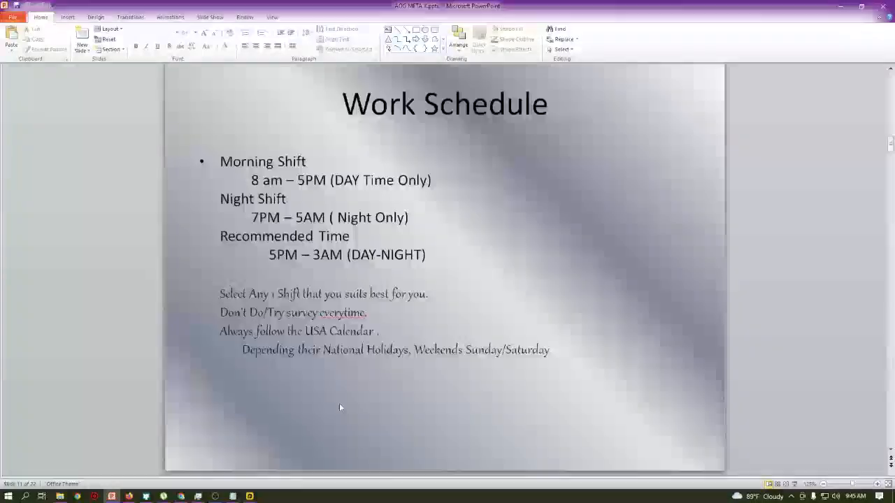
{"action": "key", "text": "Home"}
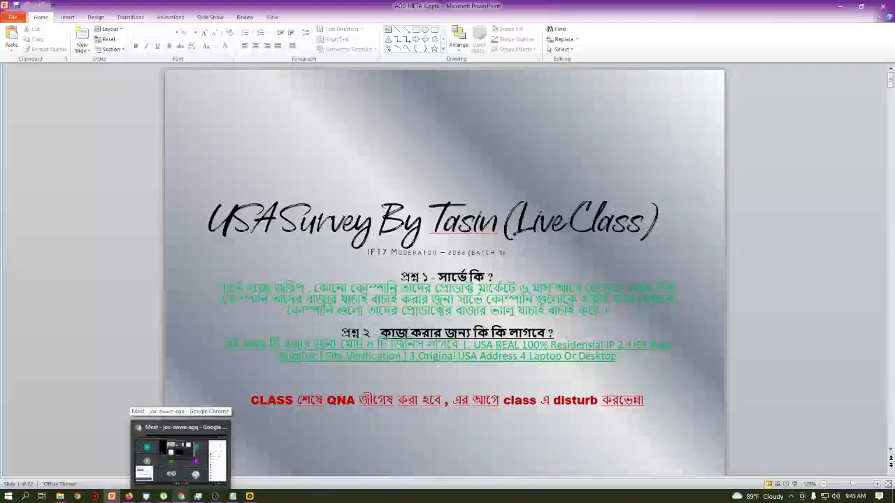
{"action": "left_click", "coordinate": [138, 428]}
{"action": "left_click", "coordinate": [439, 98]}
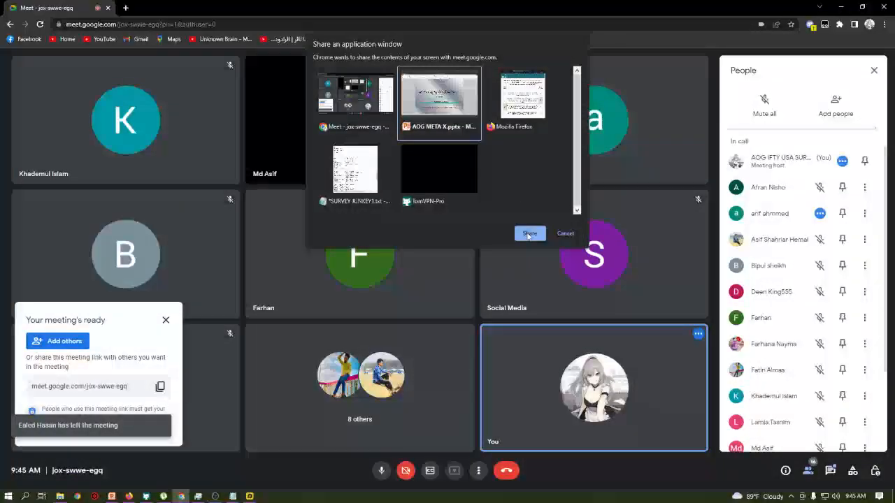
{"action": "left_click", "coordinate": [529, 234]}
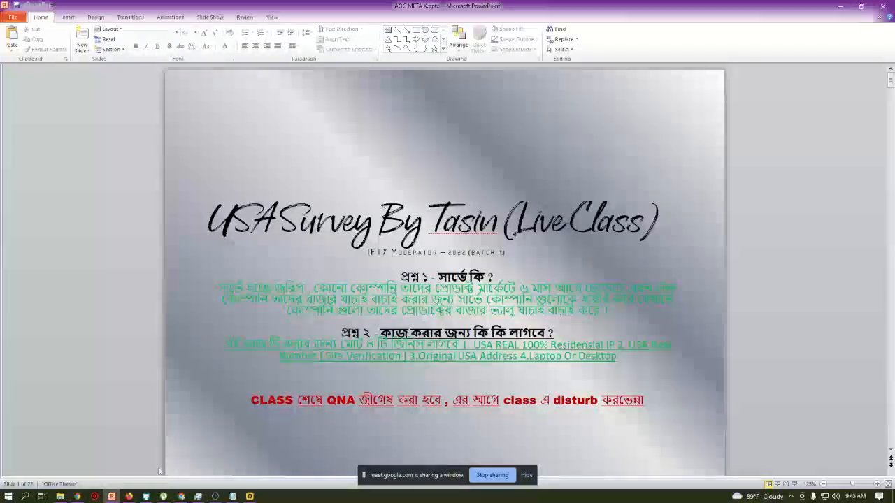
- Bring the Google Meet call window back in front of PowerPoint
{"action": "mouse_move", "coordinate": [183, 498]}
{"action": "left_click", "coordinate": [178, 454]}
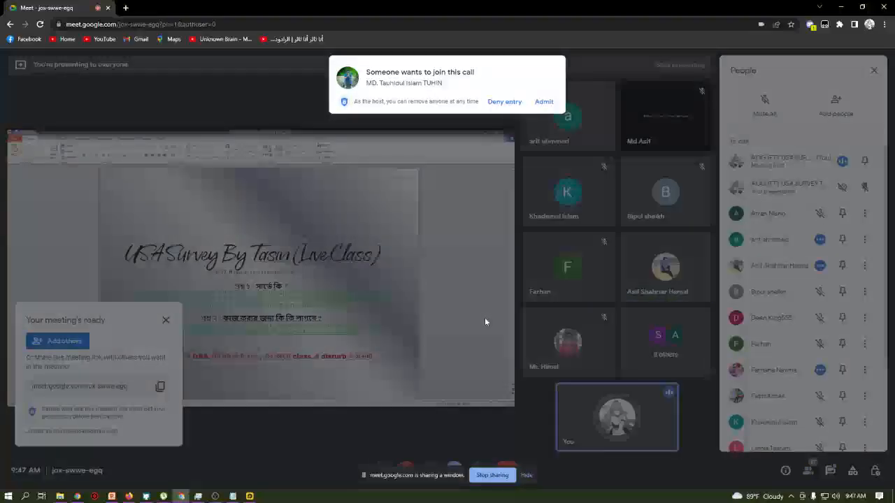
- Admit the waiting participant to the Meet call, then open a new browser tab
{"action": "left_click", "coordinate": [543, 102]}
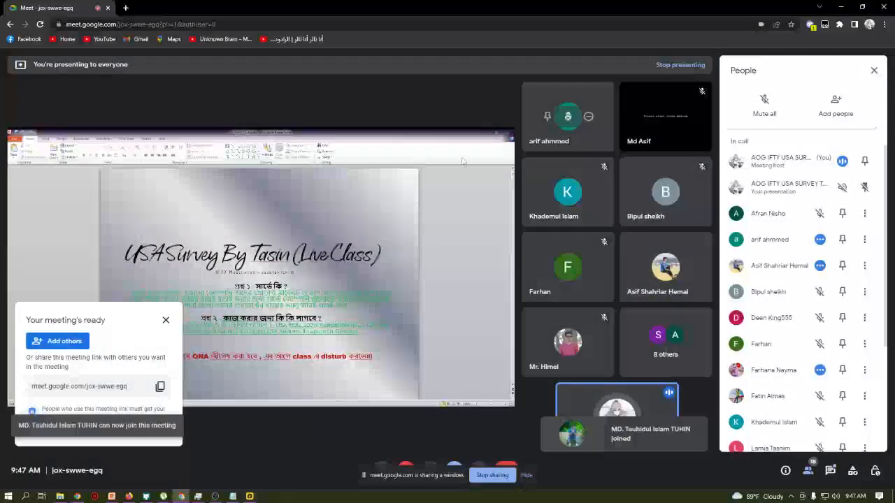
{"action": "mouse_move", "coordinate": [128, 498]}
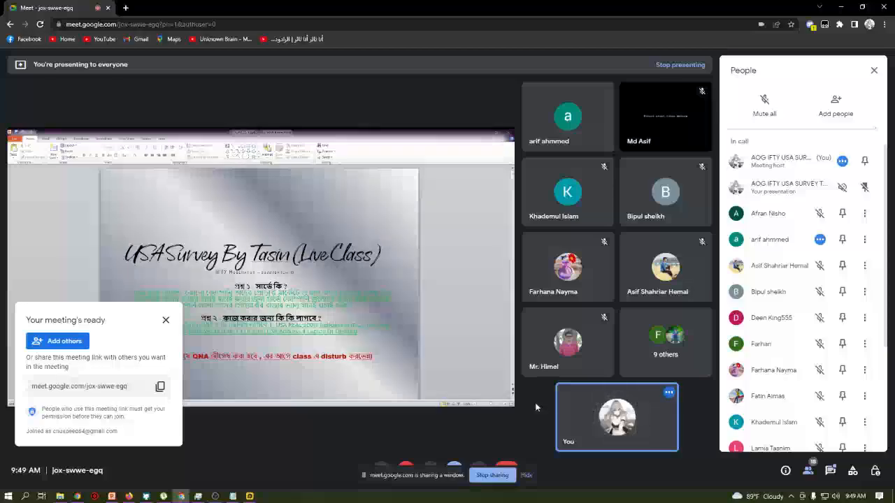
{"action": "scroll", "coordinate": [764, 396], "scroll_direction": "down", "scroll_amount": 3}
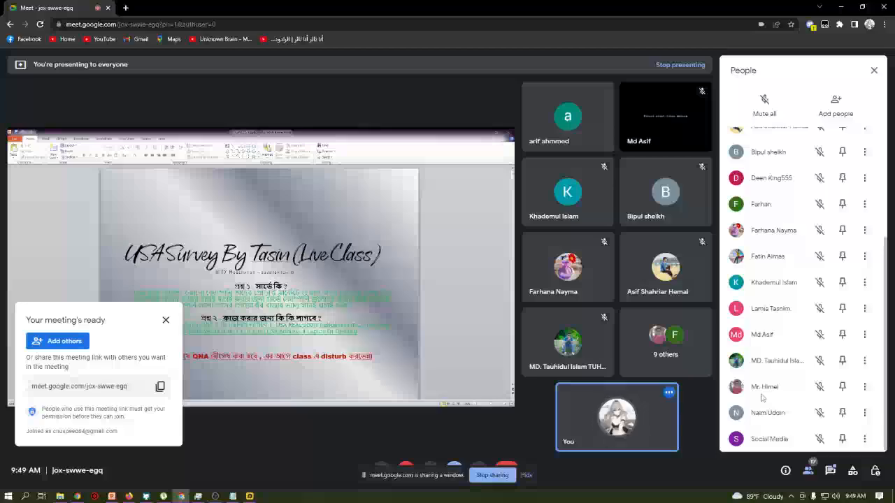
{"action": "left_click", "coordinate": [126, 7]}
{"action": "left_click", "coordinate": [237, 7]}
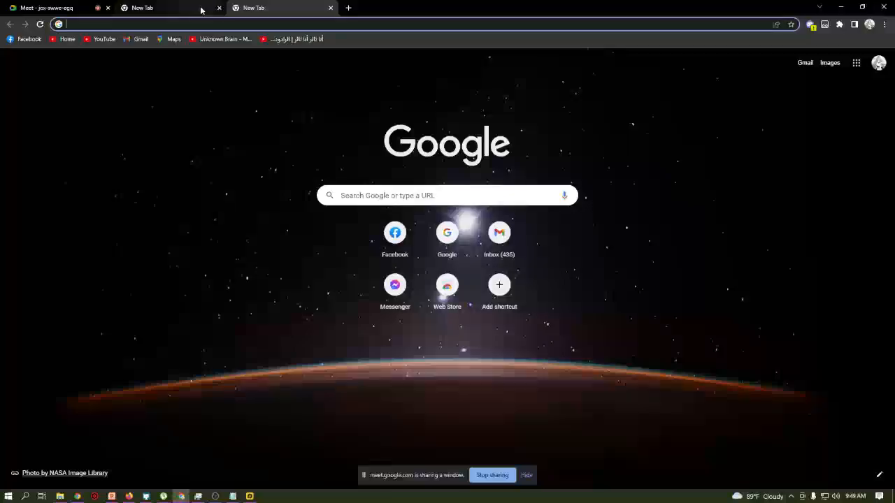
- Close the extra tab, go to Facebook, and open the full Messenger page with its chat list
{"action": "left_click", "coordinate": [219, 7]}
{"action": "left_click", "coordinate": [24, 39]}
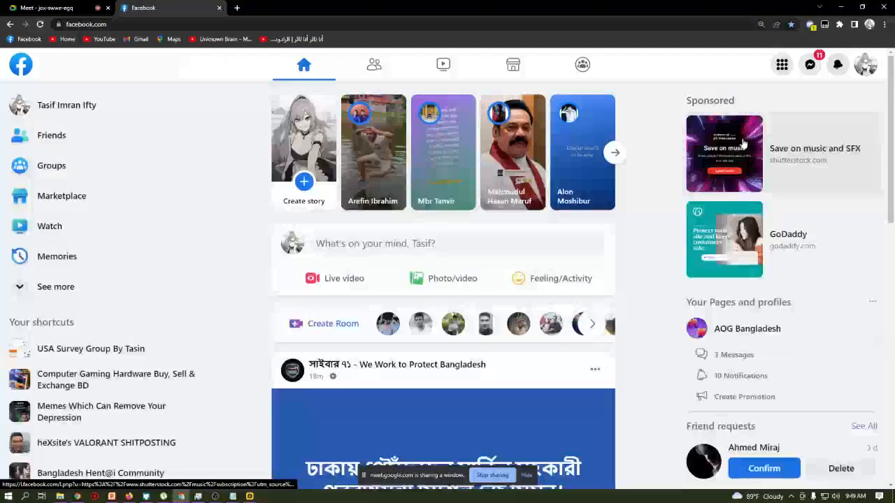
{"action": "left_click", "coordinate": [810, 64]}
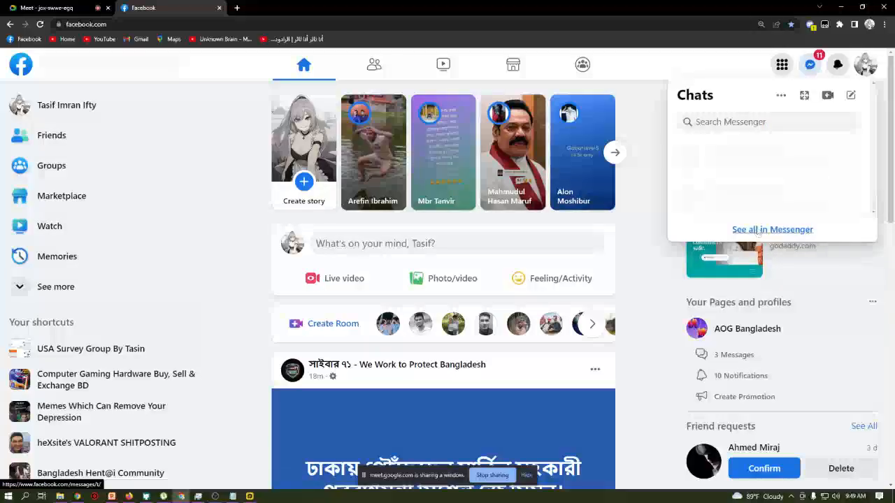
{"action": "left_click", "coordinate": [750, 229]}
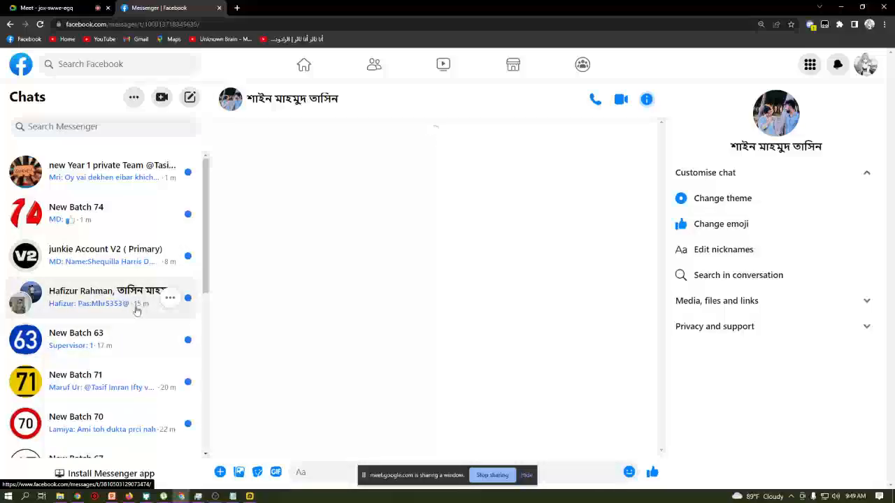
{"action": "scroll", "coordinate": [144, 337], "scroll_direction": "down", "scroll_amount": 2}
{"action": "scroll", "coordinate": [144, 337], "scroll_direction": "up", "scroll_amount": 2}
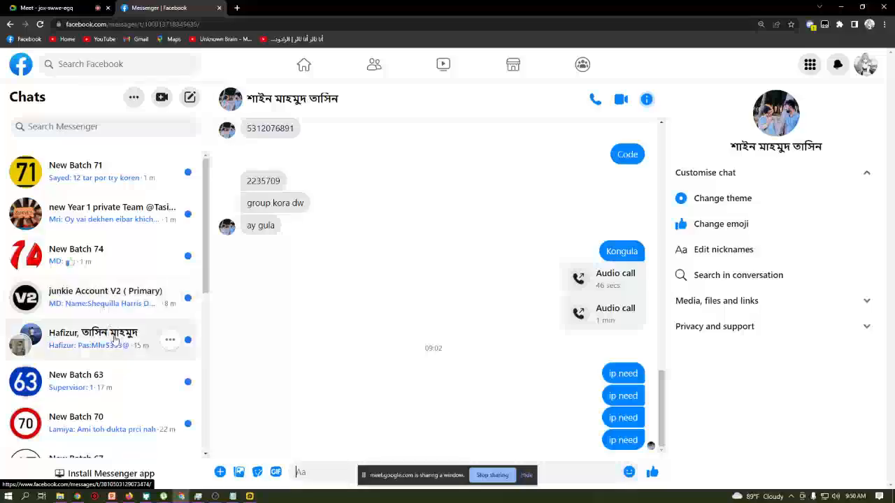
{"action": "scroll", "coordinate": [111, 335], "scroll_direction": "down", "scroll_amount": 1}
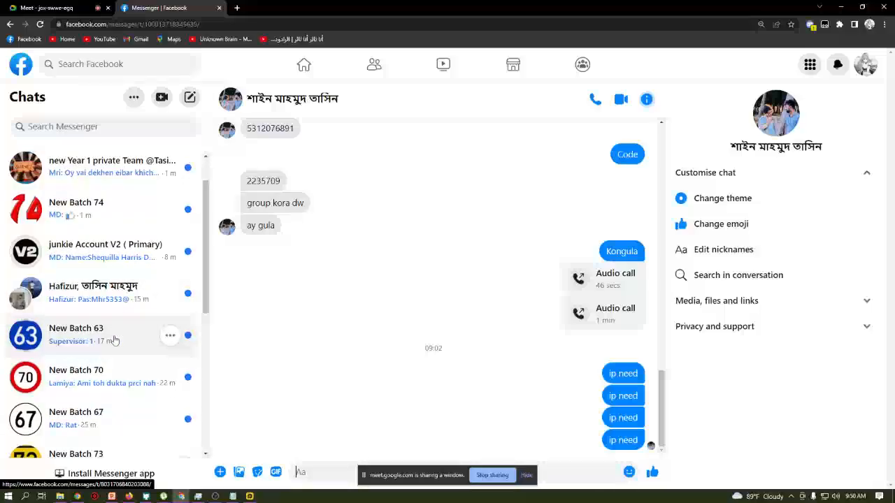
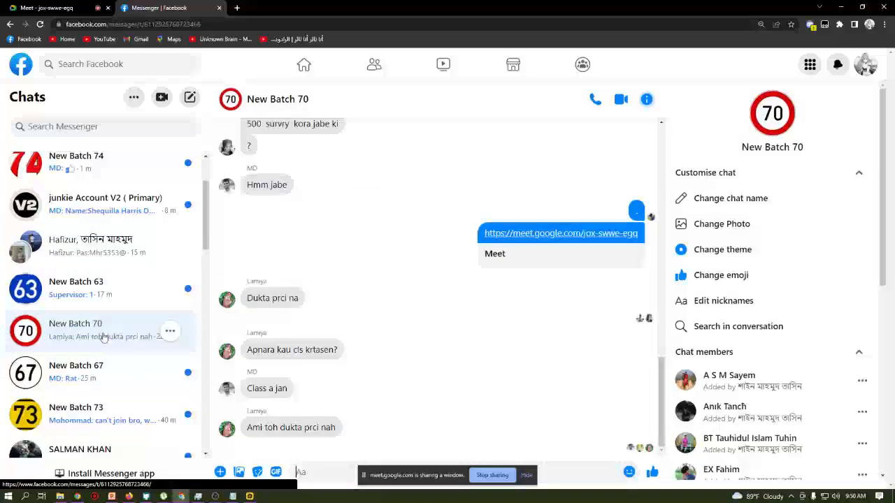
- Scroll through the Messenger chat list, then return to the Google Meet call presenting the survey slides
{"action": "scroll", "coordinate": [103, 337], "scroll_direction": "down", "scroll_amount": 3}
{"action": "scroll", "coordinate": [101, 322], "scroll_direction": "up", "scroll_amount": 4}
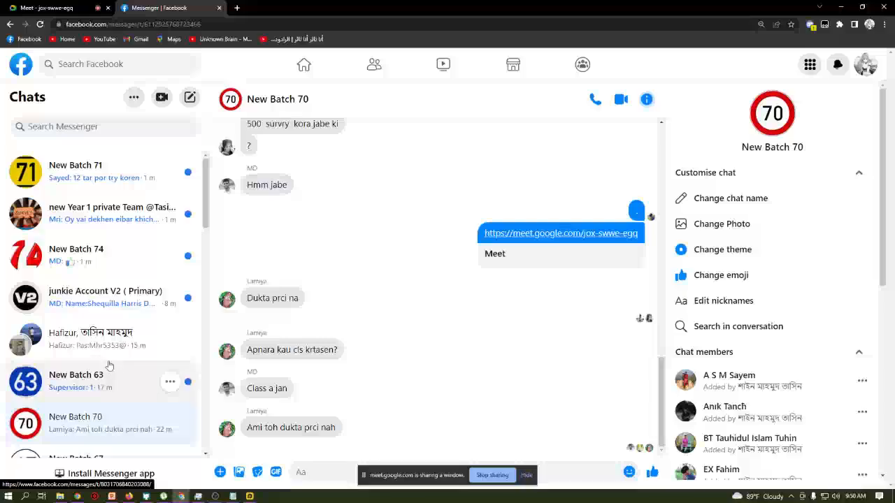
{"action": "left_click", "coordinate": [53, 5]}
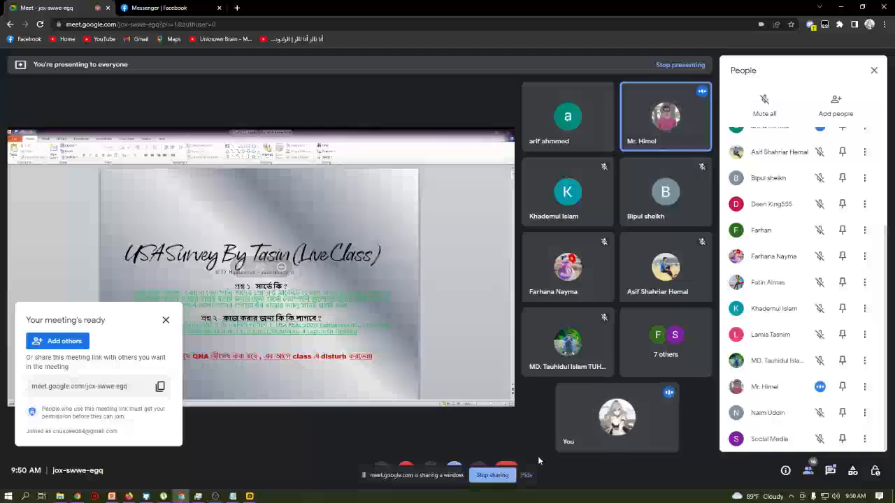
- Hide the 'sharing a window' notice and admit the participant waiting to join
{"action": "left_click", "coordinate": [527, 475]}
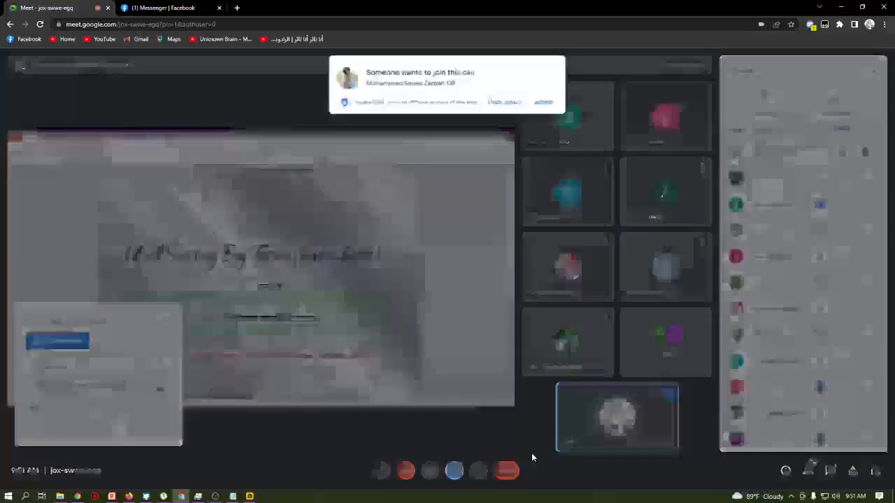
{"action": "left_click", "coordinate": [542, 102]}
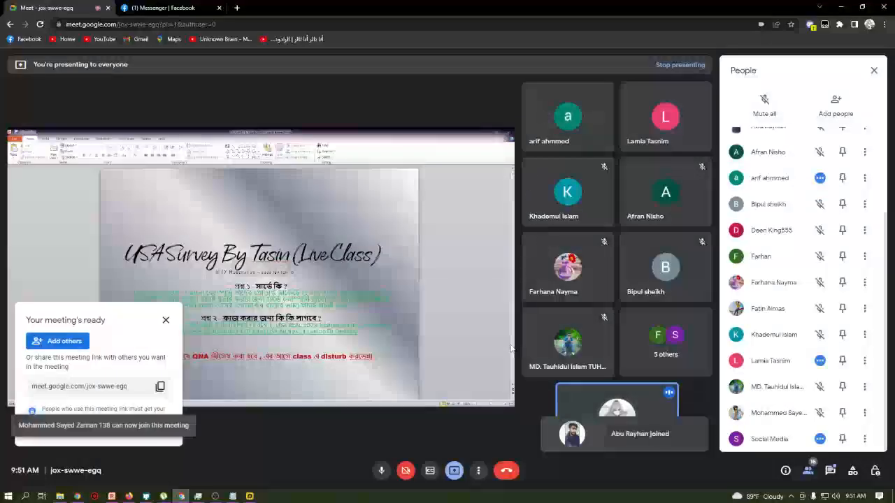